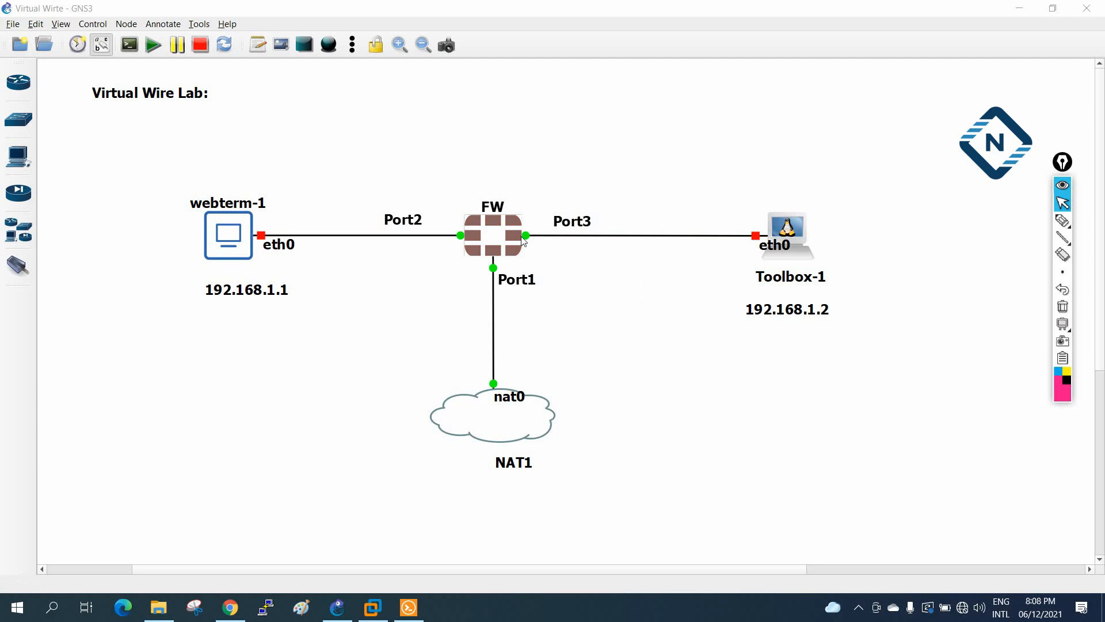
Circle the webterm-1 and Toolbox-1 nodes with the annotation pen and underline their IP addresses
left_click(1063, 221)
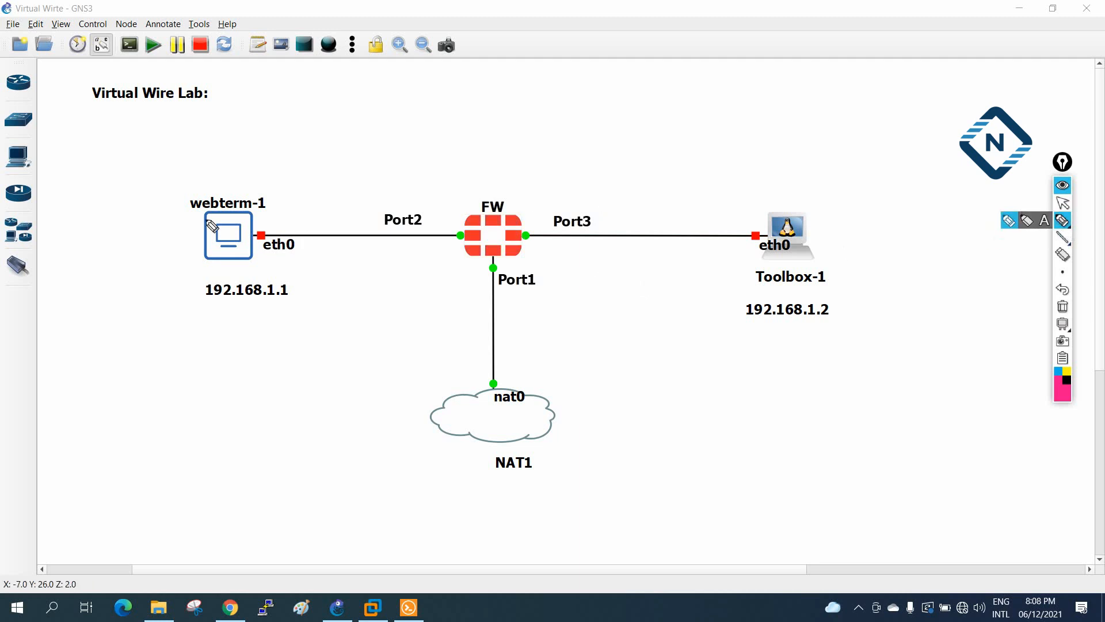
mouse_move(266, 183)
left_mouse_down()
mouse_move(148, 240)
mouse_move(305, 323)
mouse_move(271, 183)
left_mouse_up()
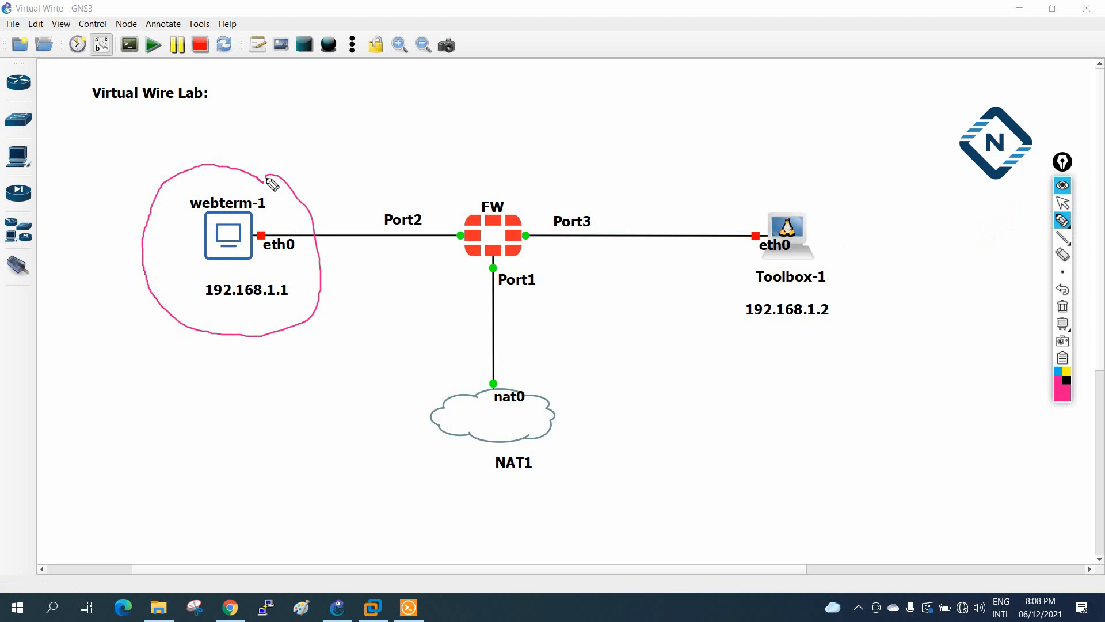
mouse_move(839, 181)
left_mouse_down()
mouse_move(807, 173)
mouse_move(733, 350)
mouse_move(849, 168)
mouse_move(835, 171)
left_mouse_up()
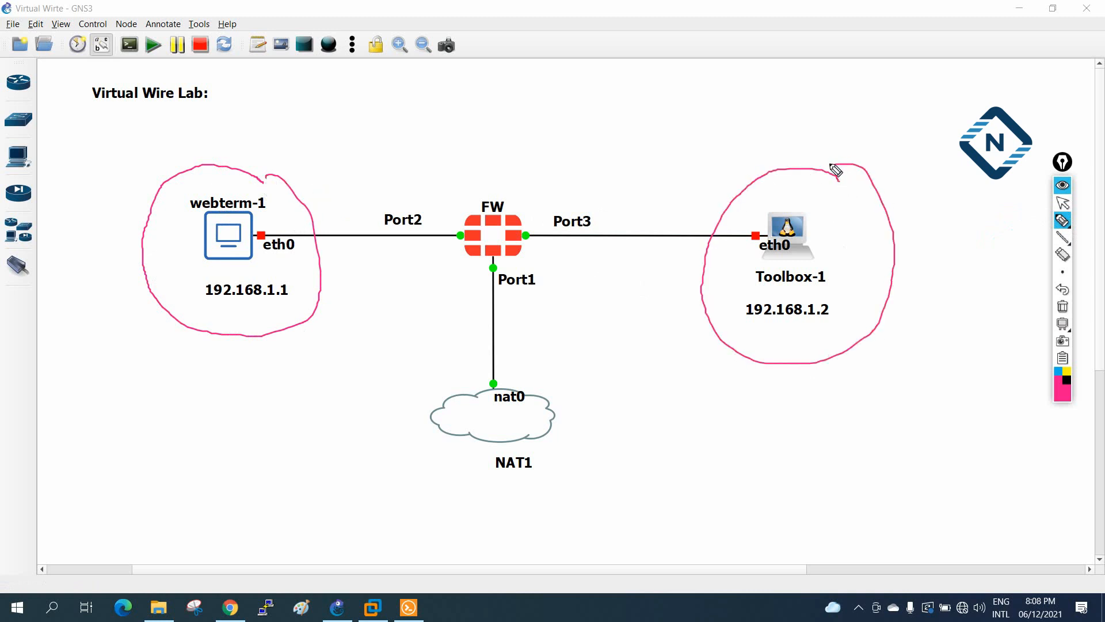
mouse_move(209, 304)
left_mouse_down()
mouse_move(284, 306)
mouse_move(321, 275)
left_mouse_up()
left_click_drag(743, 326, 840, 324)
Outline the FW firewall node with the pen and underline webterm-1's IP address a second time
mouse_move(463, 201)
left_mouse_down()
mouse_move(461, 262)
mouse_move(552, 180)
mouse_move(453, 197)
left_mouse_up()
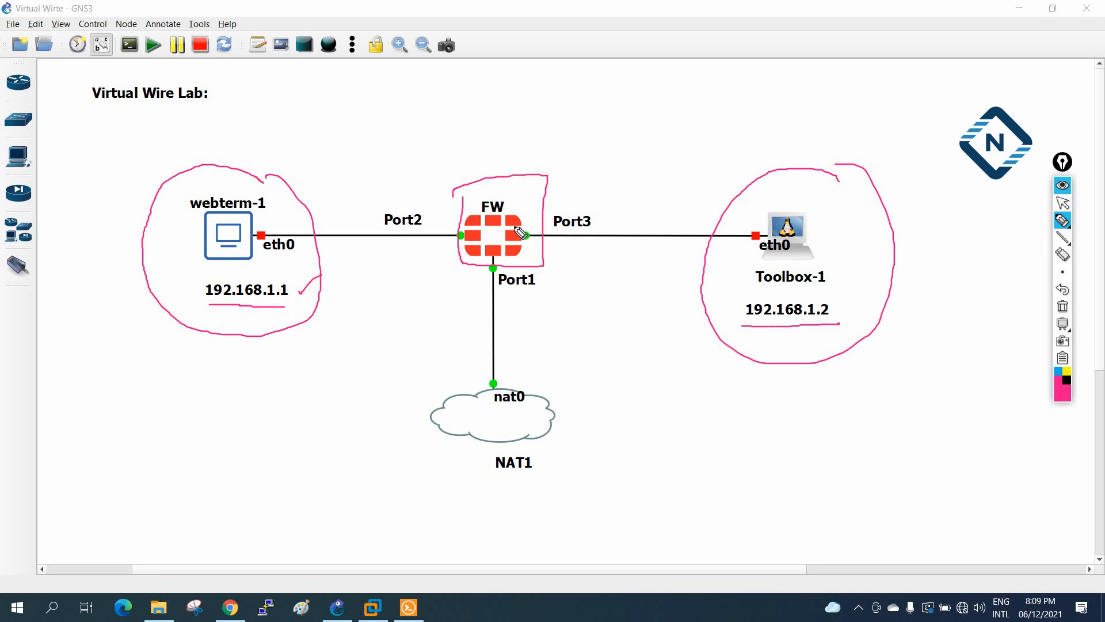
mouse_move(461, 187)
left_mouse_down()
mouse_move(462, 264)
mouse_move(532, 273)
mouse_move(549, 193)
left_mouse_up()
left_click_drag(251, 311, 285, 311)
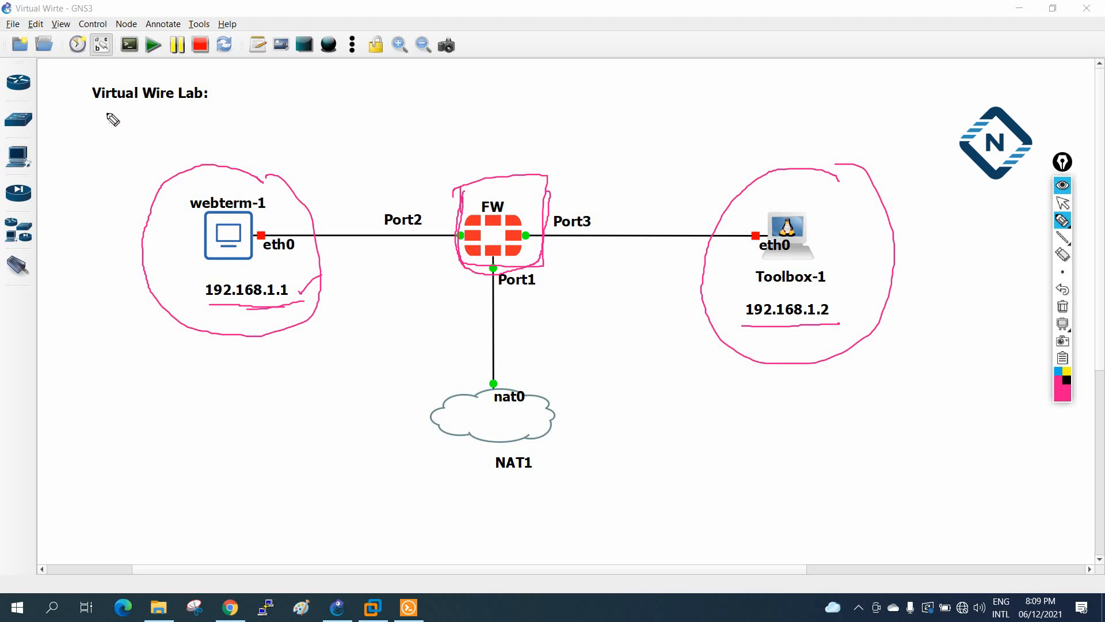
Underline the Virtual Wire Lab title and handwrite "ASA" and a second short note above the topology
left_click_drag(99, 113, 211, 104)
mouse_move(348, 114)
left_mouse_down()
mouse_move(351, 92)
mouse_move(360, 107)
mouse_move(415, 92)
mouse_move(421, 105)
left_mouse_up()
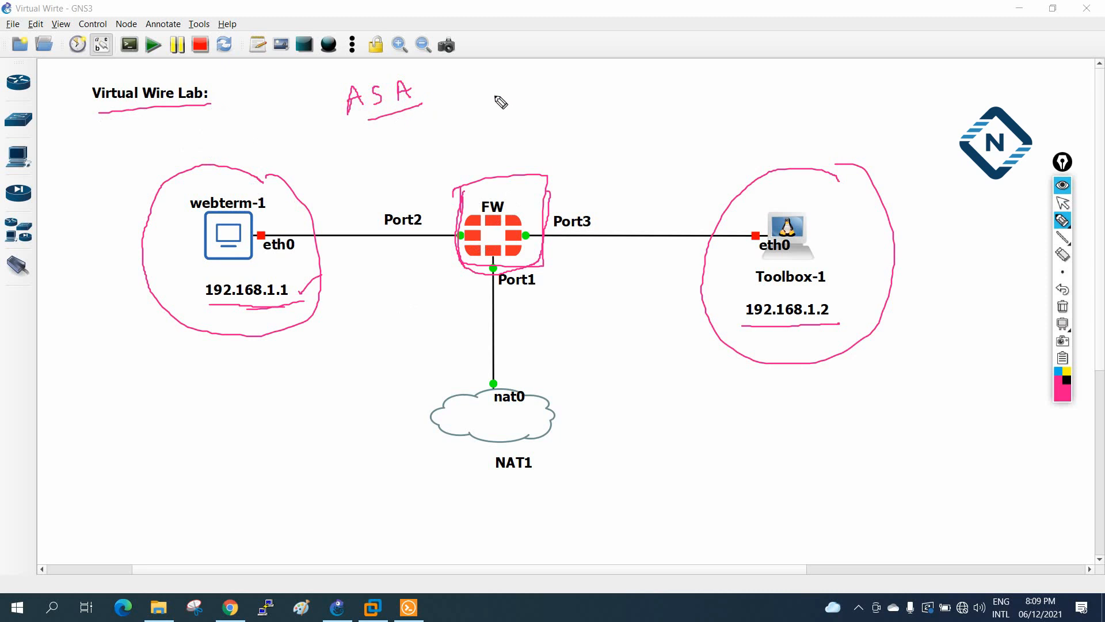
mouse_move(486, 88)
left_mouse_down()
mouse_move(492, 99)
mouse_move(532, 93)
left_mouse_up()
Mark the firewall's Port2 and Port3 sides and trace its links to webterm-1 and Toolbox-1 with the pen
mouse_move(464, 183)
left_mouse_down()
mouse_move(448, 260)
mouse_move(538, 276)
mouse_move(558, 190)
mouse_move(498, 180)
mouse_move(449, 207)
mouse_move(437, 252)
left_mouse_up()
mouse_move(549, 239)
left_mouse_down()
mouse_move(569, 229)
mouse_move(578, 244)
left_mouse_up()
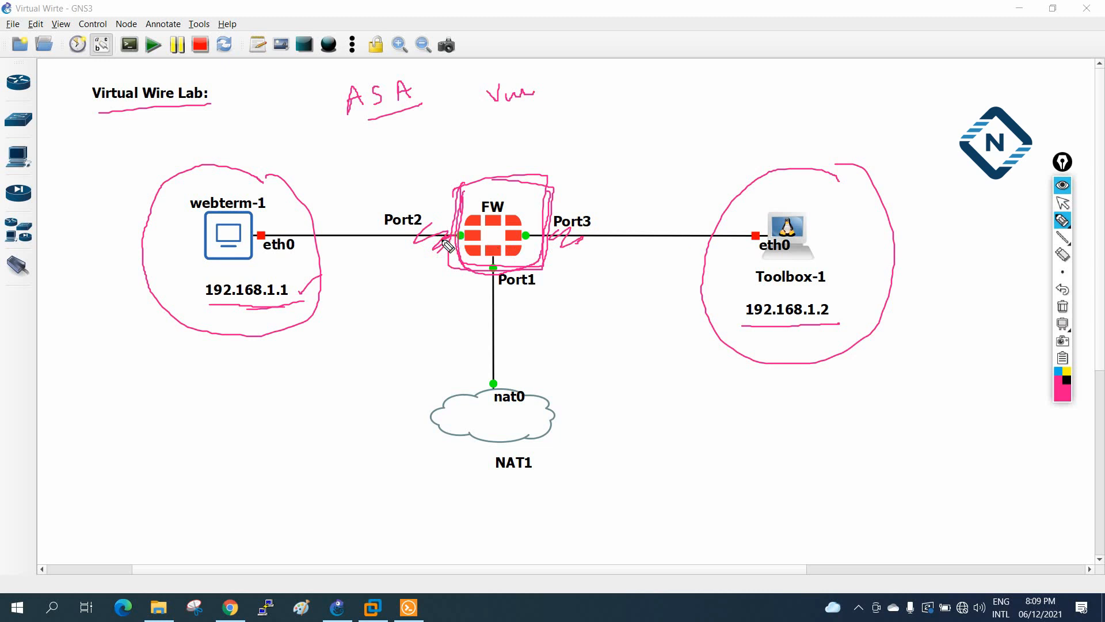
left_click_drag(262, 236, 458, 236)
left_click_drag(553, 236, 766, 233)
Circle both hosts' IP addresses and clear all pen marks from the topology
mouse_move(832, 299)
left_mouse_down()
mouse_move(739, 292)
mouse_move(815, 303)
left_mouse_up()
mouse_move(304, 280)
left_mouse_down()
mouse_move(185, 305)
mouse_move(274, 270)
left_mouse_up()
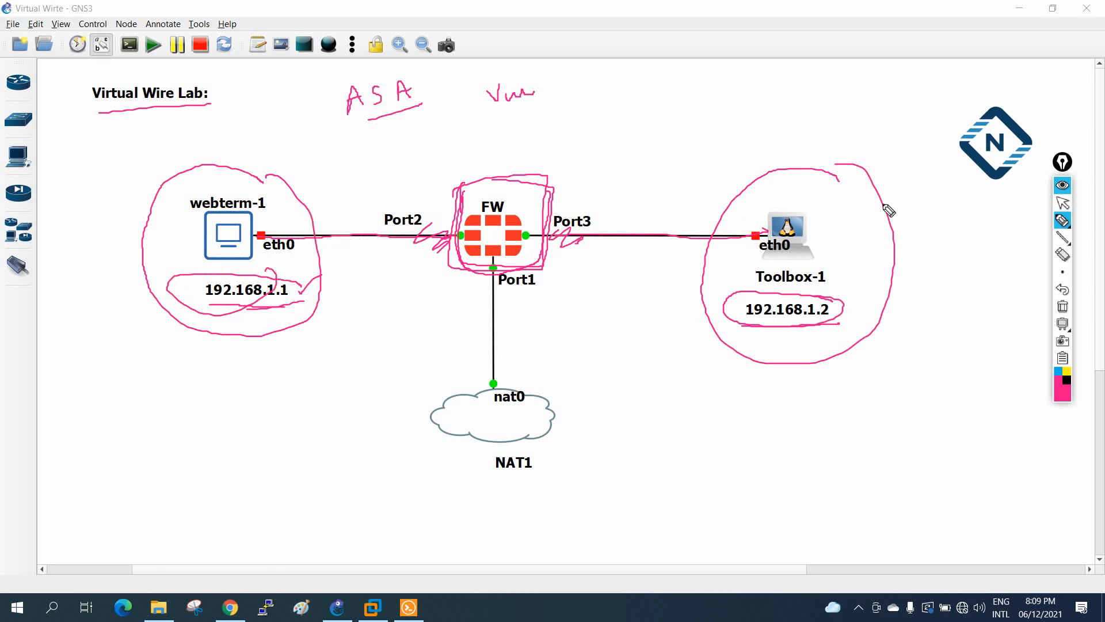
left_click(1062, 306)
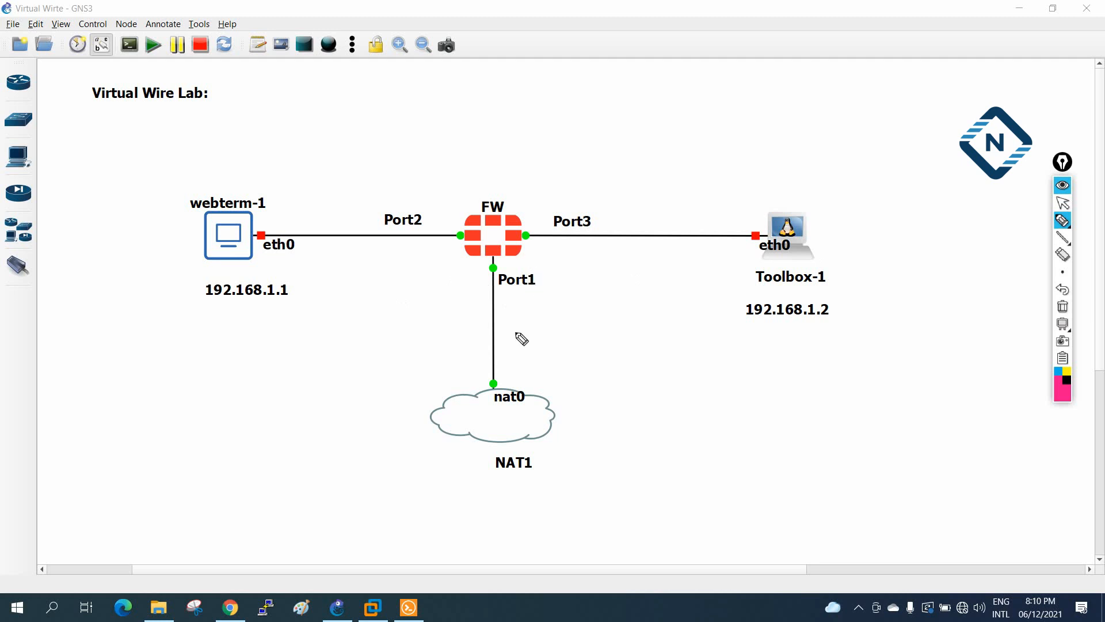
Point out the FW node with an arrow, a circle and a box, and clear the marks and return to the pointer
mouse_move(565, 117)
left_mouse_down()
mouse_move(530, 173)
mouse_move(547, 174)
left_mouse_up()
mouse_move(512, 179)
left_mouse_down()
mouse_move(437, 206)
mouse_move(524, 324)
mouse_move(496, 175)
left_mouse_up()
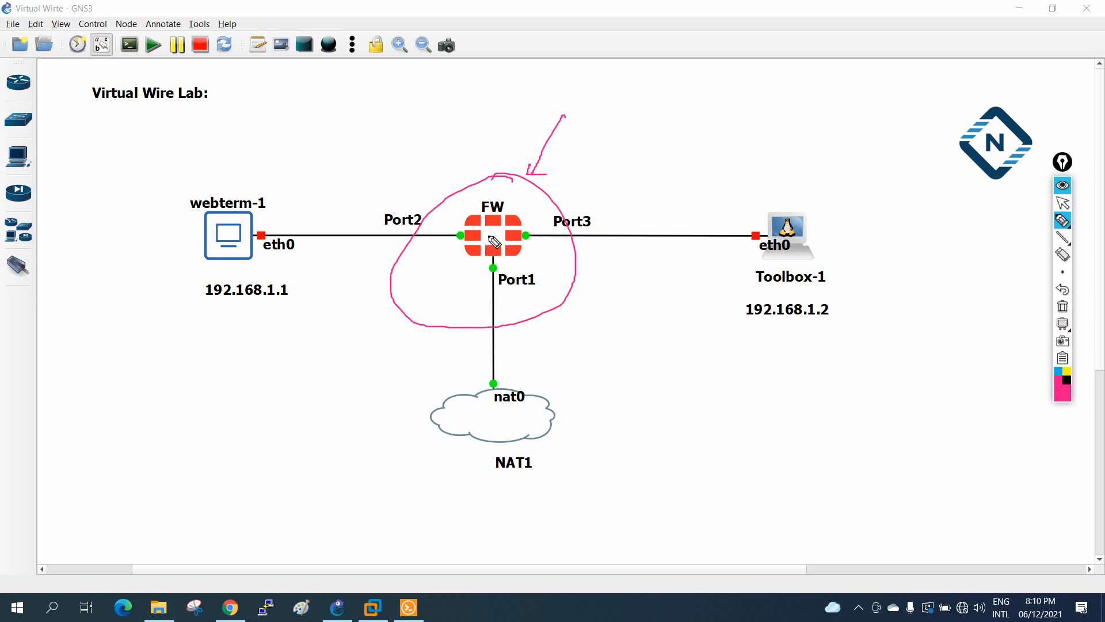
left_click_drag(469, 214, 530, 241)
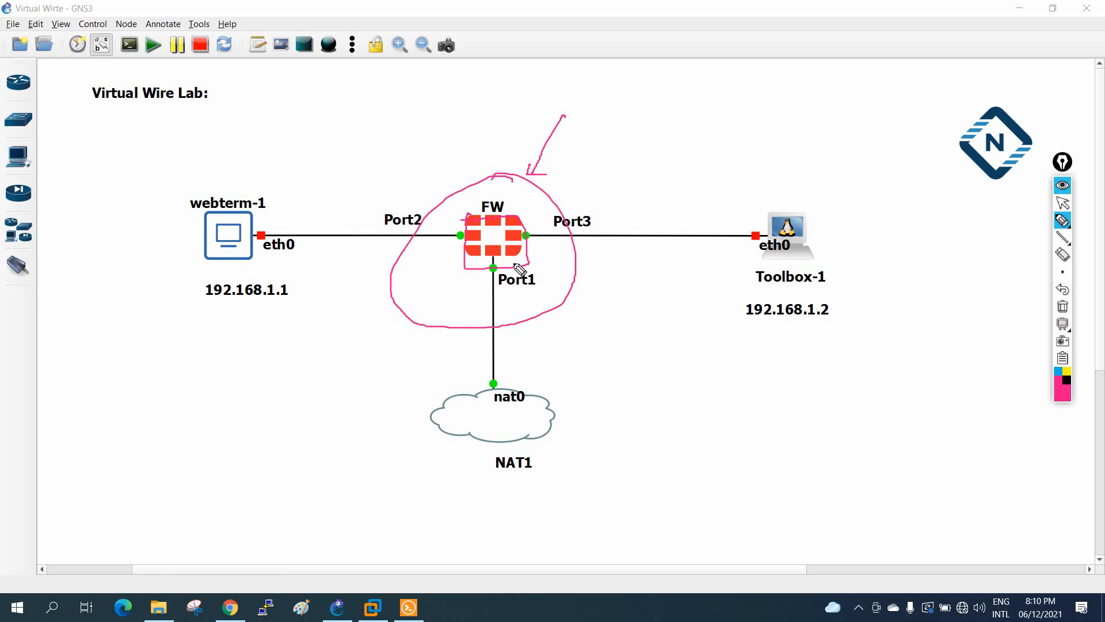
left_click(1062, 306)
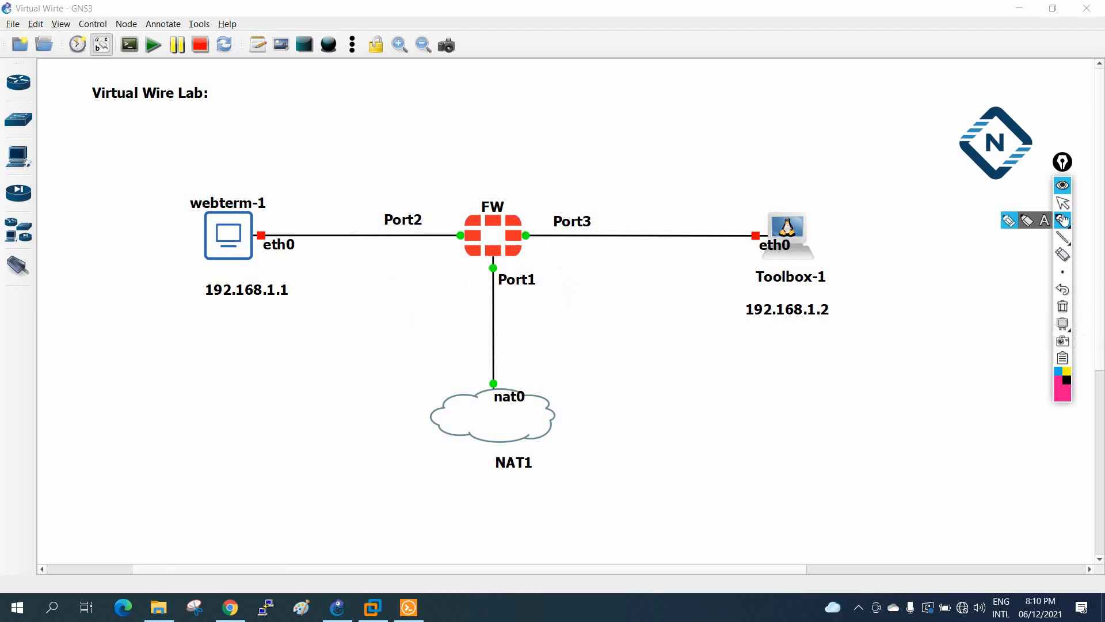
left_click(1061, 202)
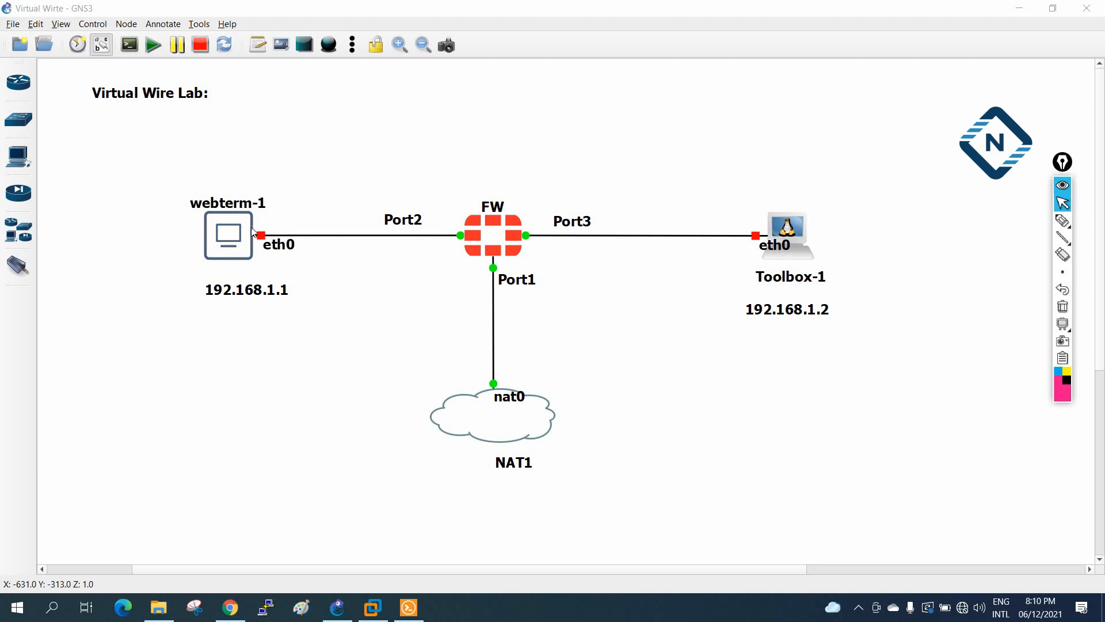
Edit webterm-1's network config to give eth0 the static address 192.168.1.1 with netmask 255.255.255.0, copy the config text and save
double_click(253, 290)
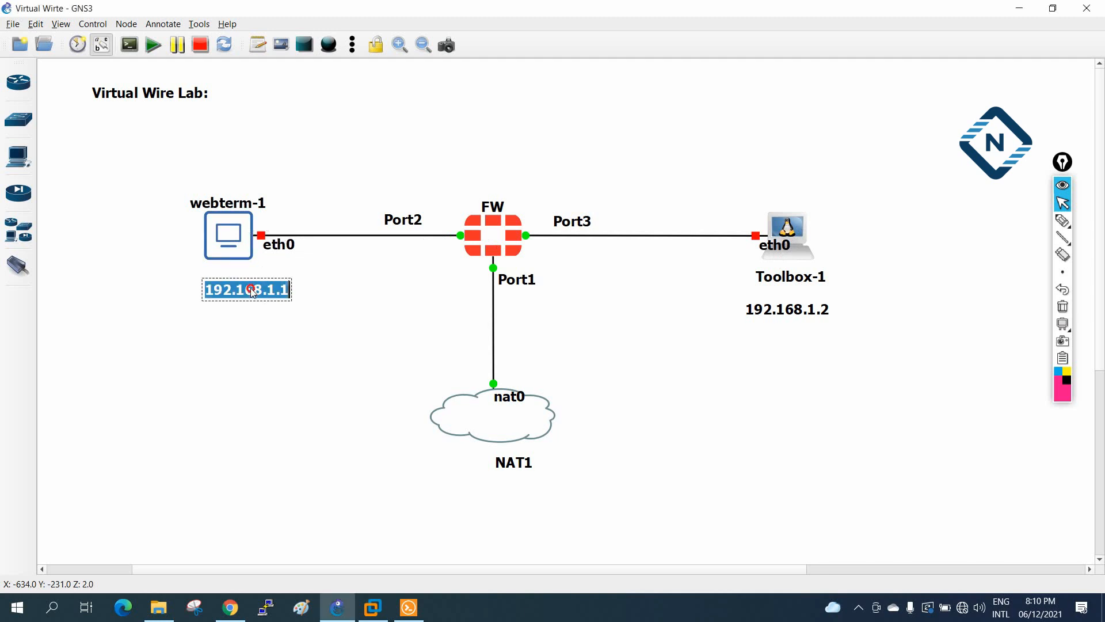
right_click(222, 225)
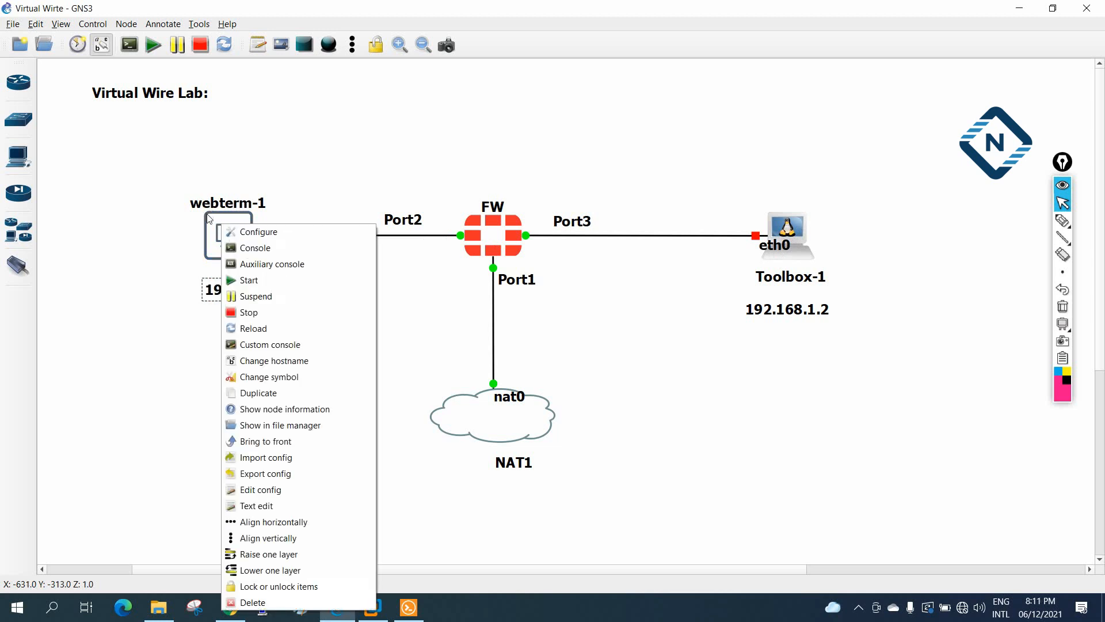
left_click(277, 491)
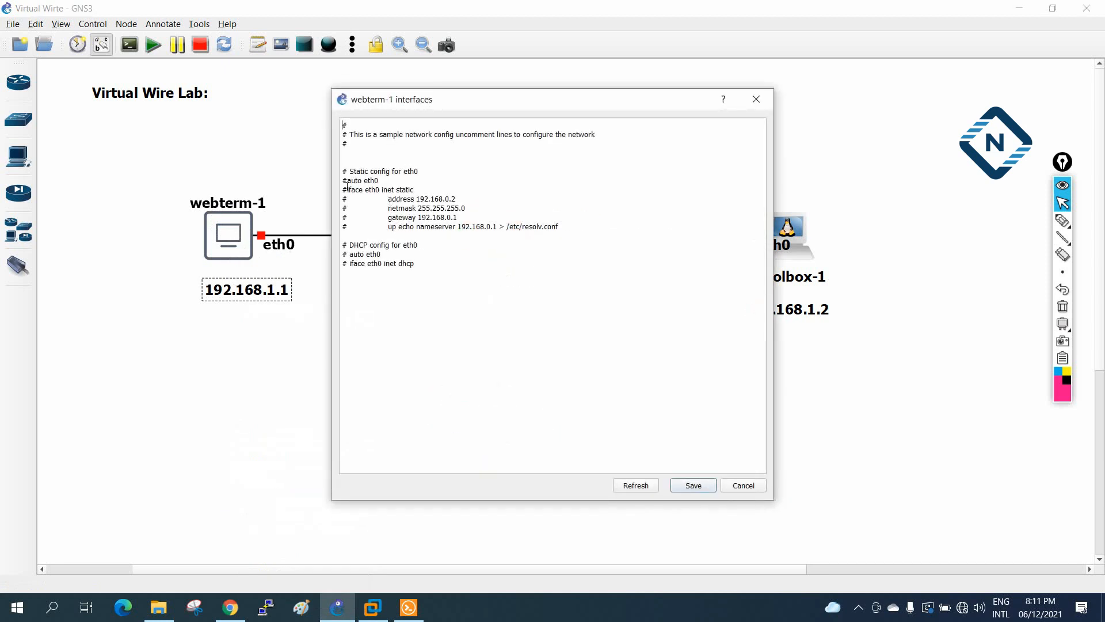
key("Delete")
key("BackSpace")
key("ctrl+a")
key("ctrl+c")
left_click(691, 487)
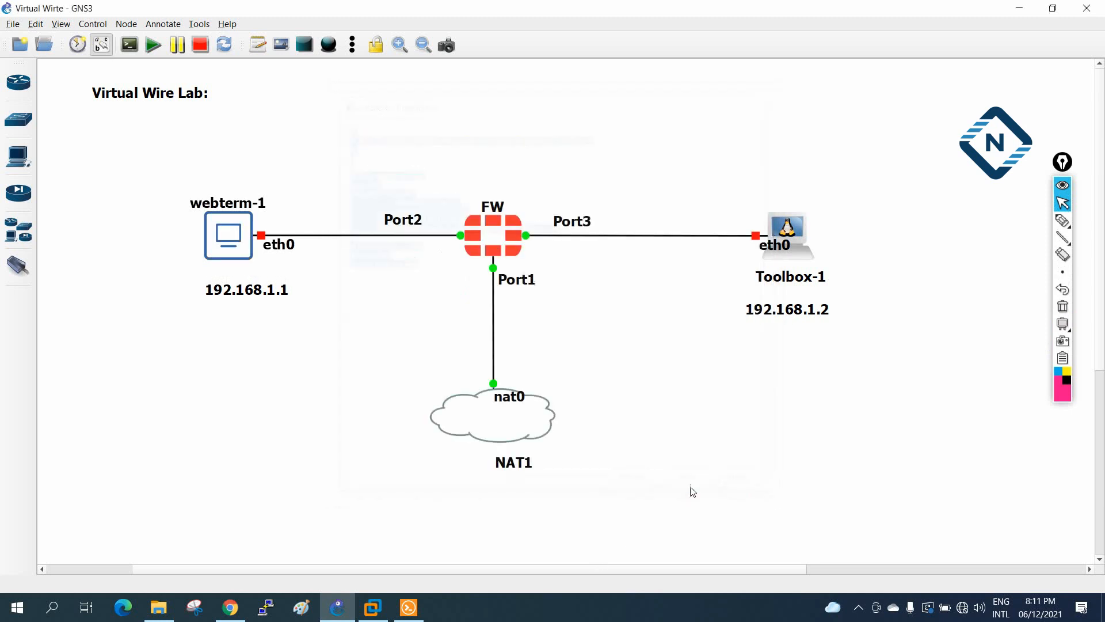
Replace Toolbox-1's network config with the copied text, set eth0's static address to 192.168.1.2 and save
right_click(787, 226)
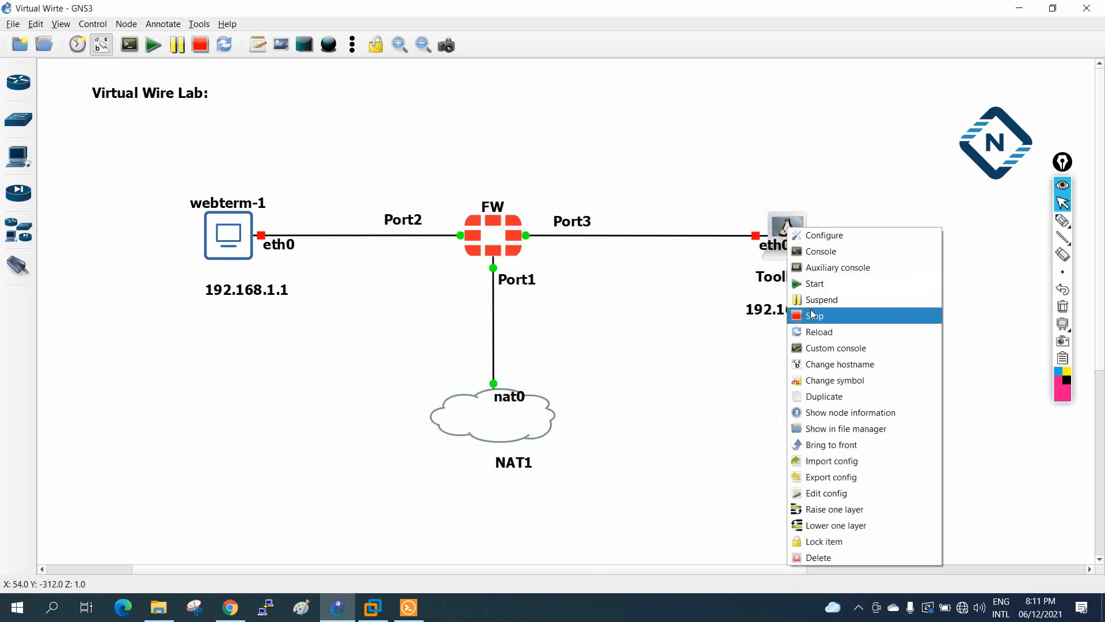
left_click(808, 494)
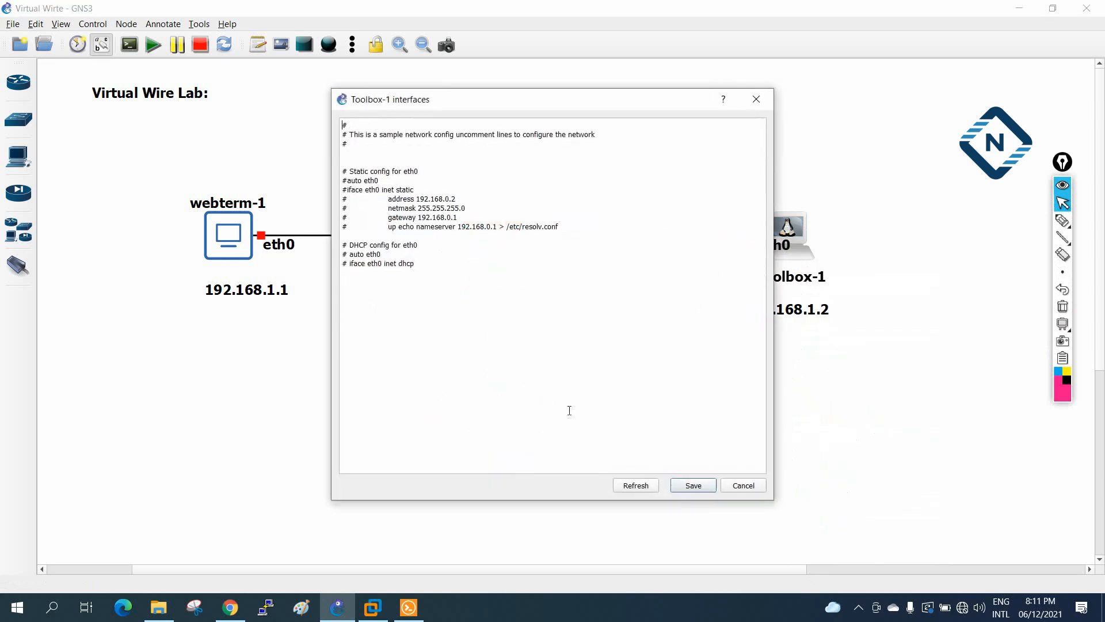
key("ctrl+a")
key("ctrl+v")
left_click(685, 486)
Start the webterm-1 and Toolbox-1 nodes
right_click(218, 245)
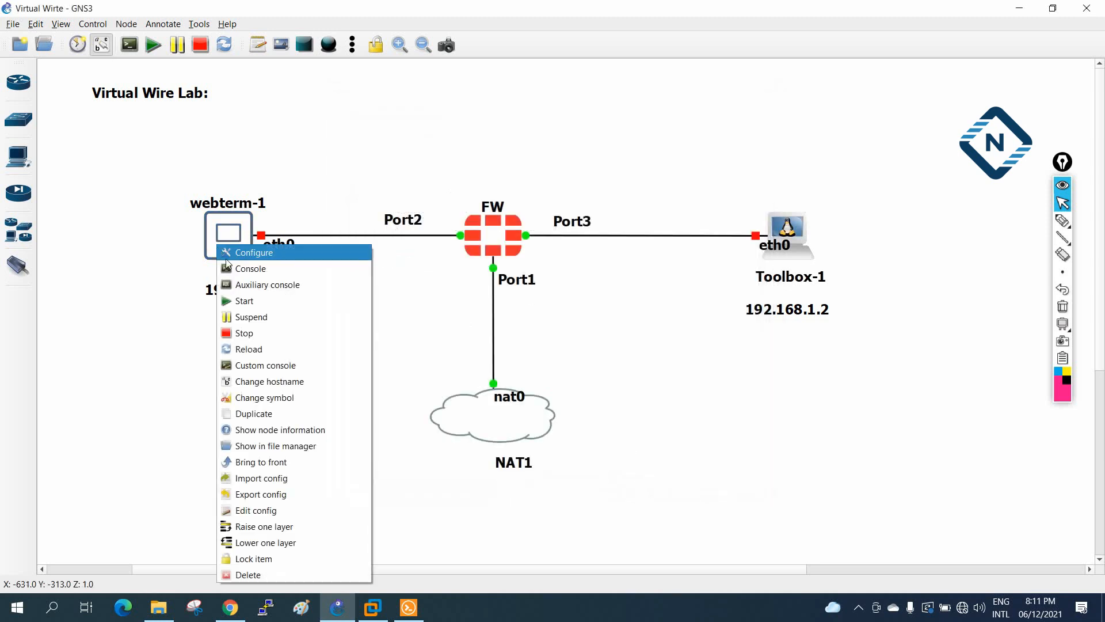
left_click(243, 301)
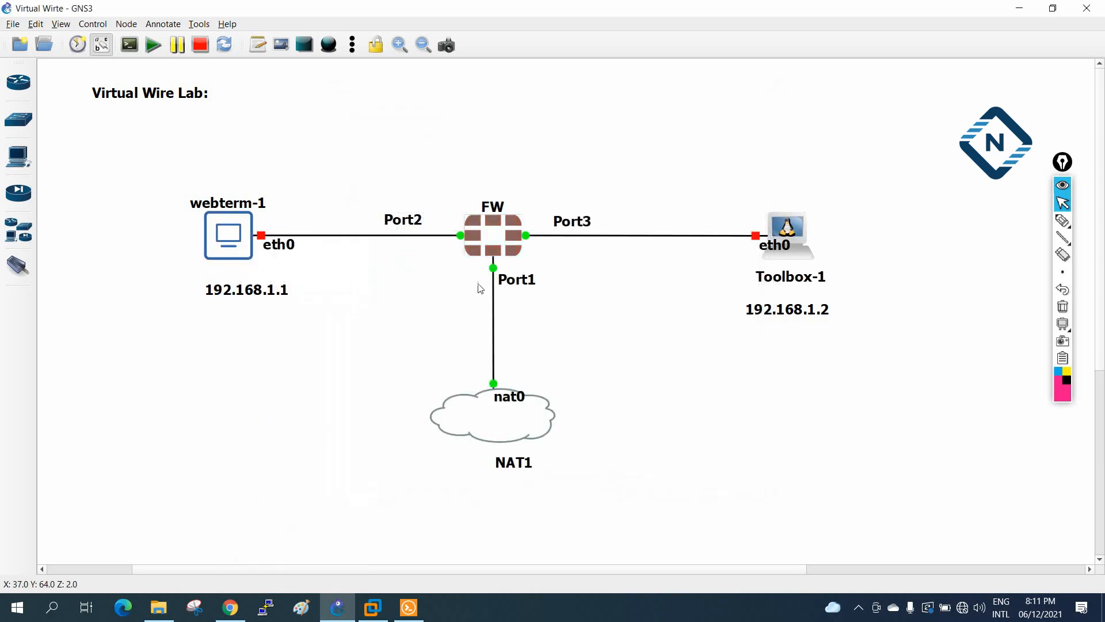
right_click(804, 233)
left_click(818, 285)
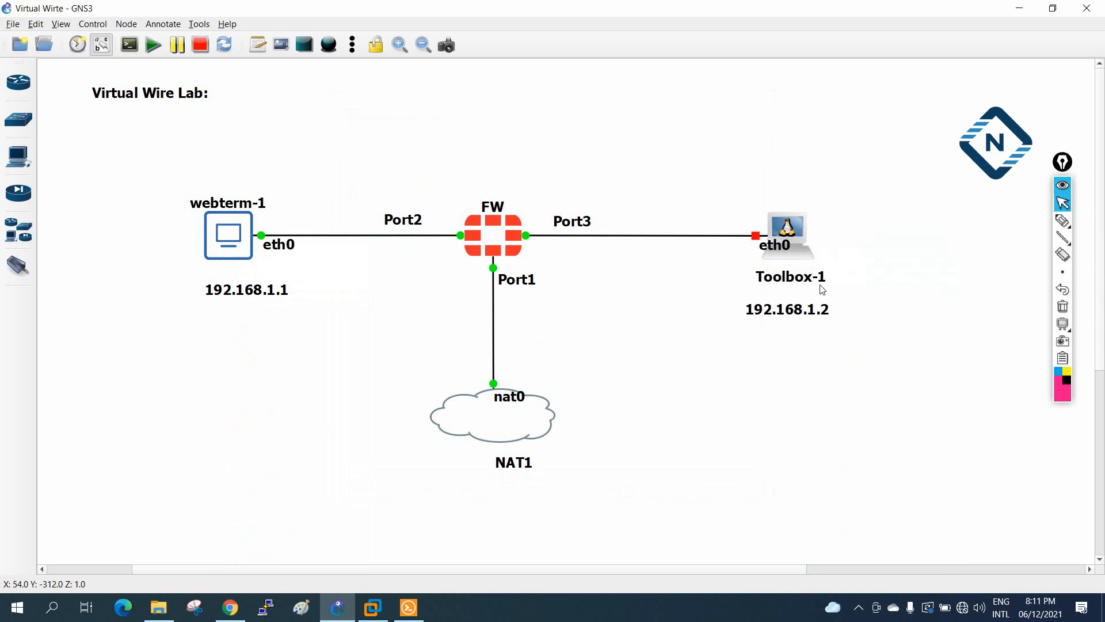
Open webterm-1's console and run ifconfig in a terminal there to check the eth0 address
right_click(216, 232)
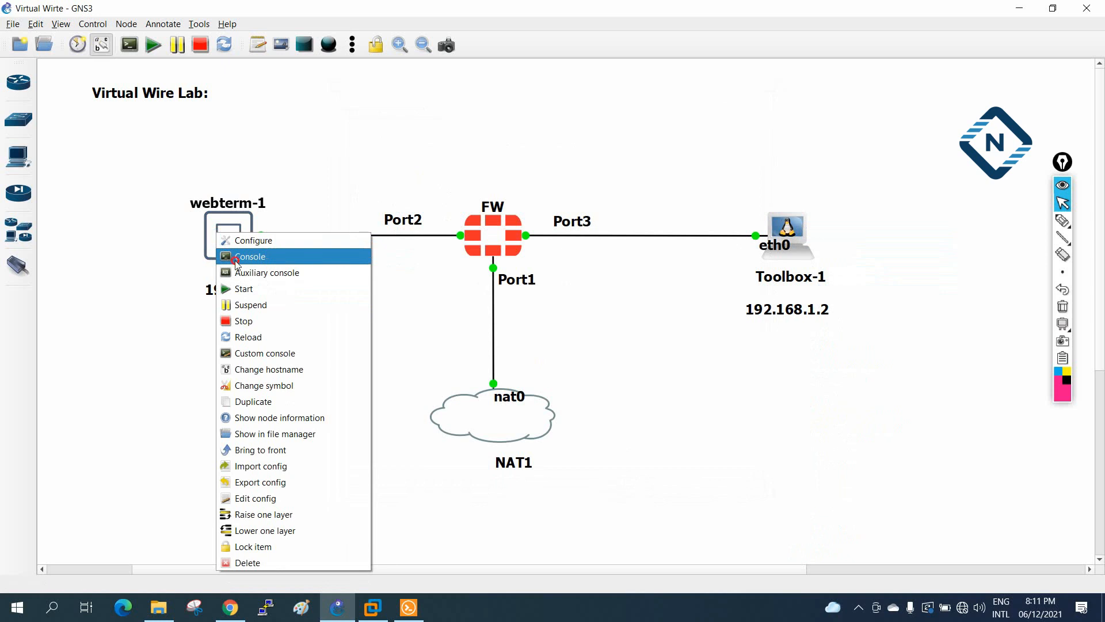
left_click(238, 258)
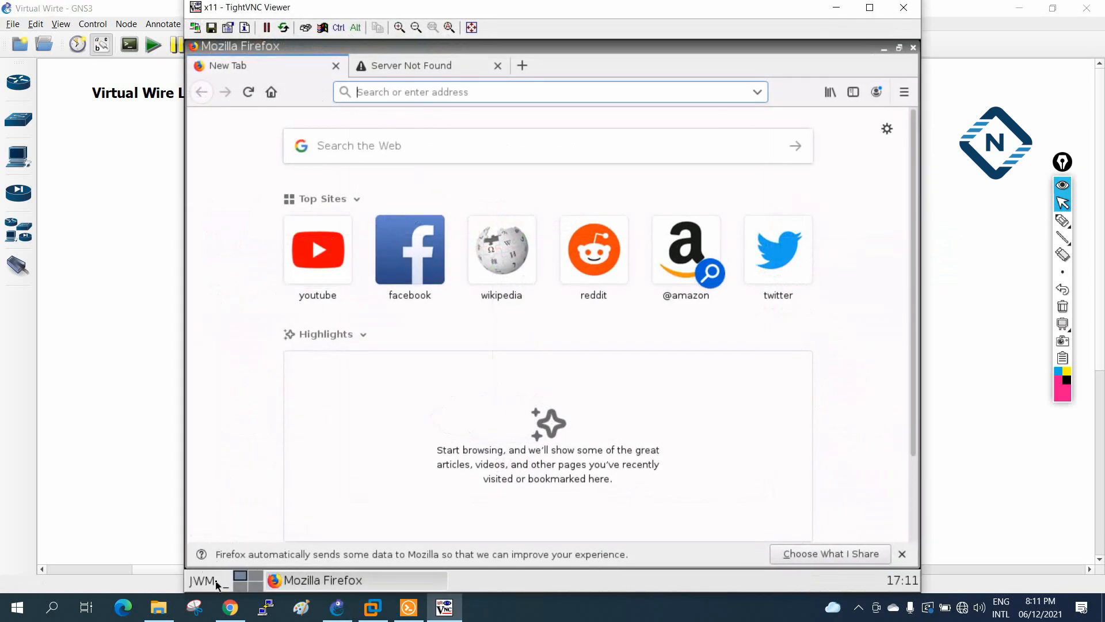
left_click(217, 582)
left_click(248, 492)
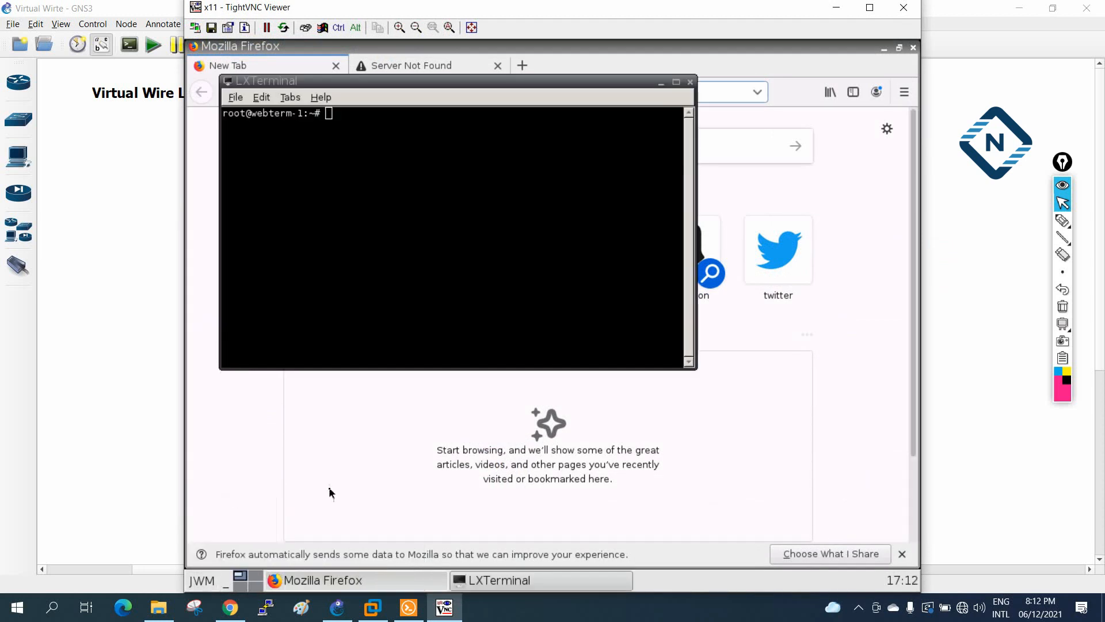
type("ifconfig")
key("Return")
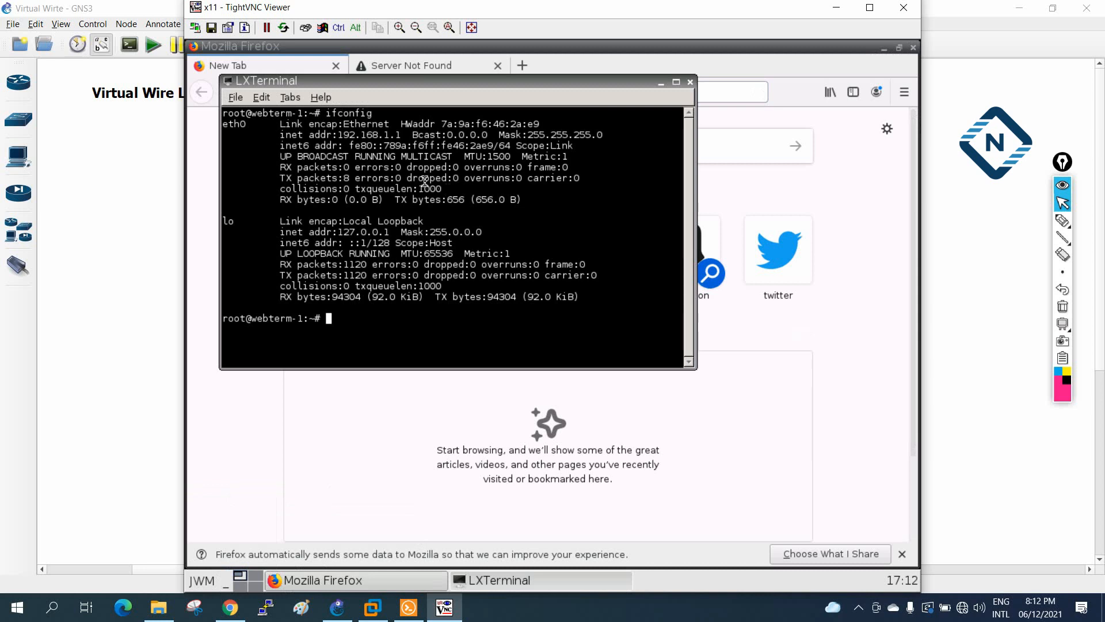
left_click_drag(343, 135, 401, 146)
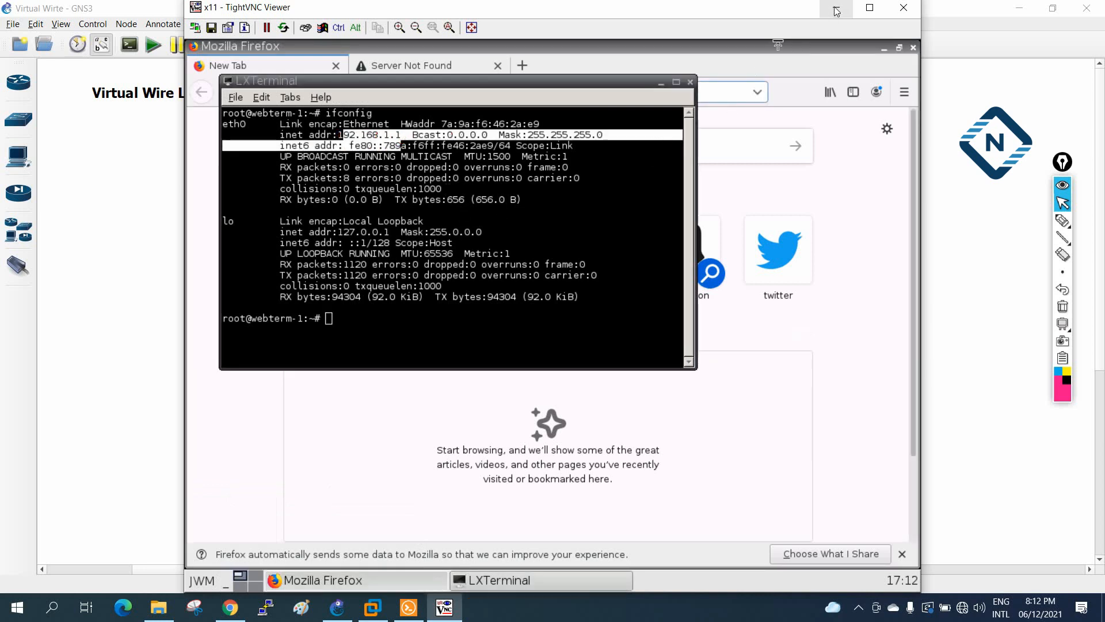
left_click(834, 12)
Open Toolbox-1's console, run ifconfig to check its eth0 address and copy that address
right_click(791, 227)
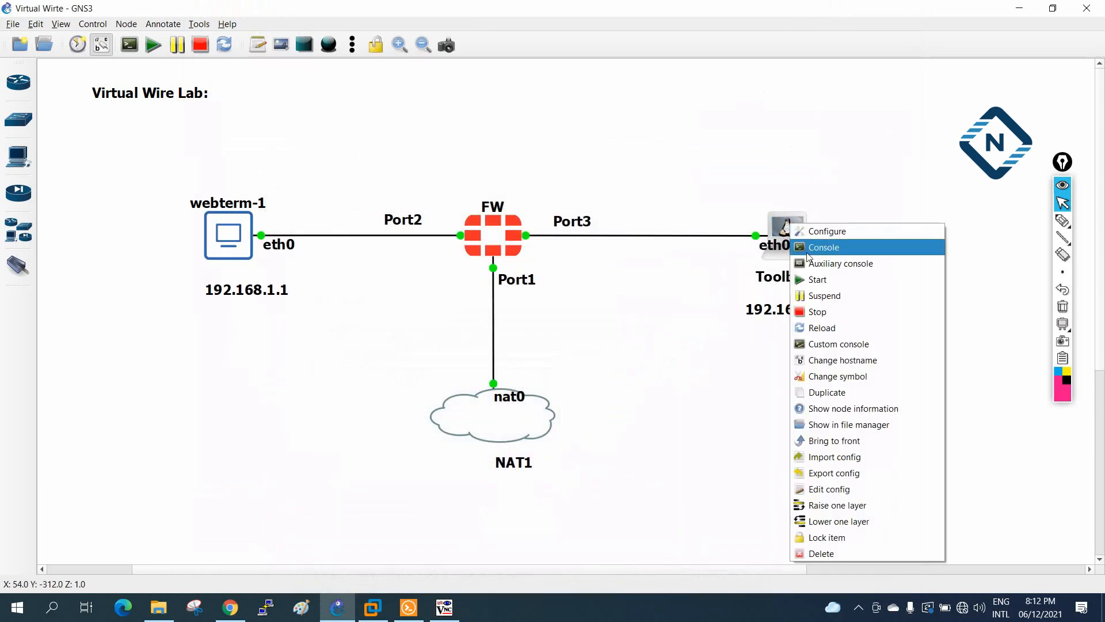
left_click(807, 254)
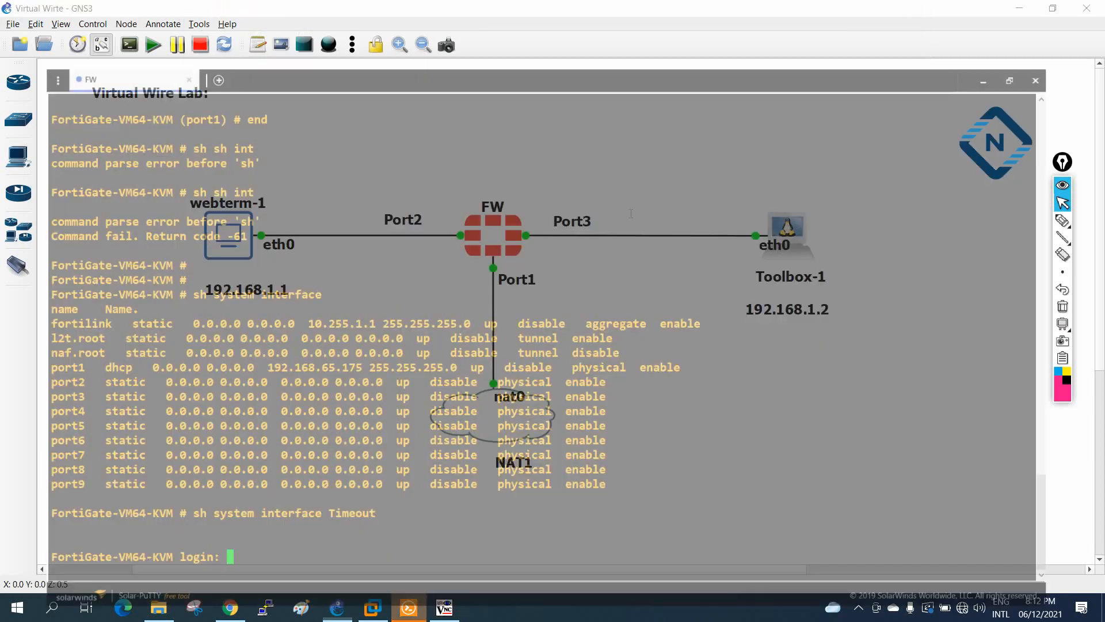
type("ifconfig")
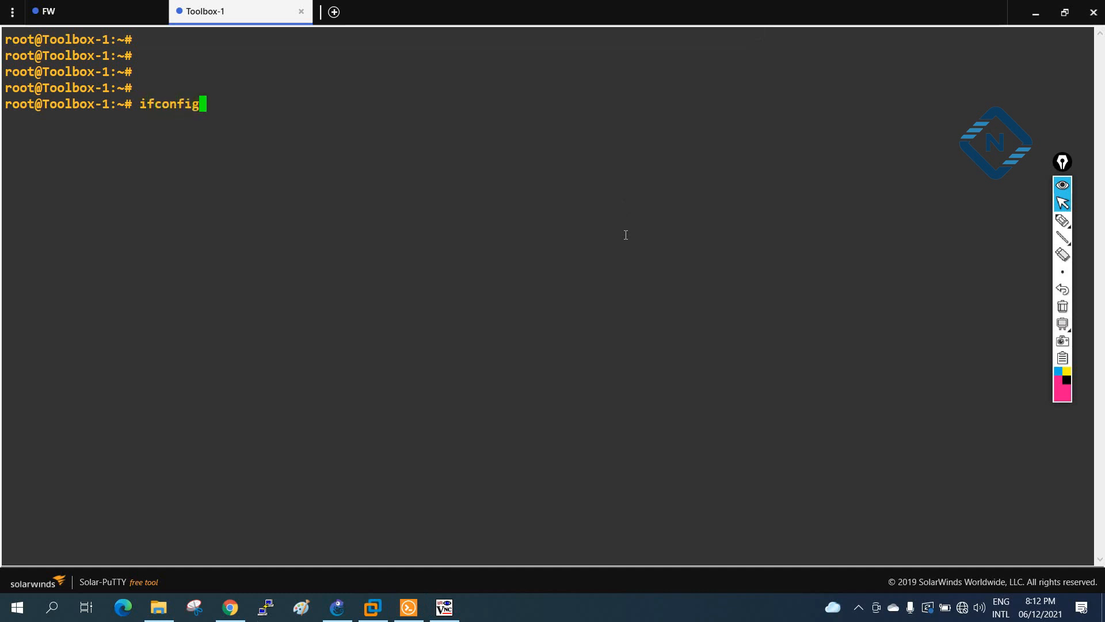
key("Return")
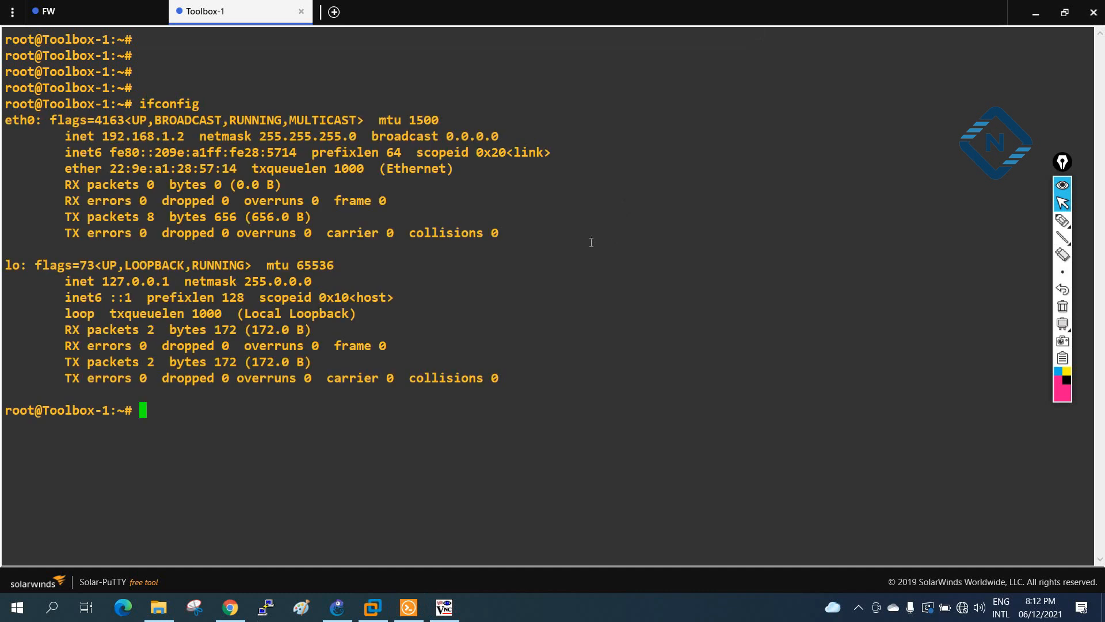
left_click_drag(102, 131, 184, 136)
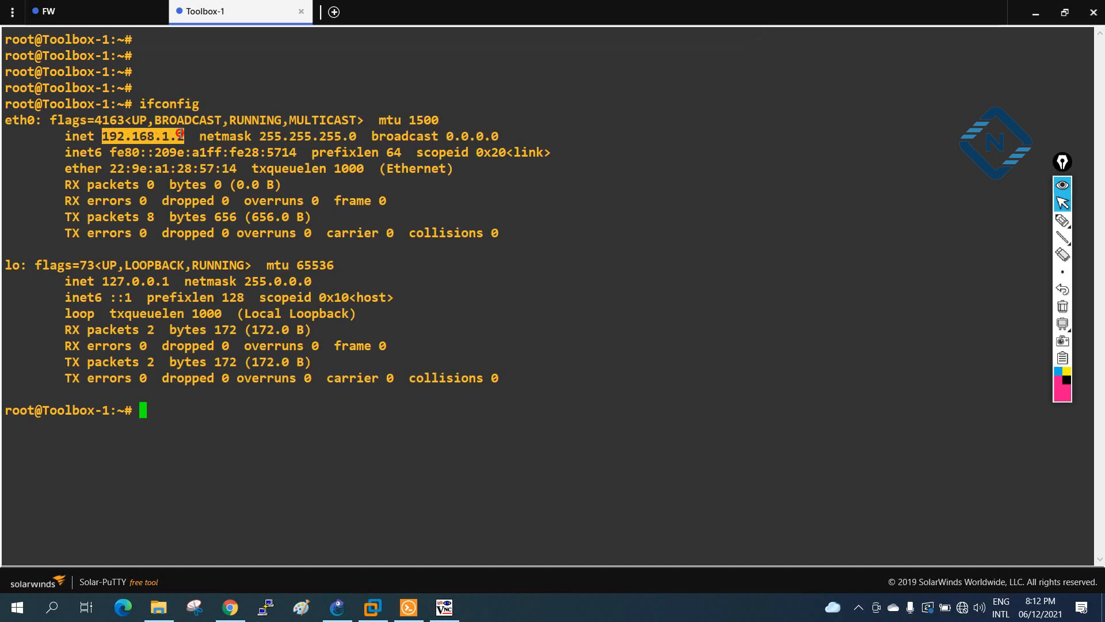
left_click(1035, 13)
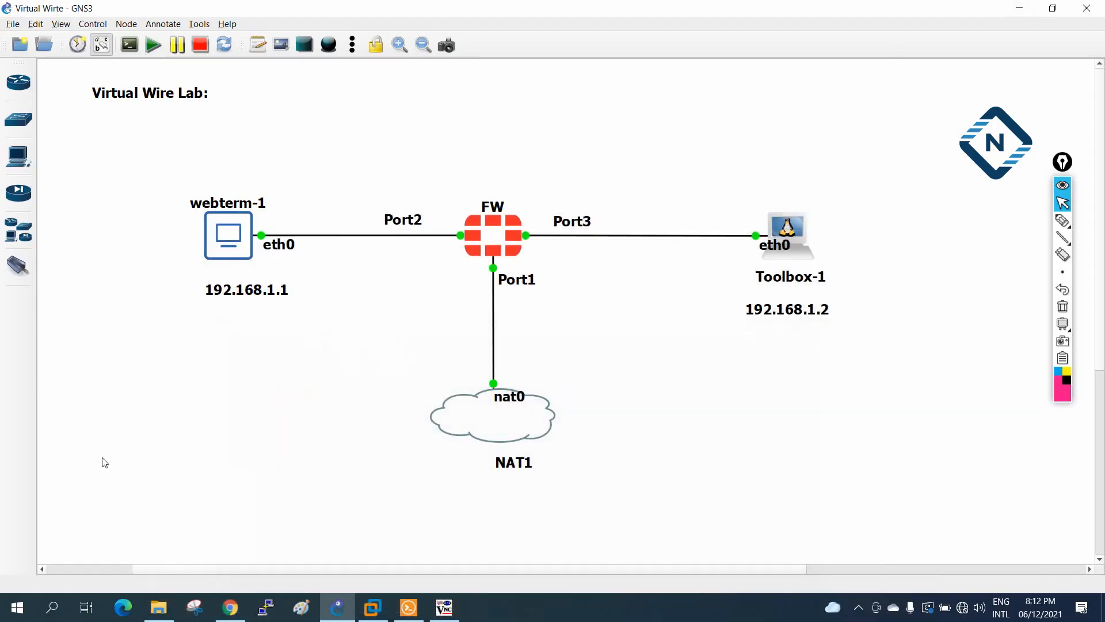
Ping 192.168.1.2 from the terminal in webterm-1's console, using the copied address
left_click(444, 607)
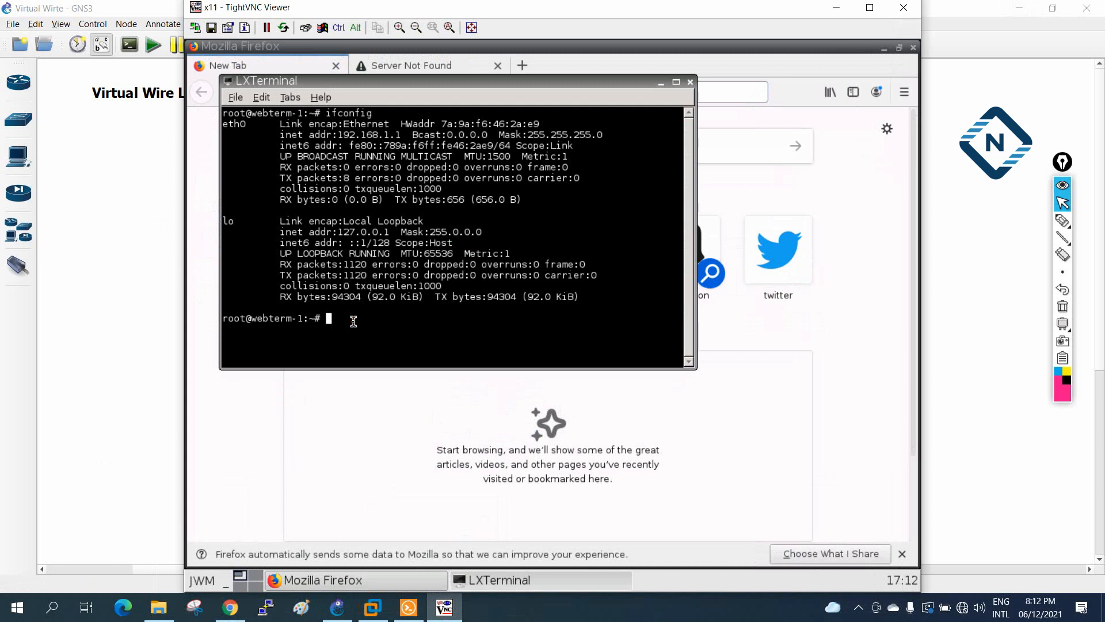
type("ping")
right_click(446, 309)
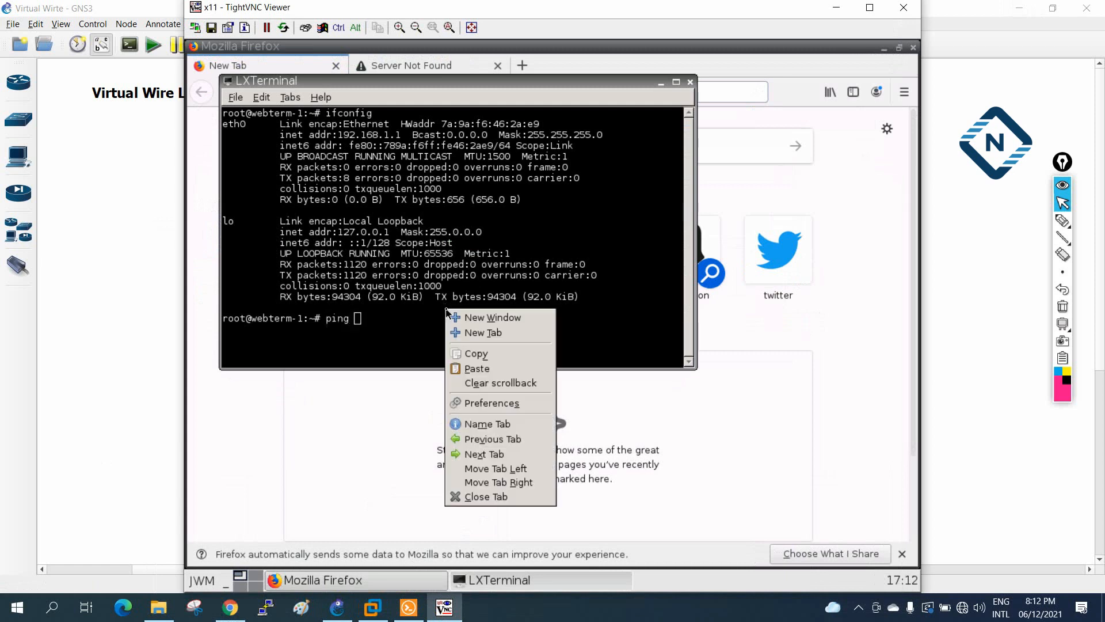
left_click(496, 370)
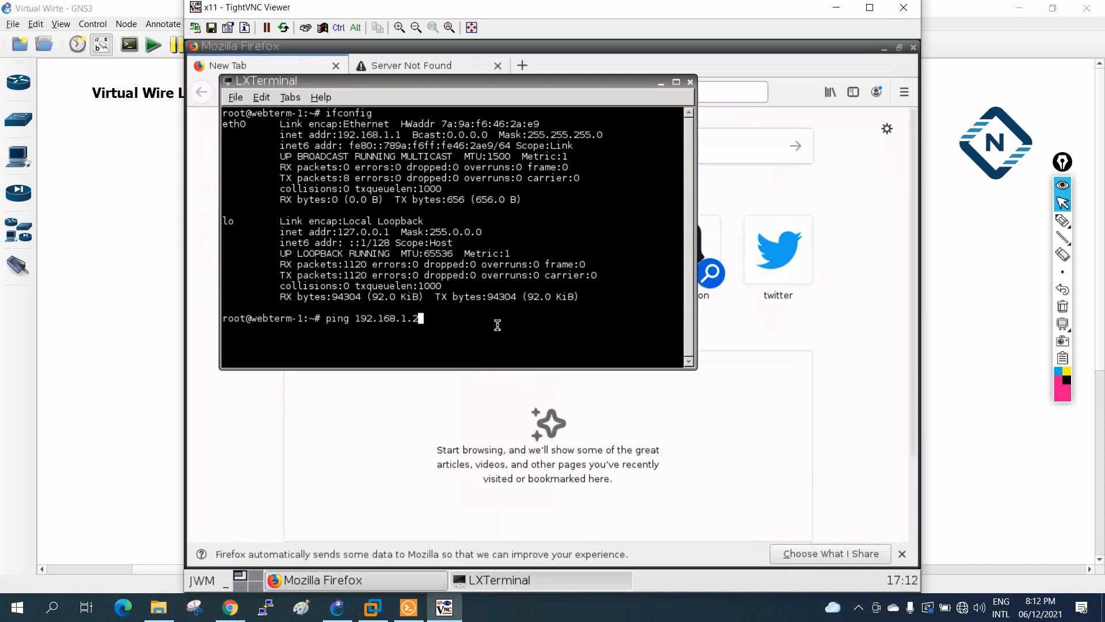
key("Return")
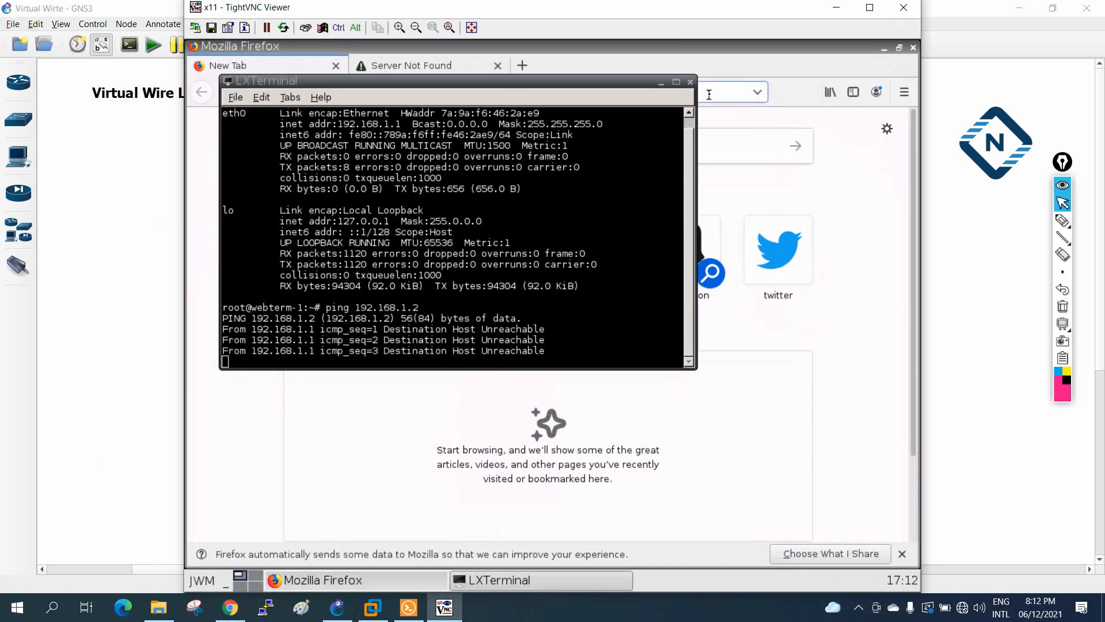
Try to browse to 192.168.1.2 in webterm-1's Firefox and minimize the console
left_click(661, 84)
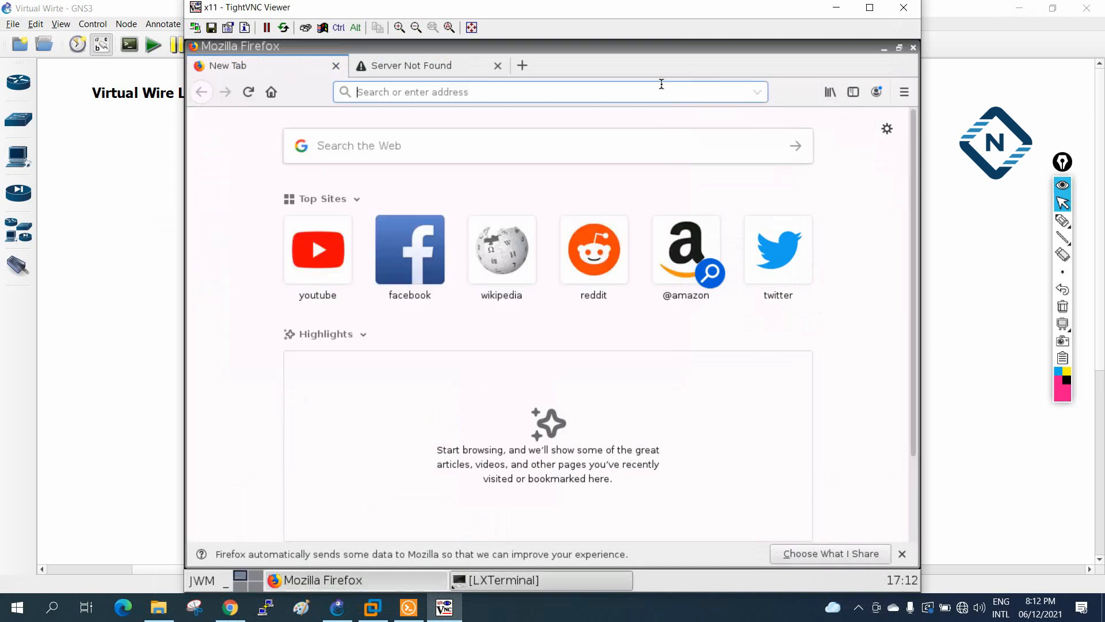
type("19")
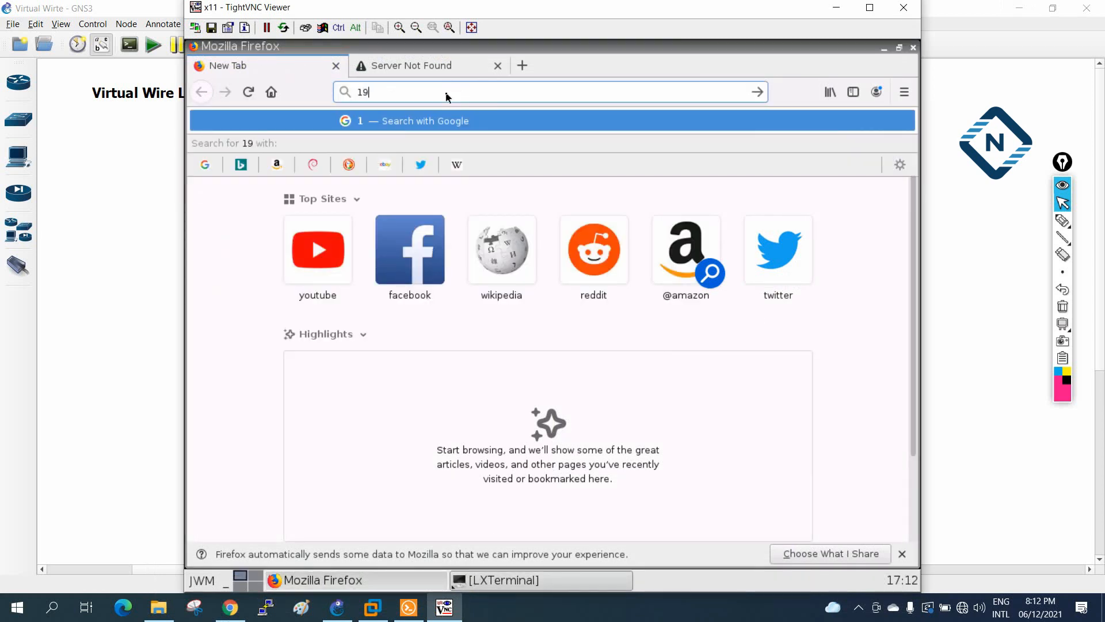
type("2.168.1.2")
key("Return")
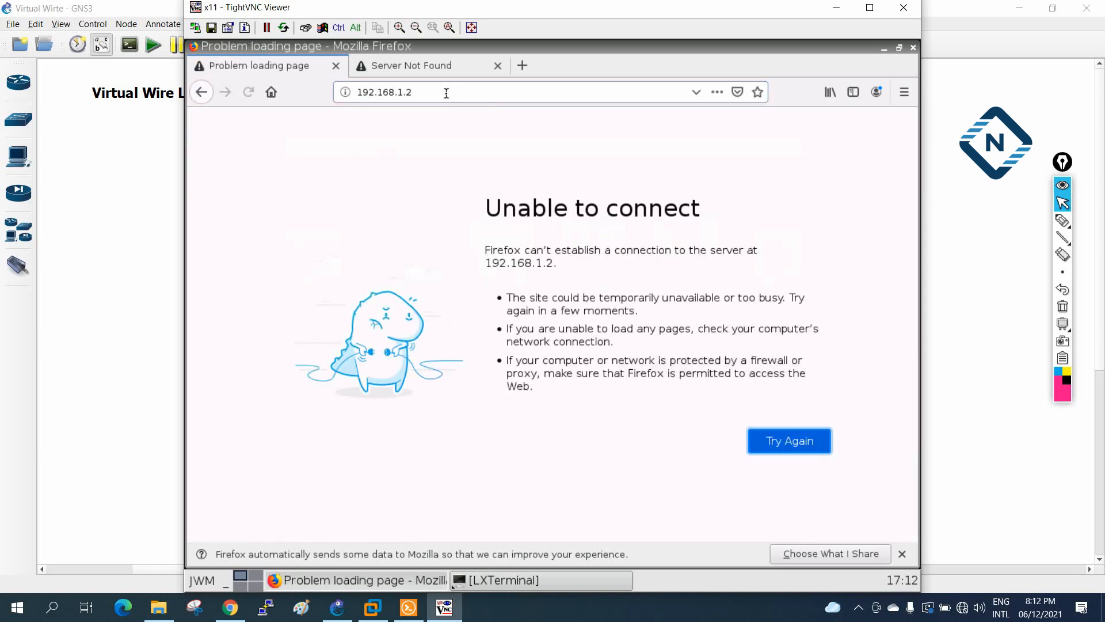
left_click(836, 7)
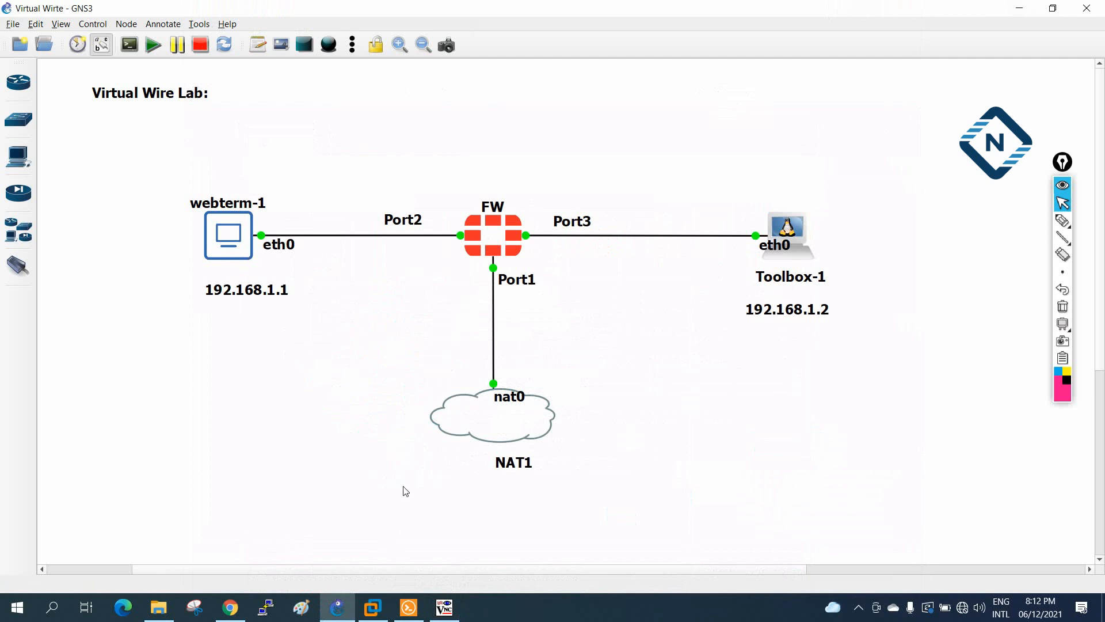
Switch to the FortiGate web interface in Chrome, extend the expiring session and open the network interfaces list
left_click(231, 607)
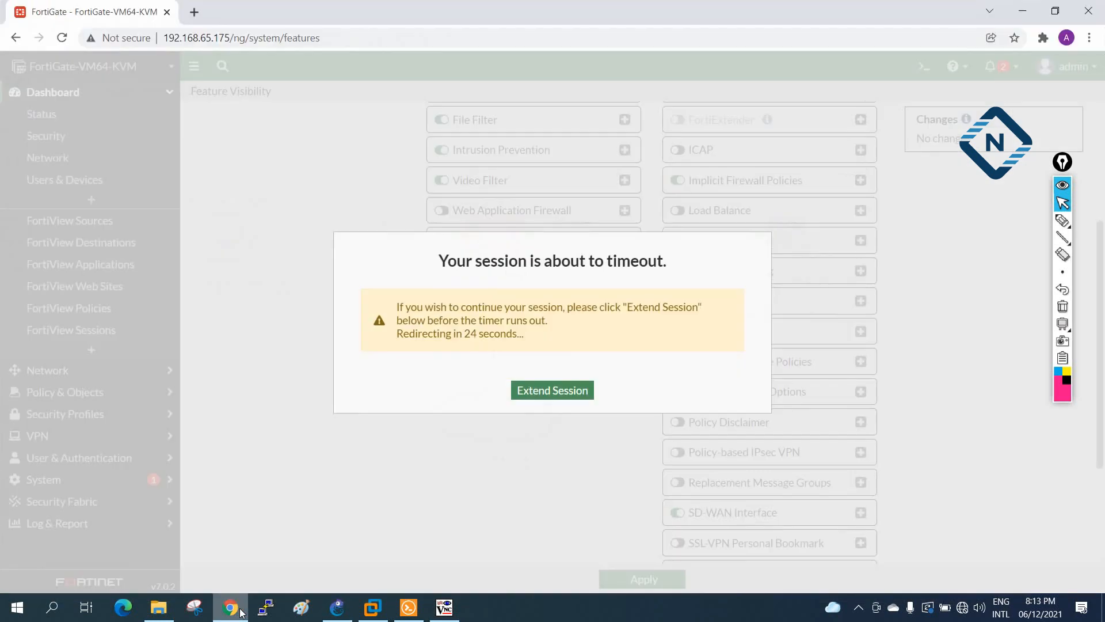
left_click(574, 388)
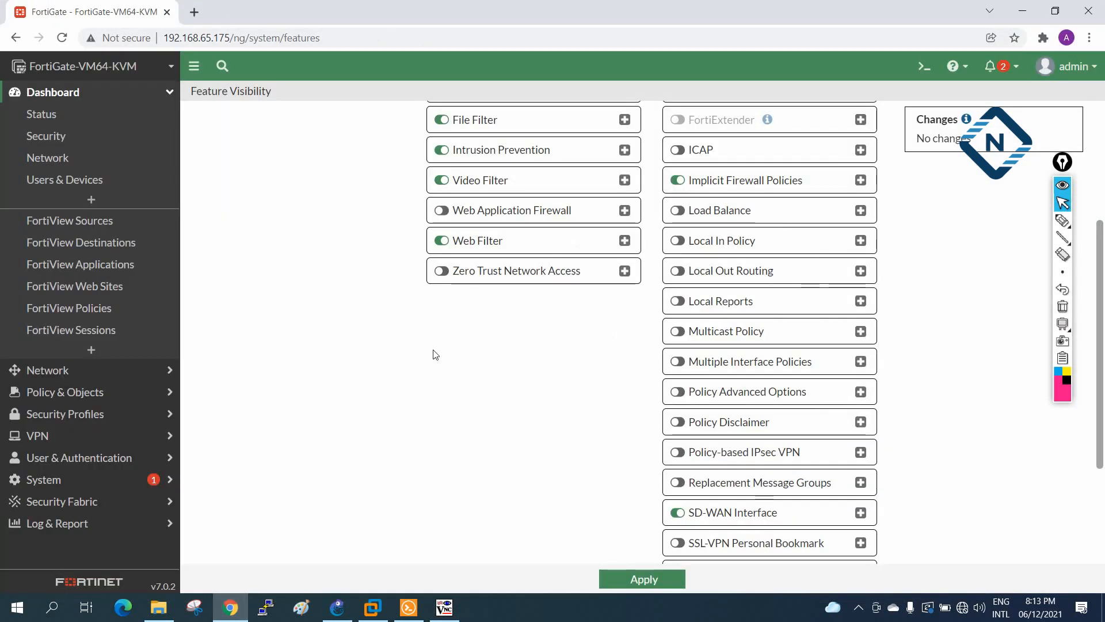
scroll(436, 354, "up", 5)
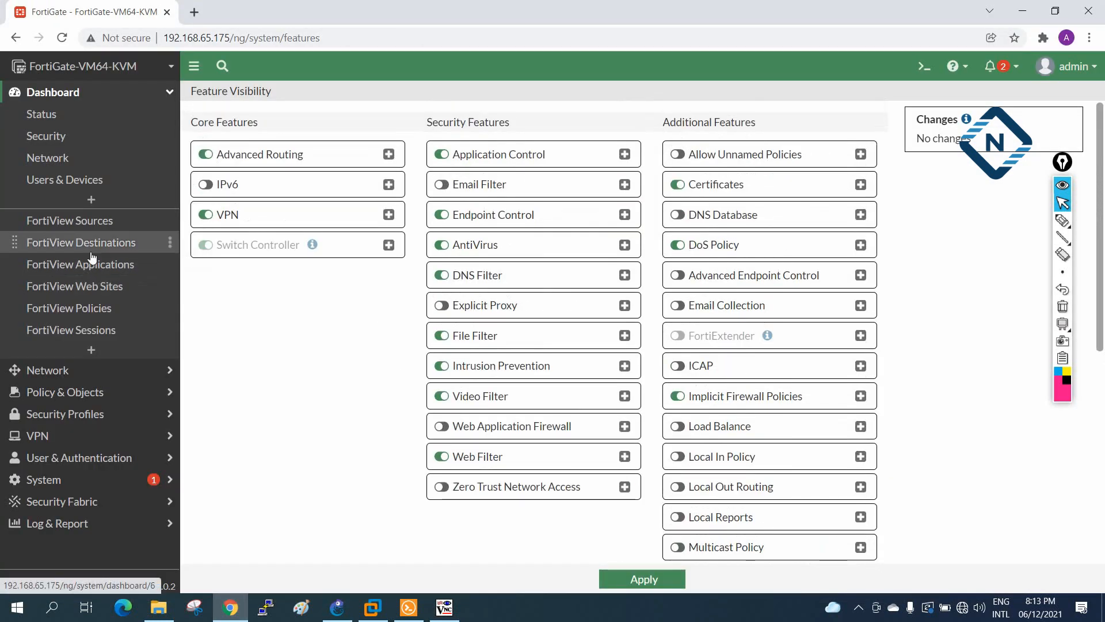
left_click(58, 370)
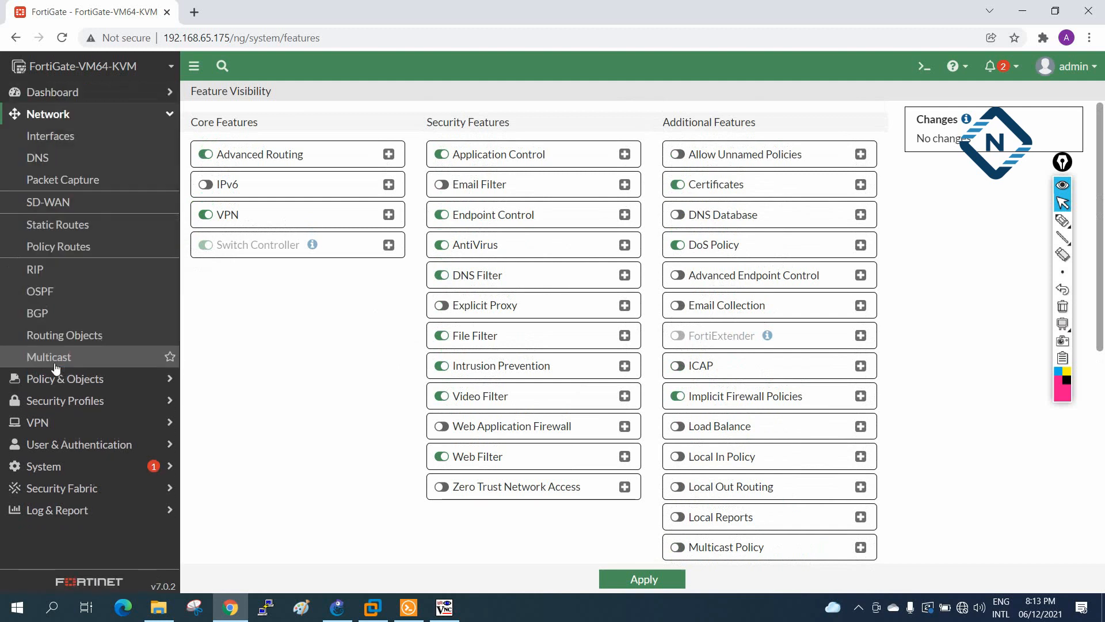
left_click(62, 142)
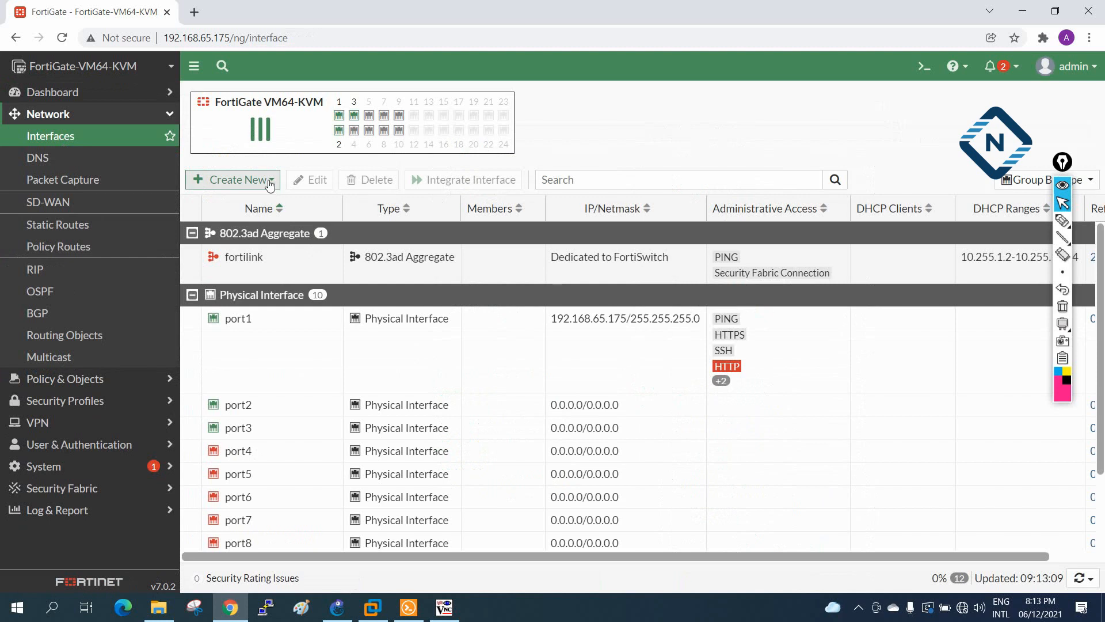
left_click(270, 184)
left_click(241, 197)
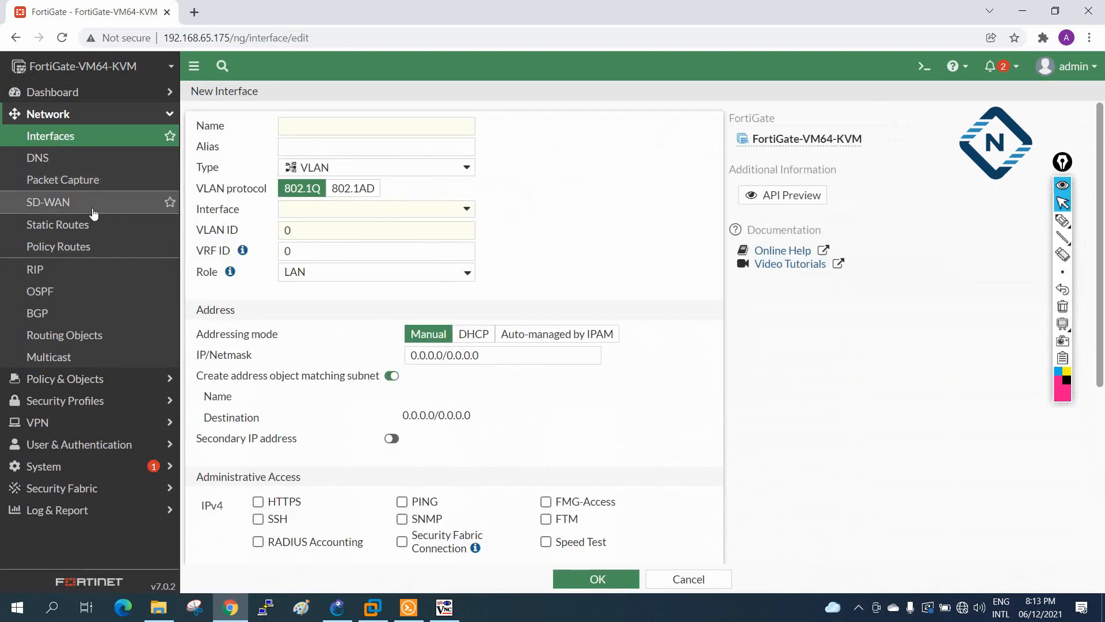
left_click(69, 145)
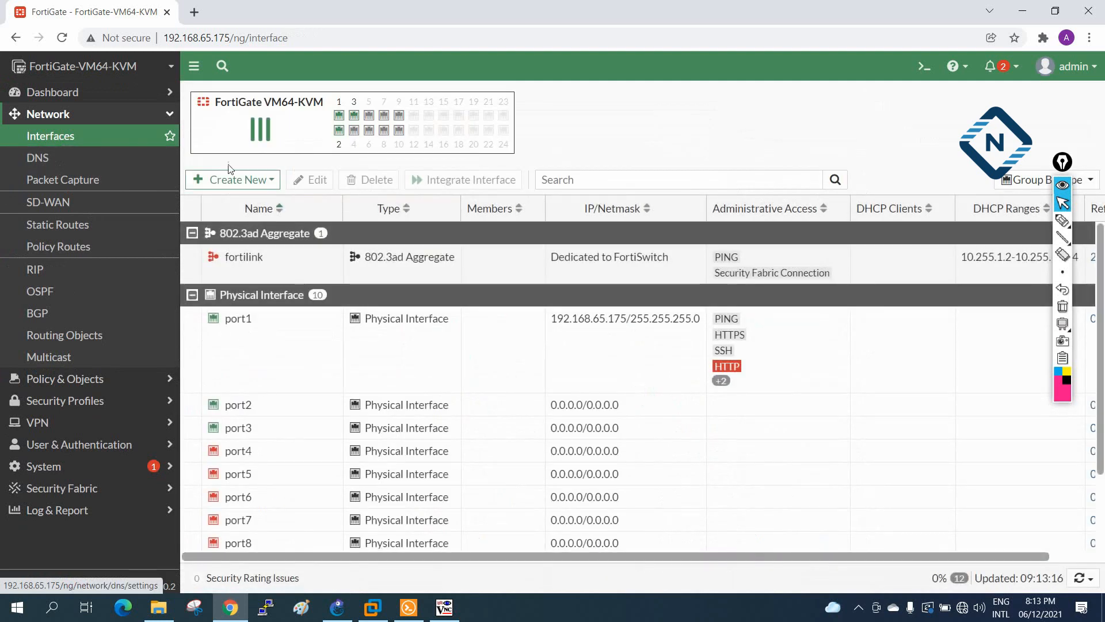
Start a new virtual wire pair on the FortiGate and name it VWire
left_click(225, 181)
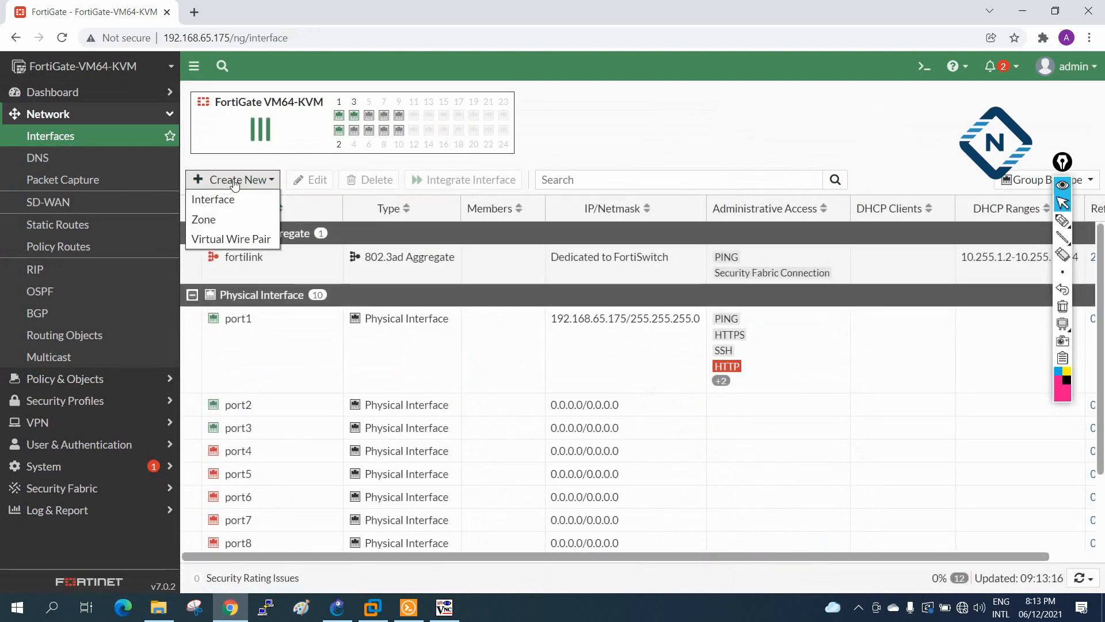
left_click(243, 244)
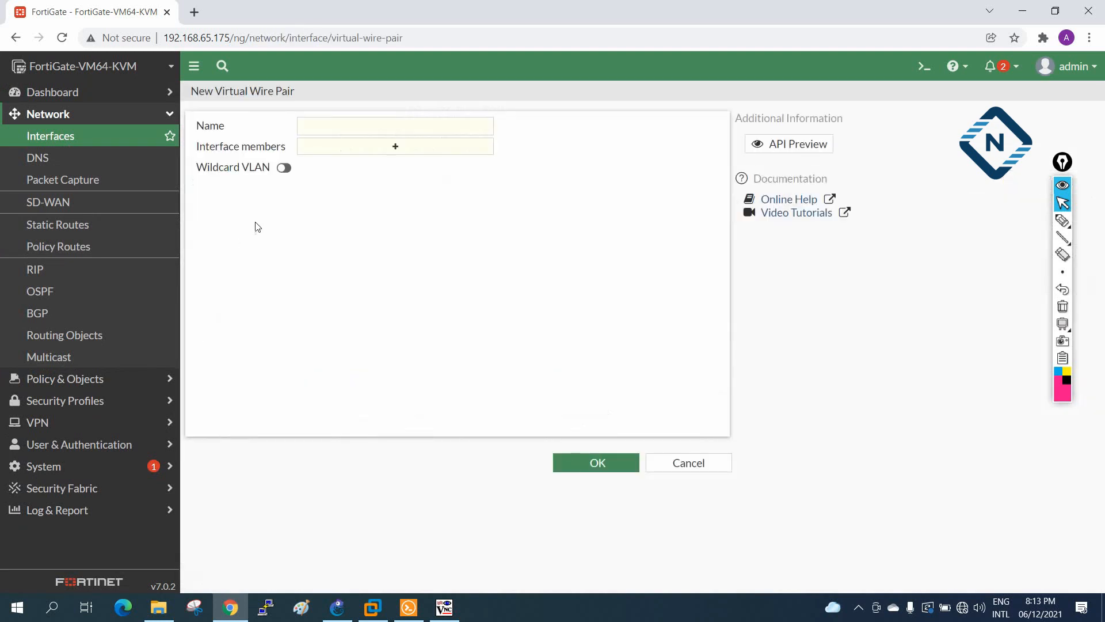
left_click(378, 128)
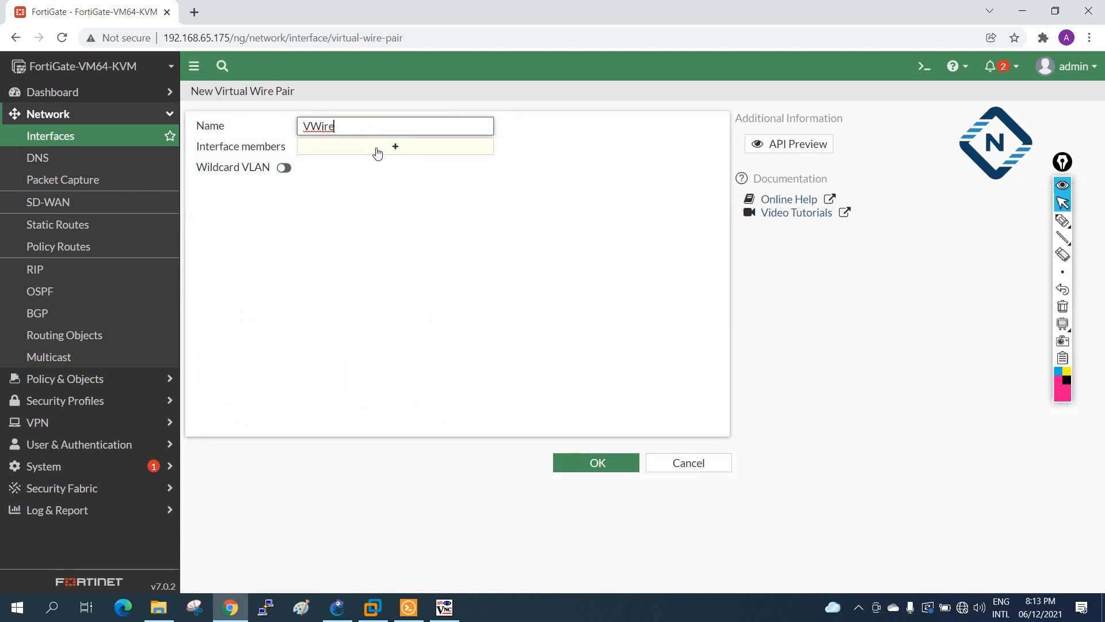
Add port2 and port3 as interface members of the VWire pair and save it
left_click(377, 152)
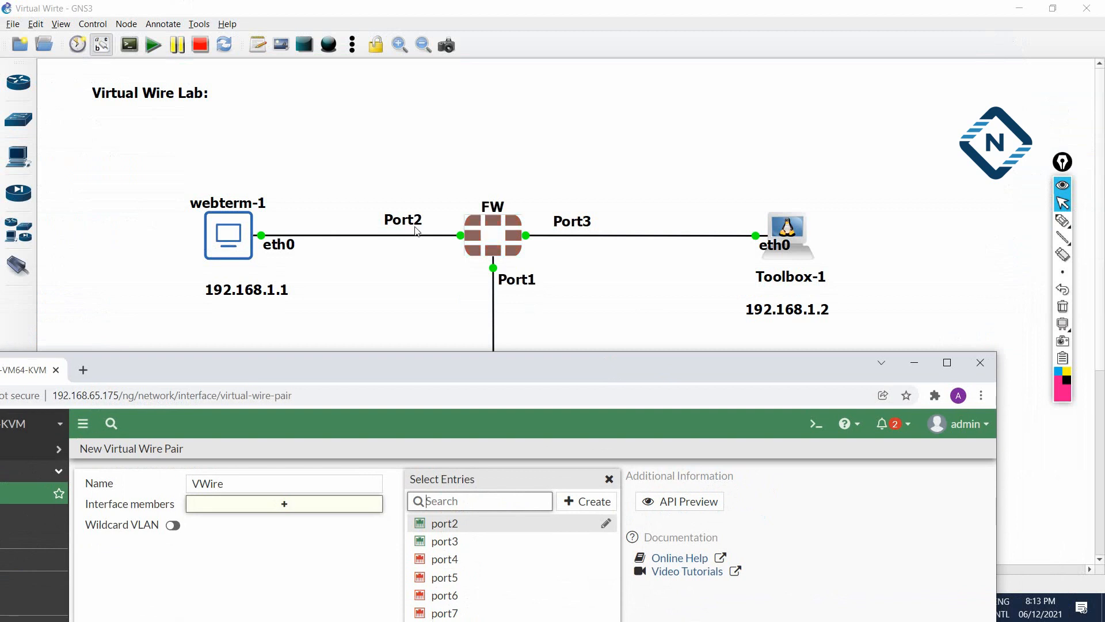
left_click_drag(533, 359, 569, 134)
left_click(494, 300)
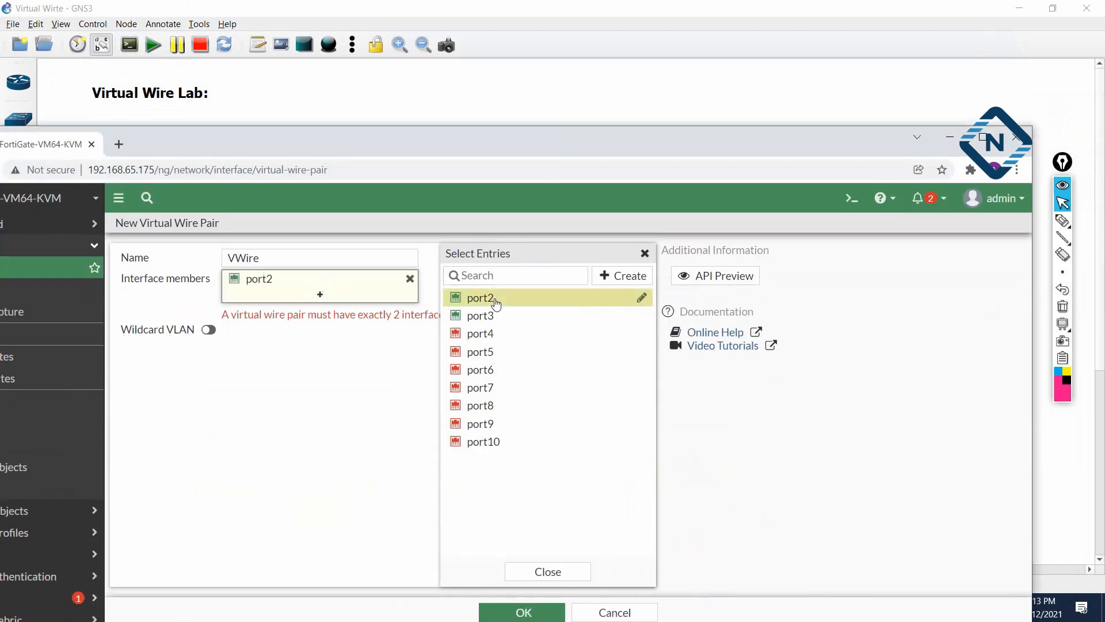
left_click(487, 316)
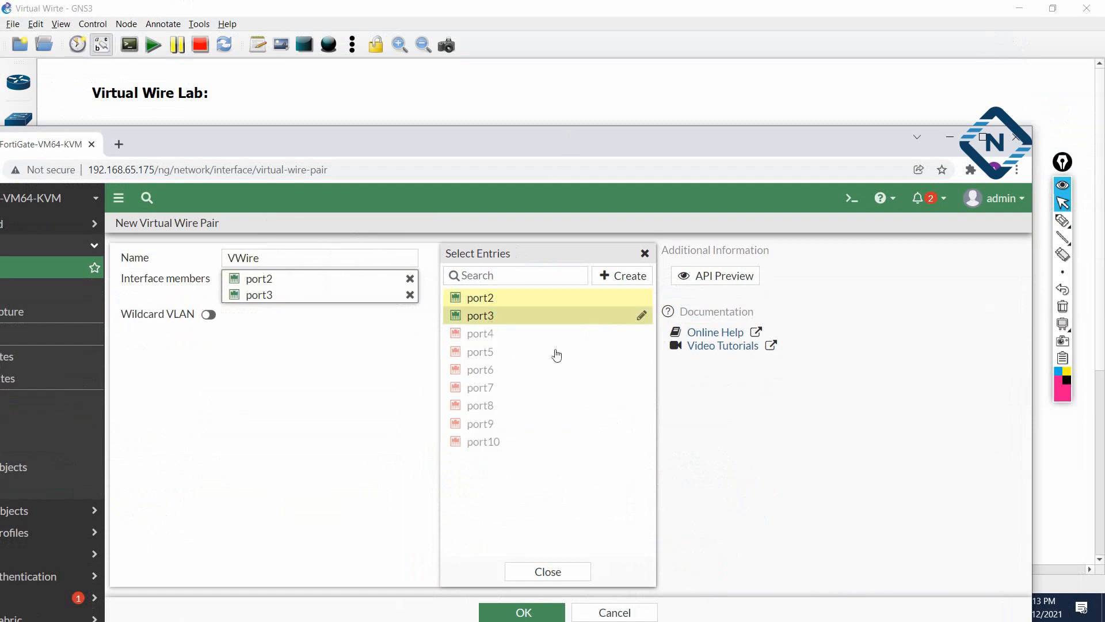
left_click(524, 571)
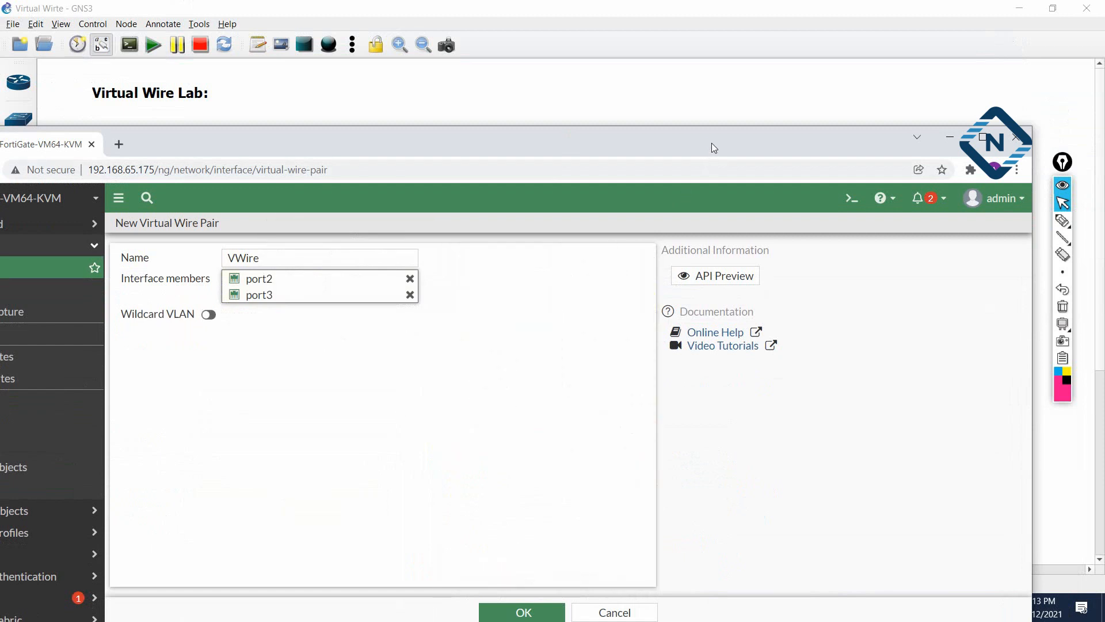
double_click(711, 142)
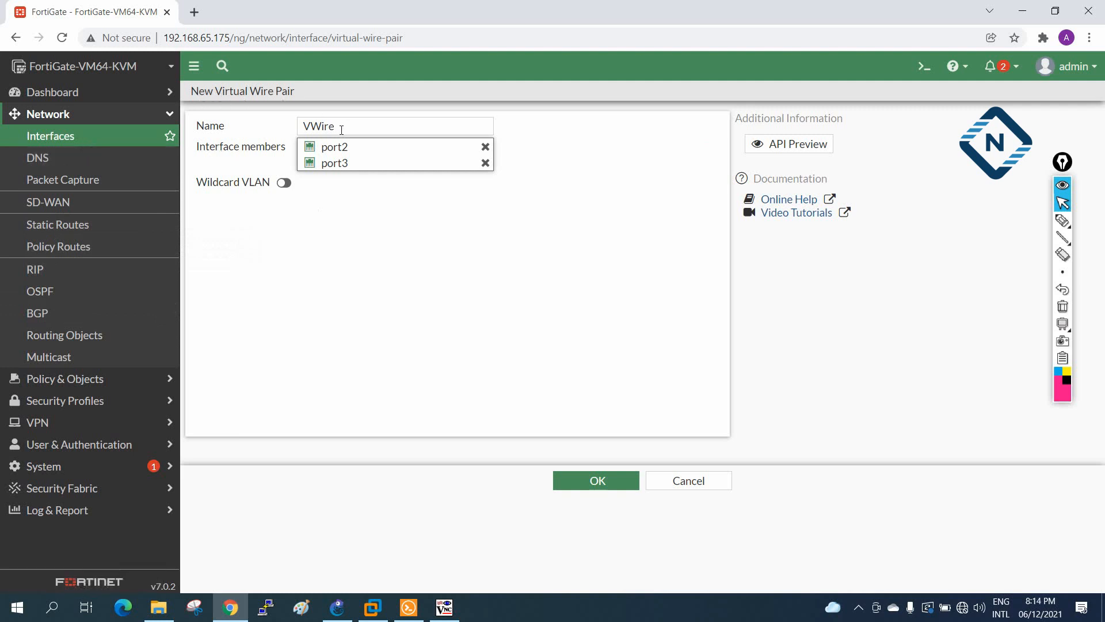
left_click_drag(340, 128, 288, 126)
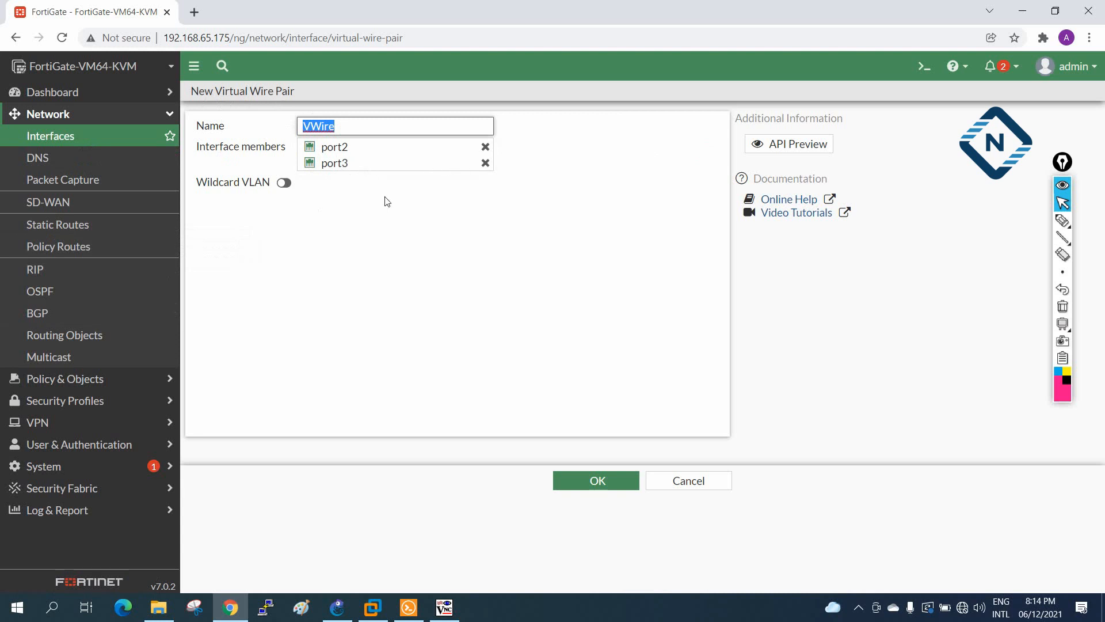
left_click(591, 483)
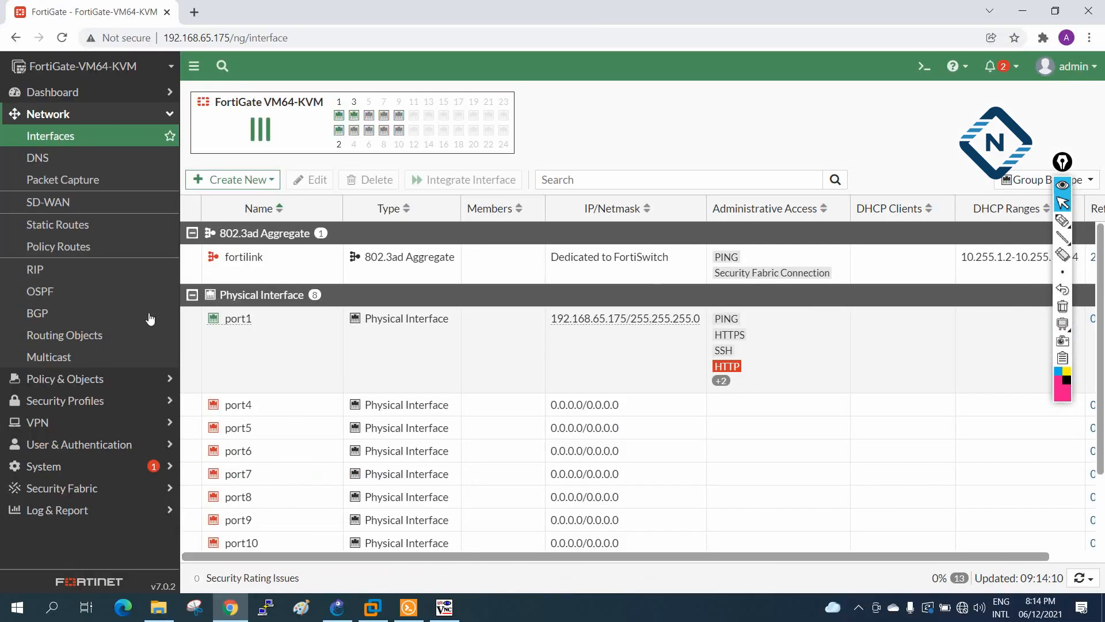
Reload the FortiGate page and check the policy section for the virtual wire pair policy entry
left_click(46, 385)
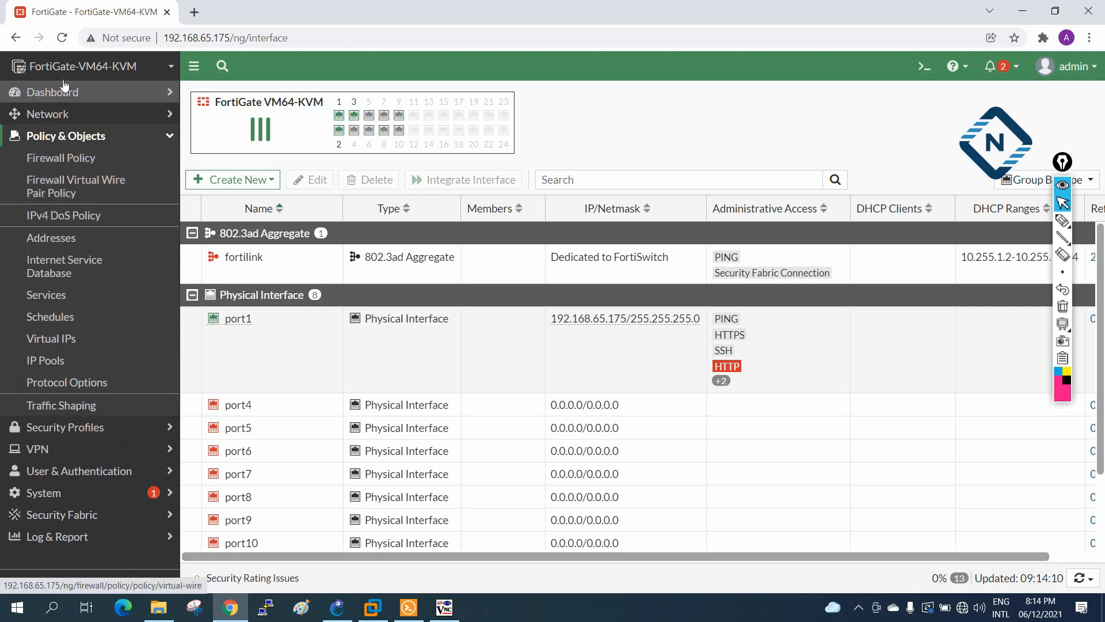
left_click(62, 39)
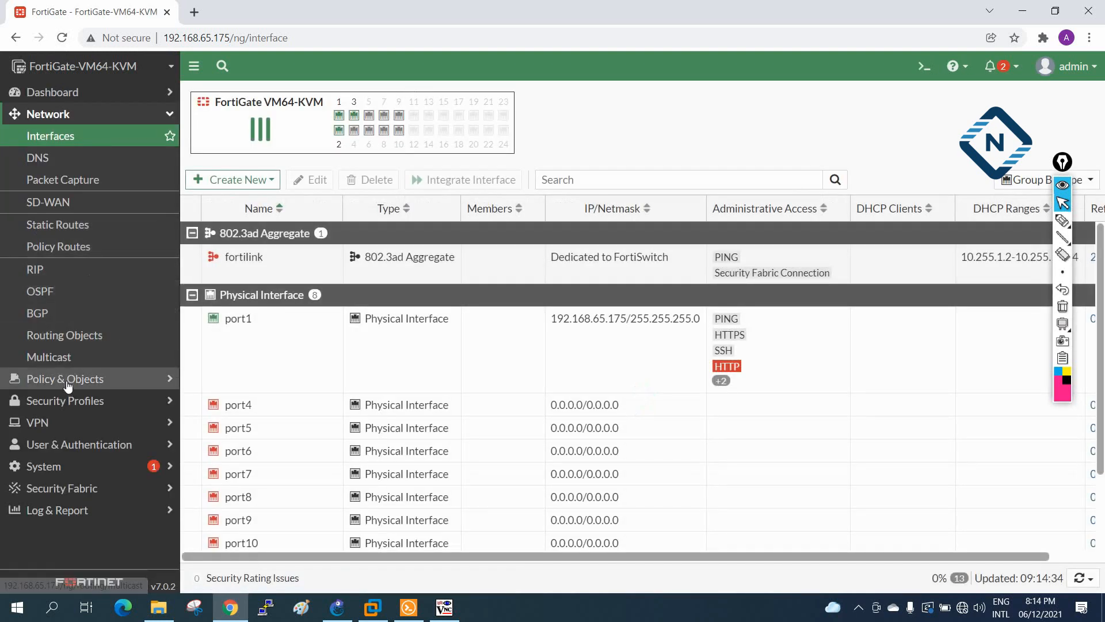
left_click(86, 379)
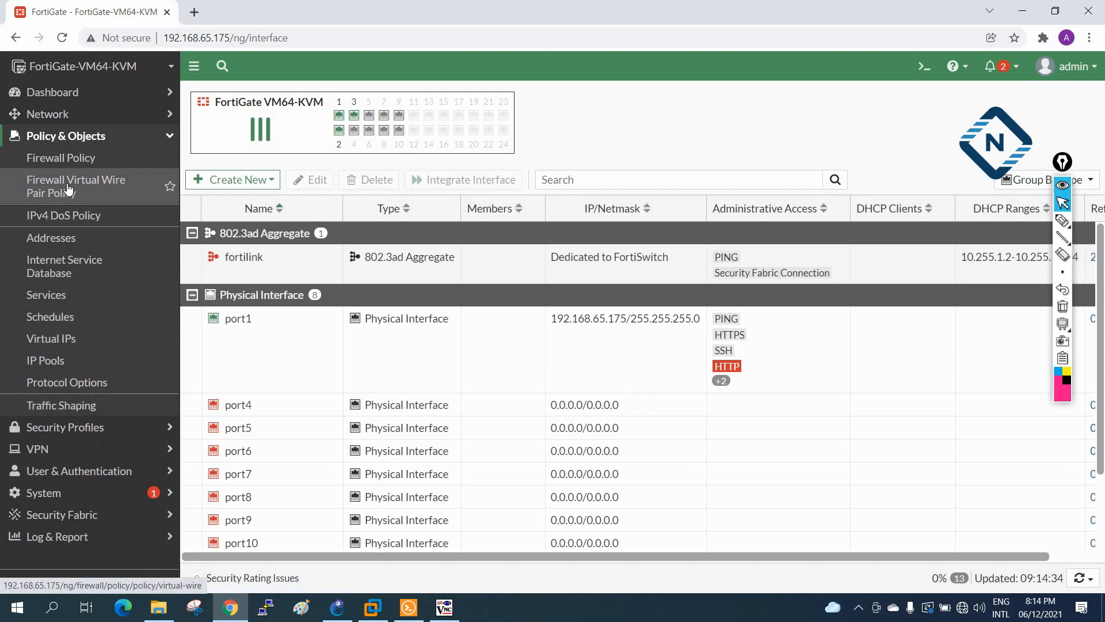
Enable Policy Advanced Options in the system's Feature Visibility settings and apply the change
left_click(33, 502)
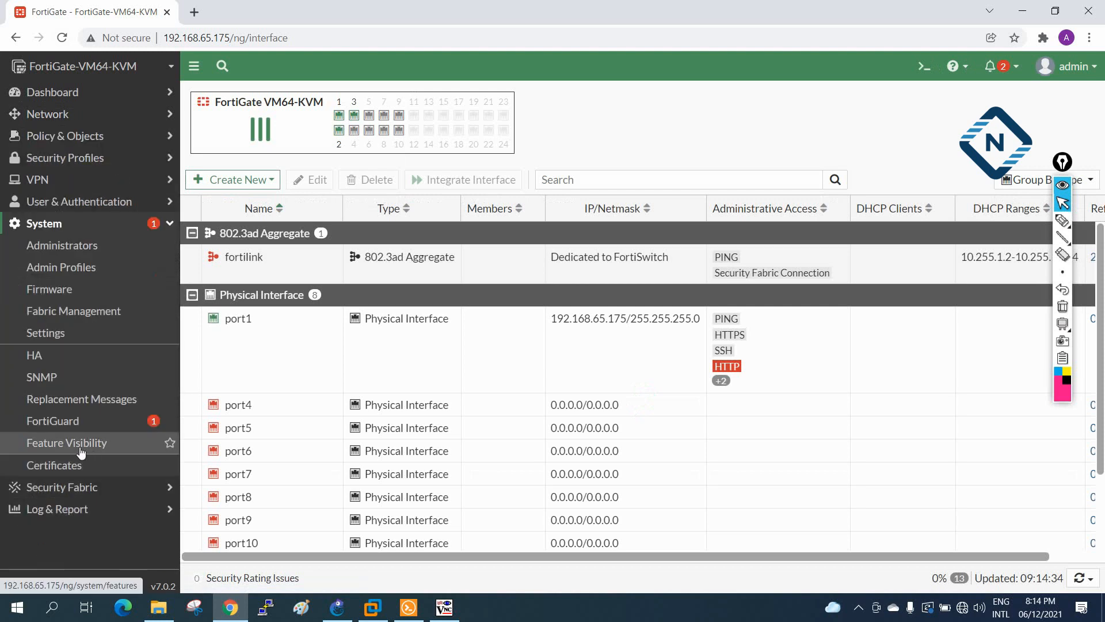
left_click(79, 452)
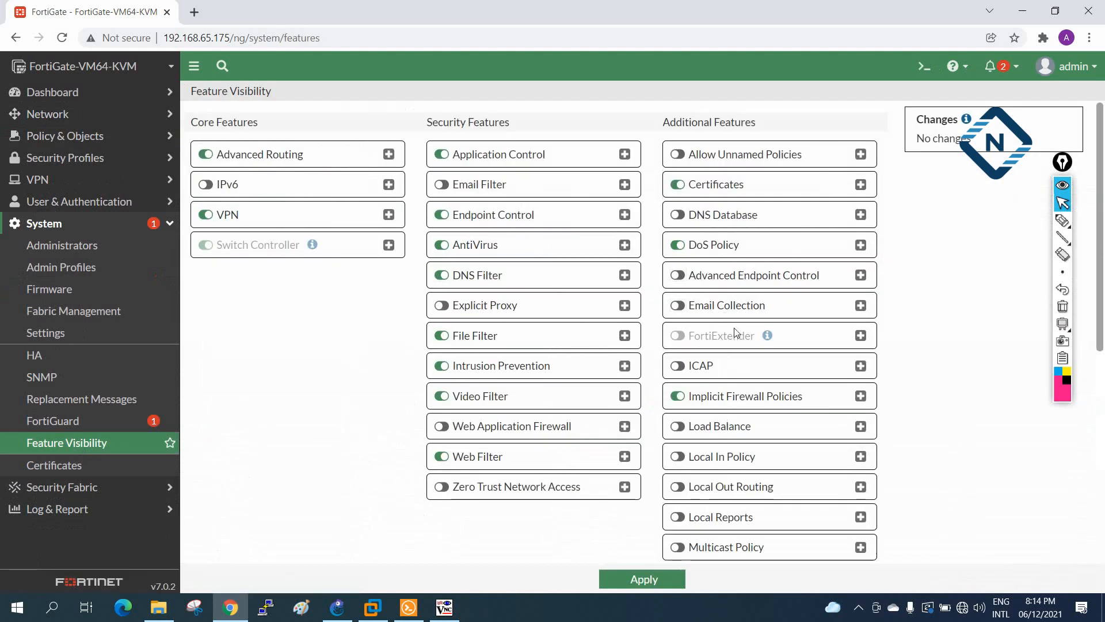
scroll(734, 355, "down", 3)
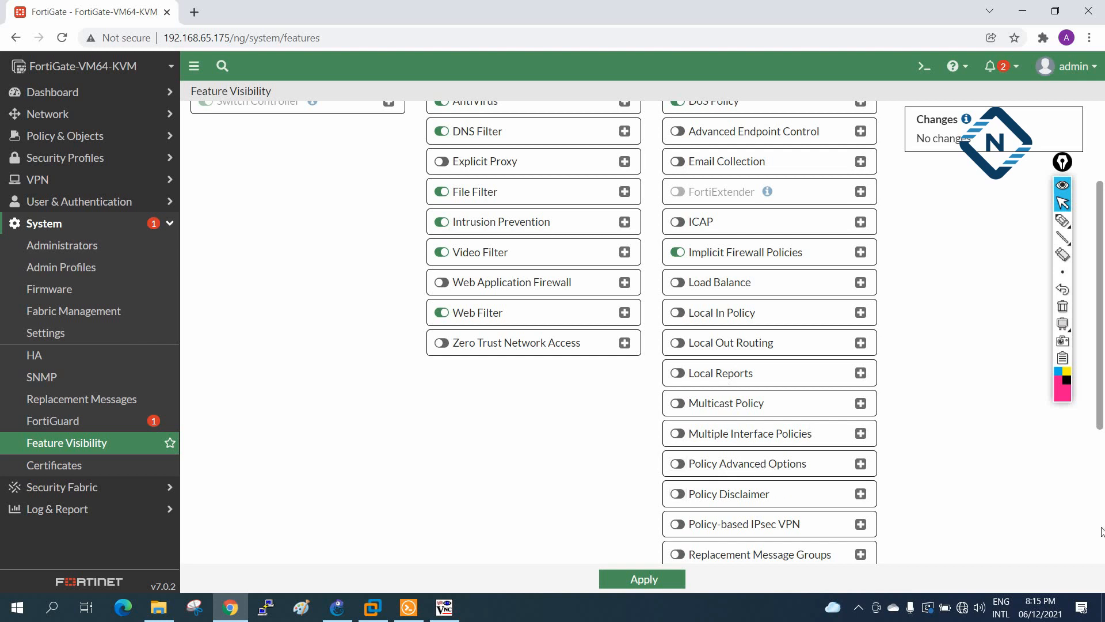
left_click(704, 464)
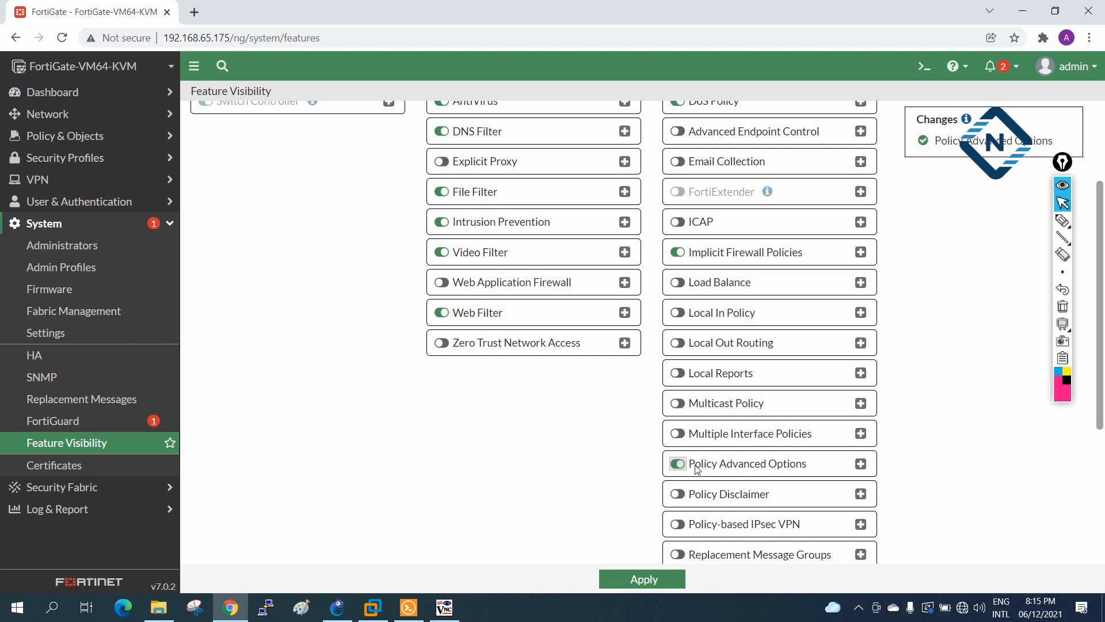
left_click(679, 580)
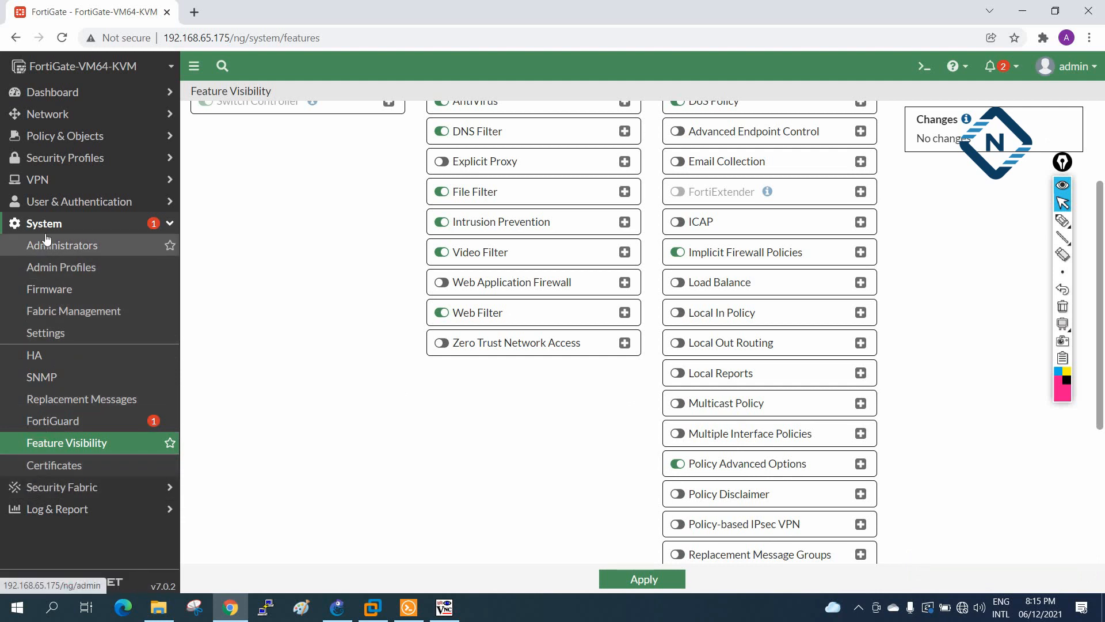
Open the Firewall Virtual Wire Pair Policy page
left_click(50, 97)
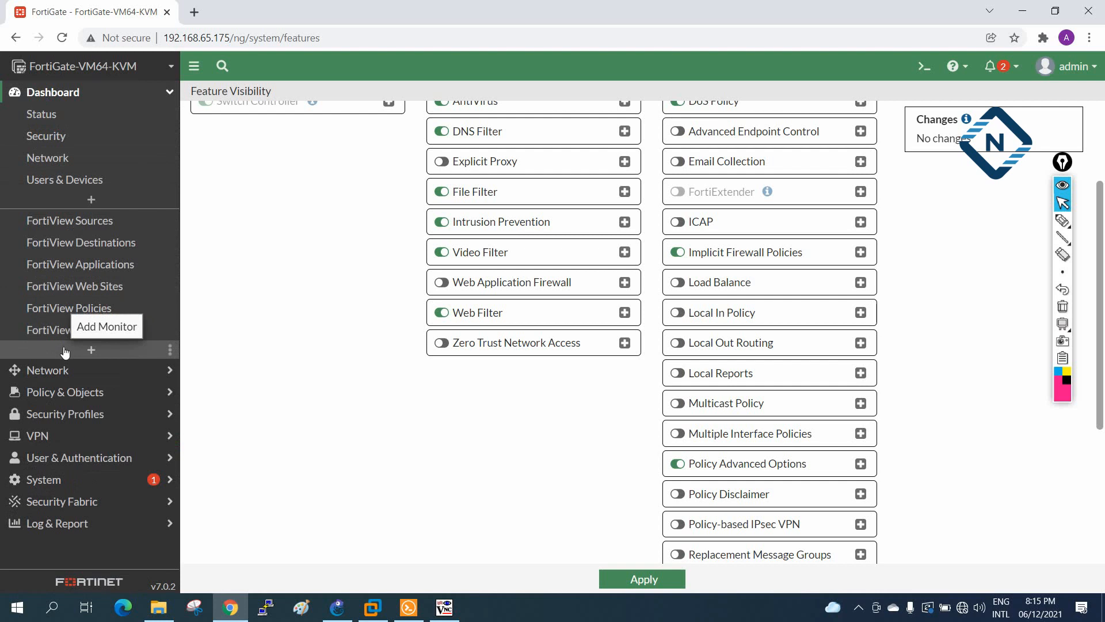
left_click(65, 397)
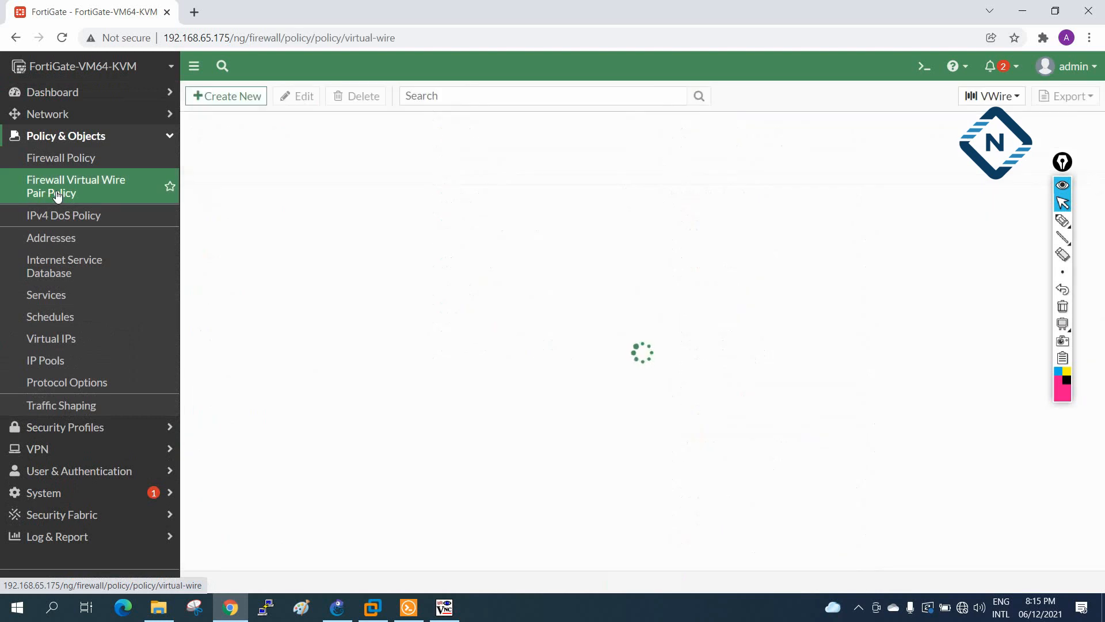
Create a new firewall virtual wire pair policy and name it Vwire
left_click(229, 93)
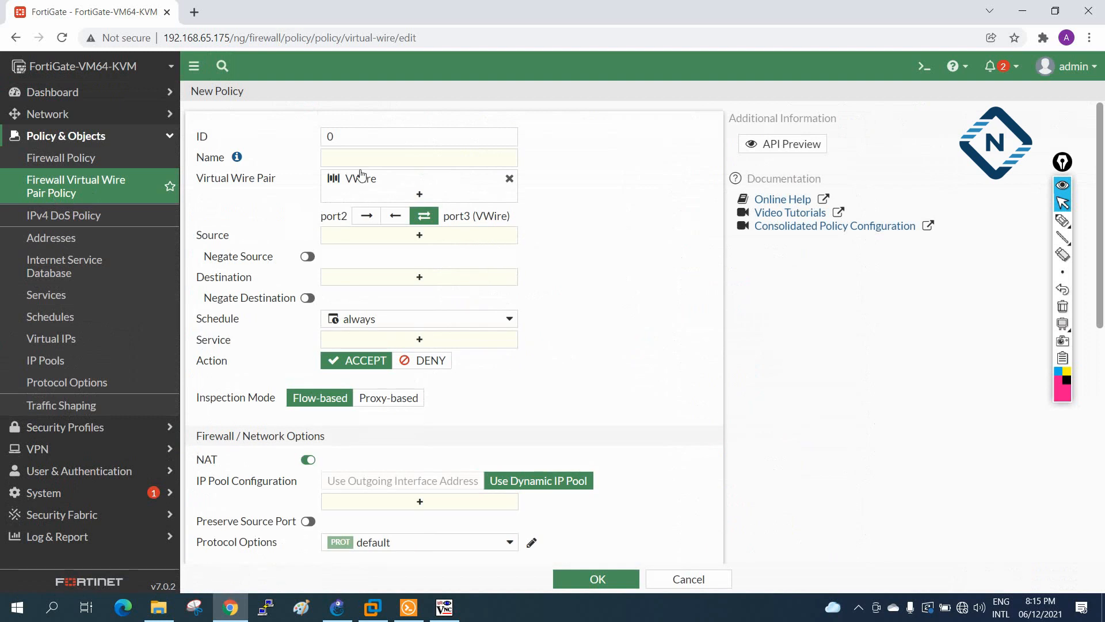
scroll(358, 179, "down", 3)
scroll(358, 178, "up", 3)
scroll(358, 178, "down", 4)
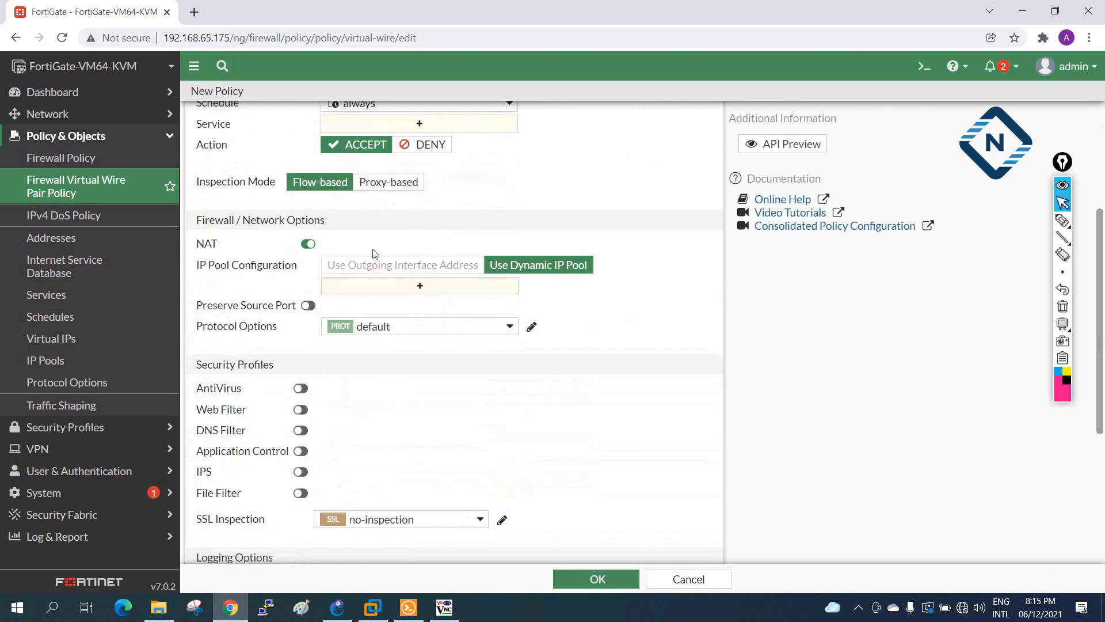
scroll(374, 254, "up", 4)
left_click(345, 163)
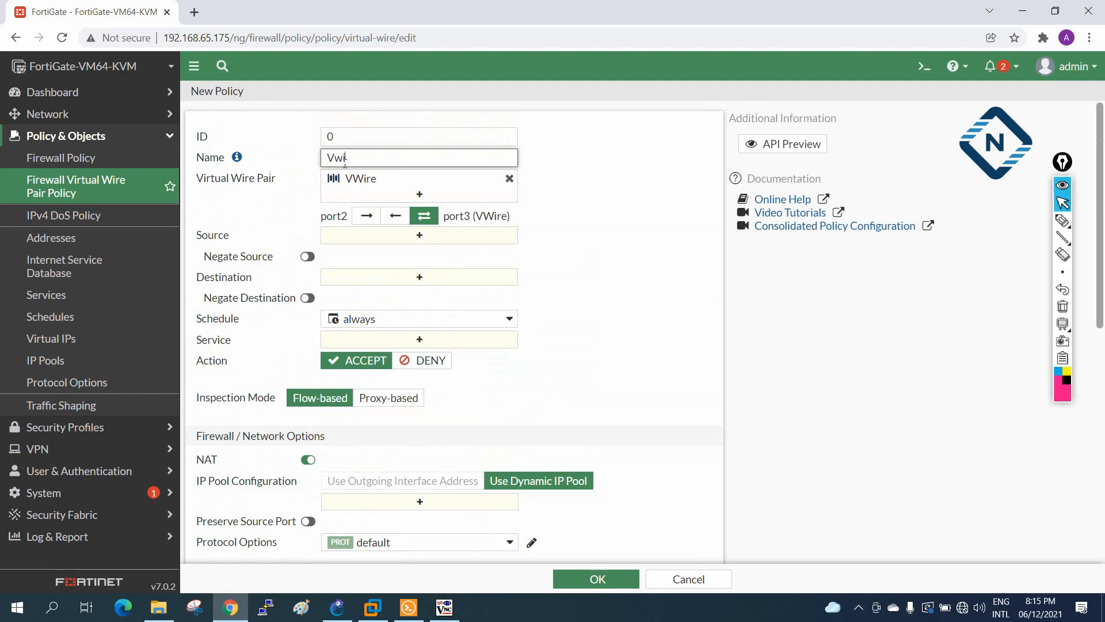
type("Vwire")
Compare the policy's port2 and port3 with the GNS3 topology and choose the bidirectional traffic direction
left_click_drag(405, 17, 399, 335)
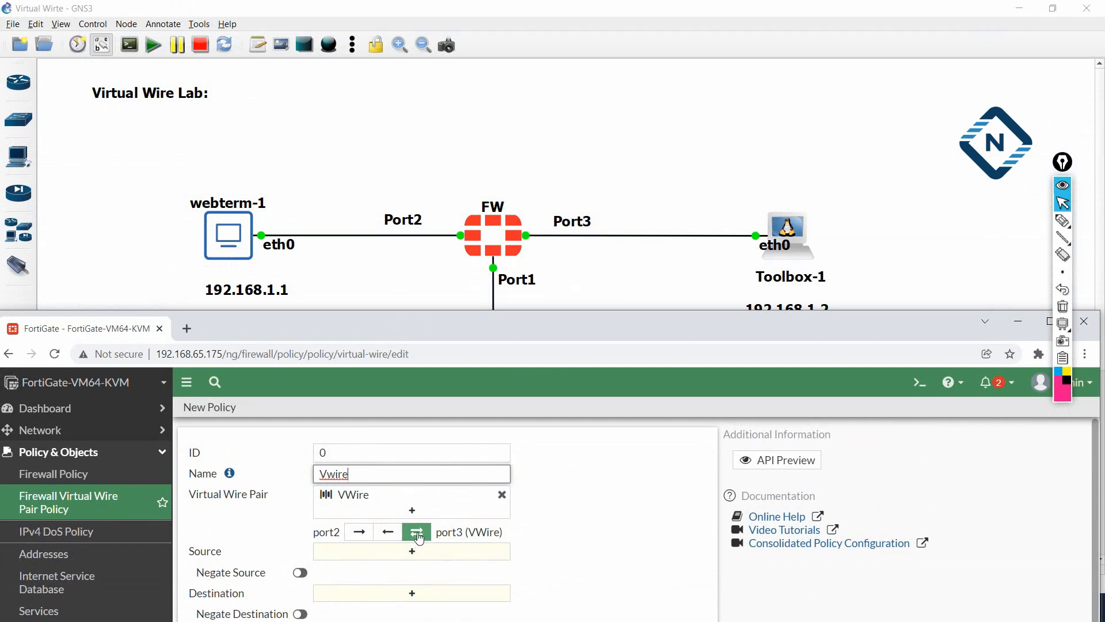
left_click_drag(495, 334, 515, 175)
left_click(439, 377)
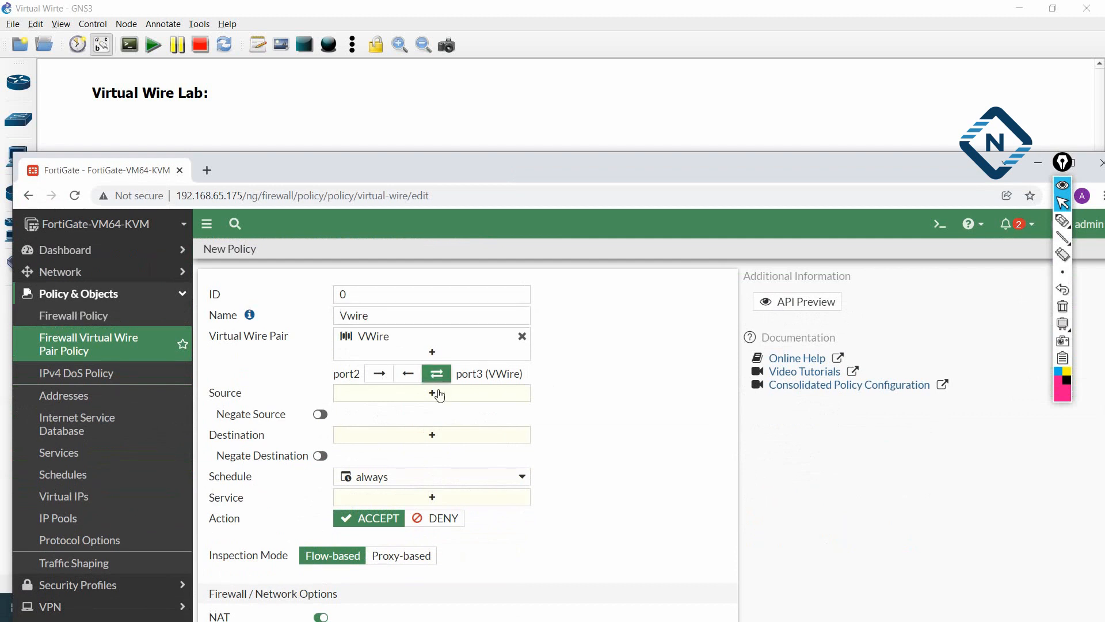
double_click(538, 170)
Set both the source and the destination addresses of the Vwire policy to all
left_click(419, 236)
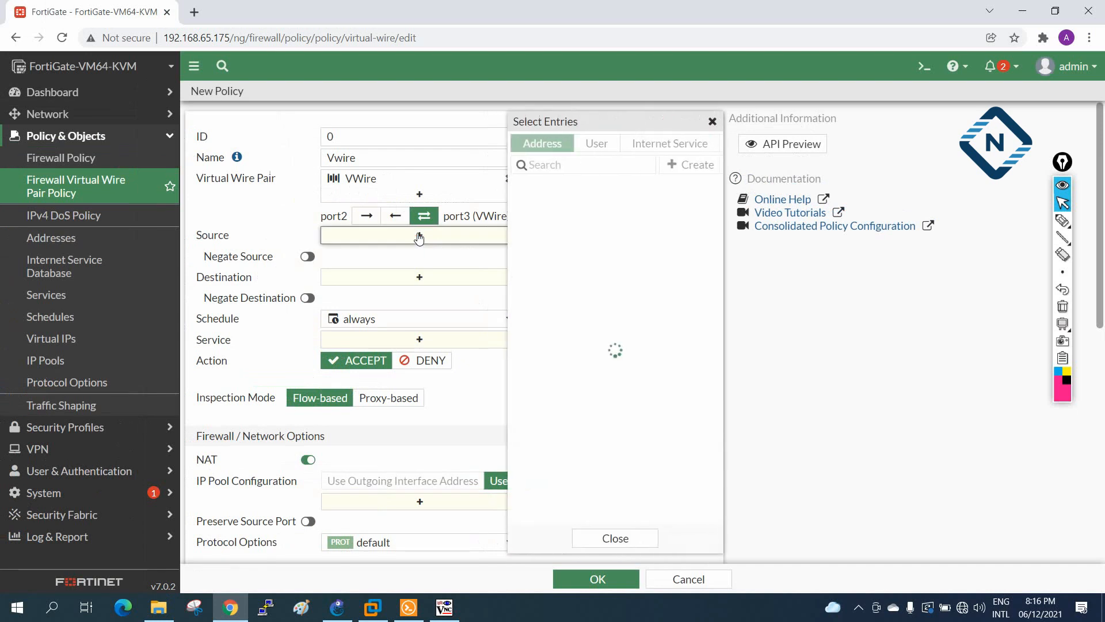
left_click(542, 207)
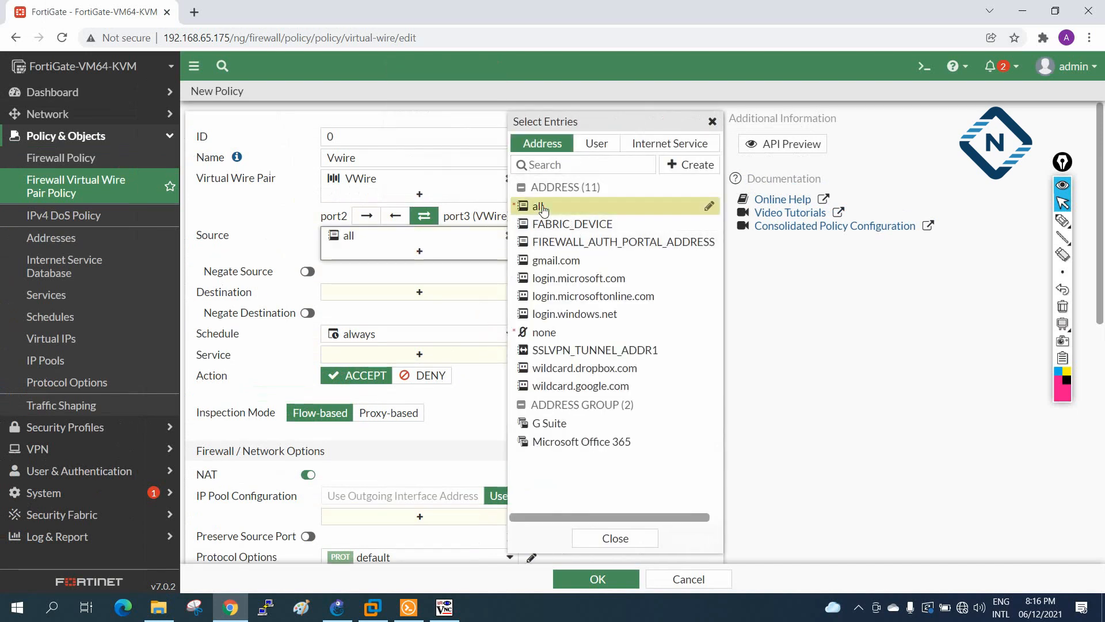
mouse_move(517, 239)
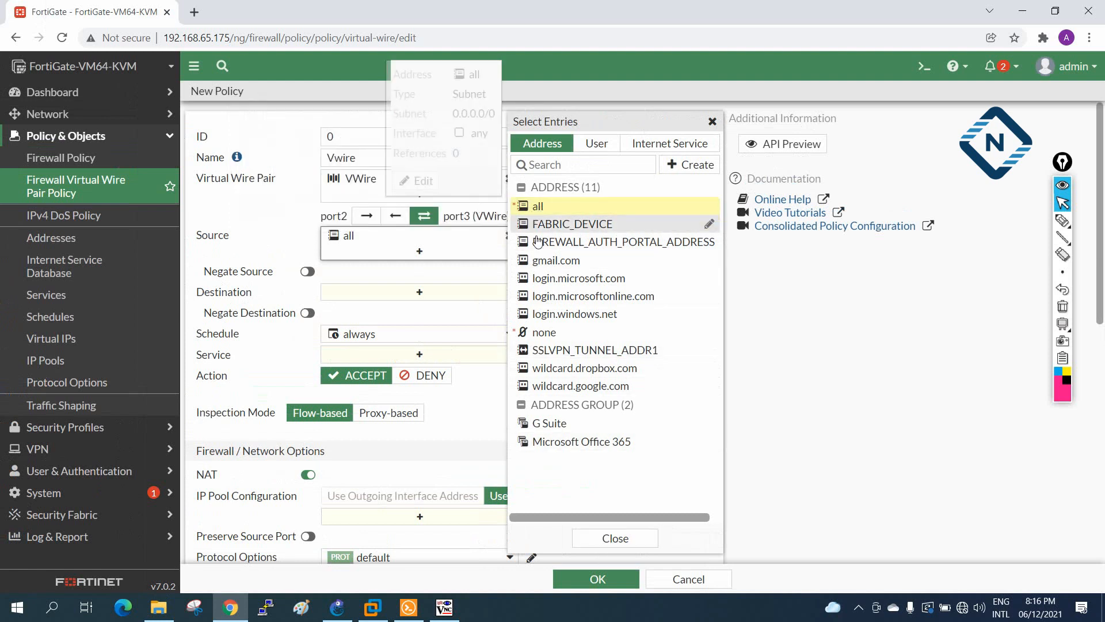
left_click(613, 538)
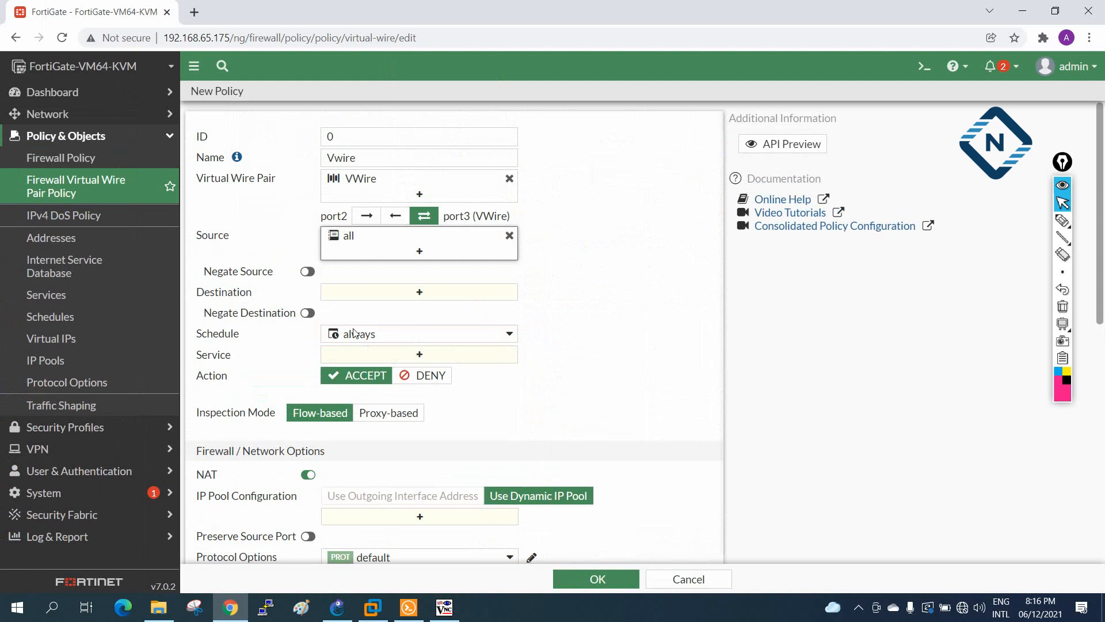
left_click(388, 291)
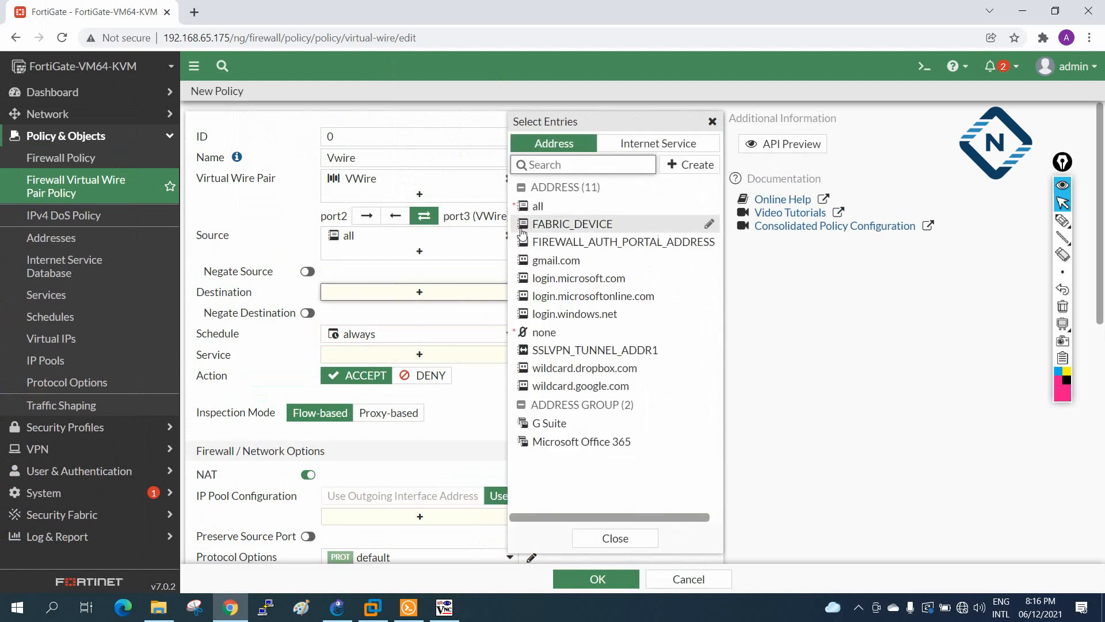
left_click(534, 208)
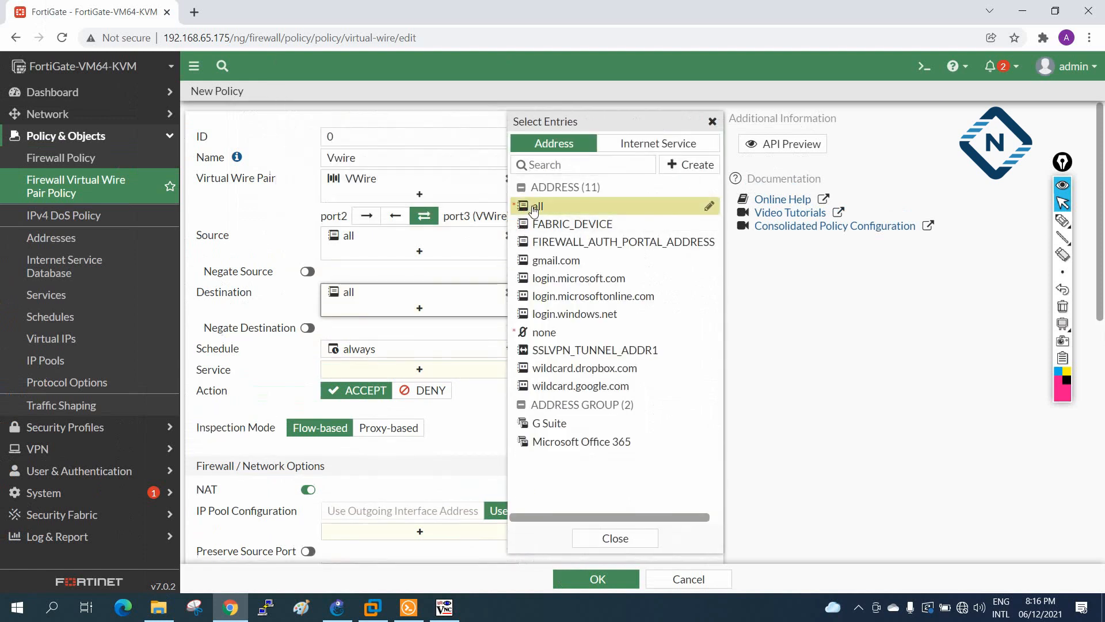
left_click(600, 538)
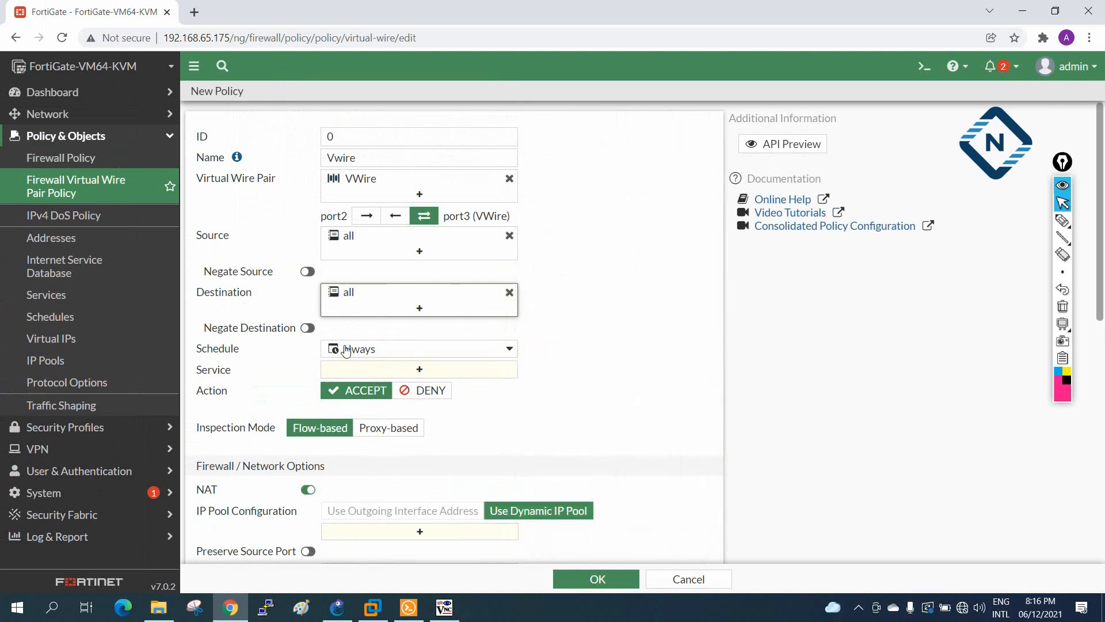
Set the Vwire policy's service to ALL
left_click(419, 372)
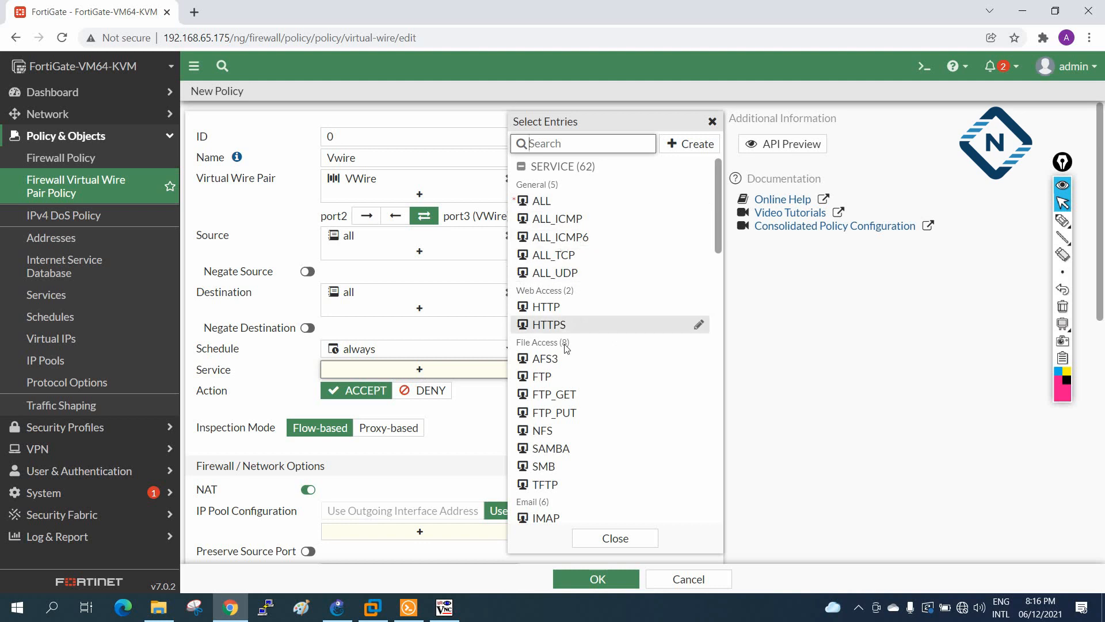
left_click(544, 201)
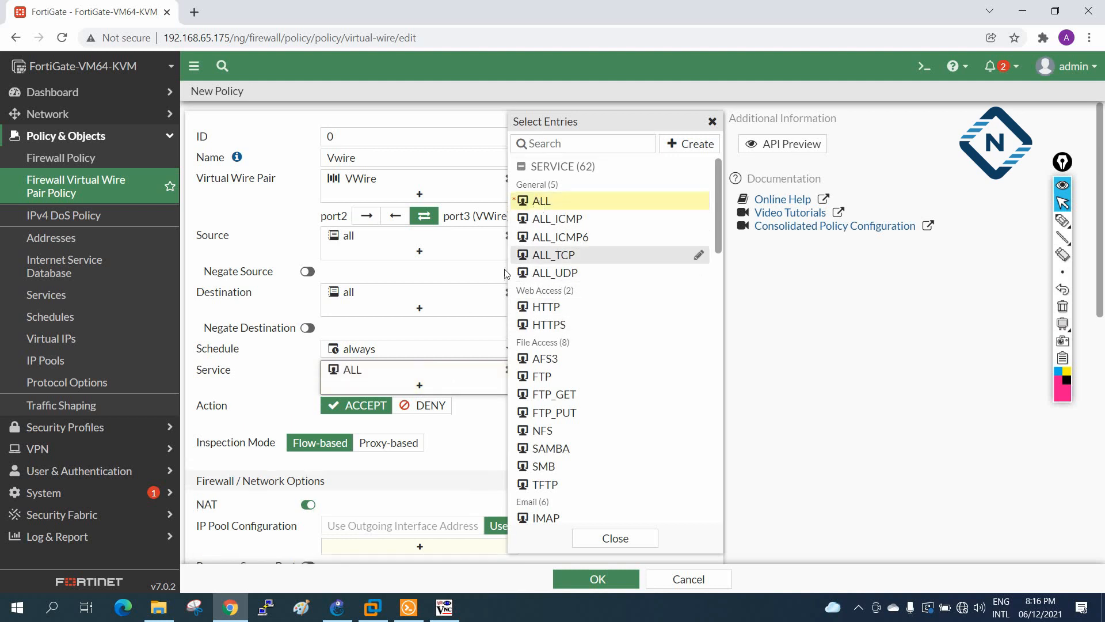
left_click(595, 537)
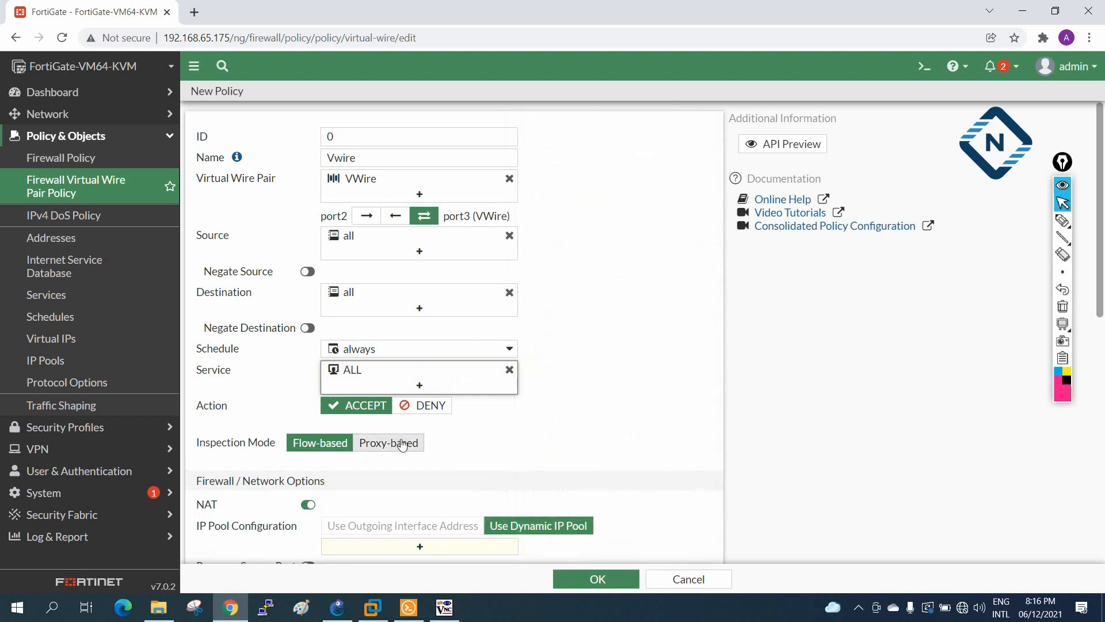
Set the logging of allowed traffic to All Sessions and review the remaining policy options
scroll(371, 426, "down", 1)
scroll(371, 426, "down", 2)
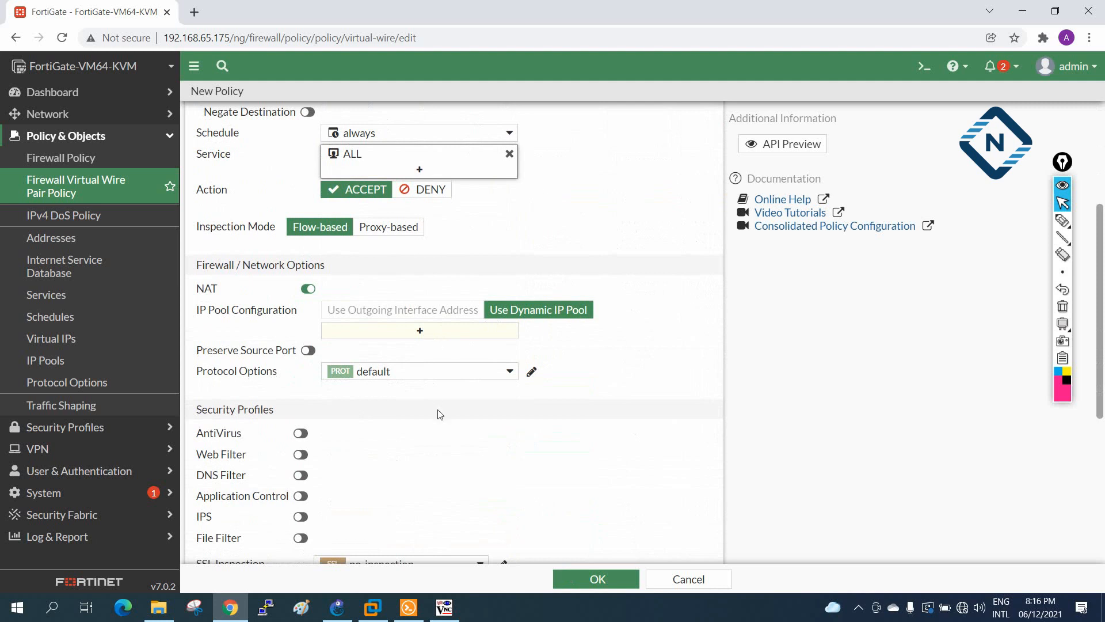
scroll(439, 415, "down", 3)
left_click(507, 419)
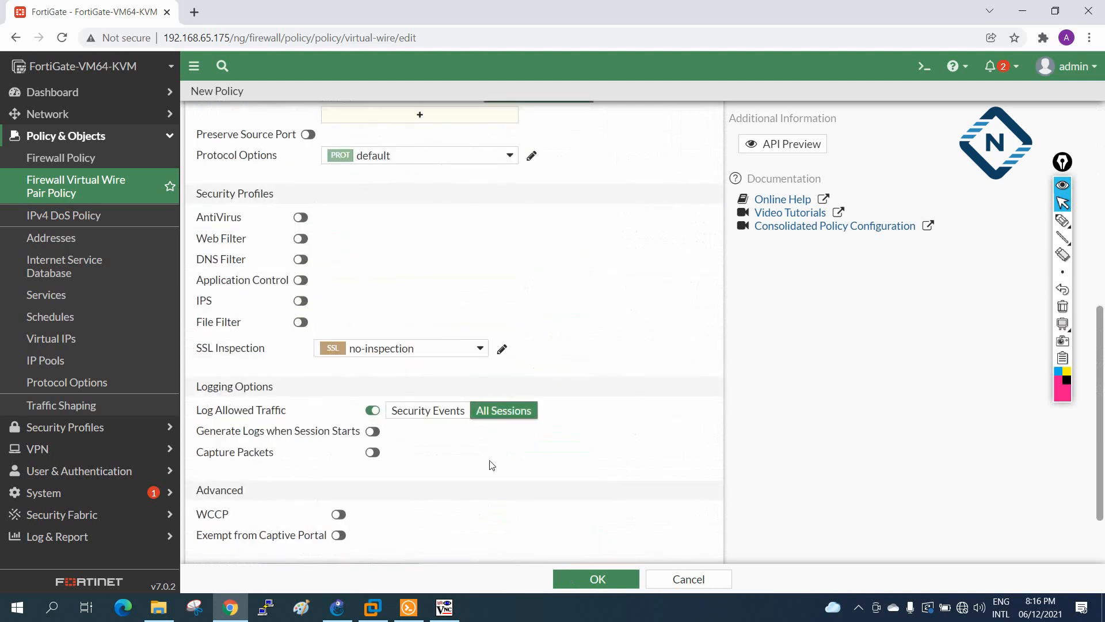
scroll(490, 463, "down", 2)
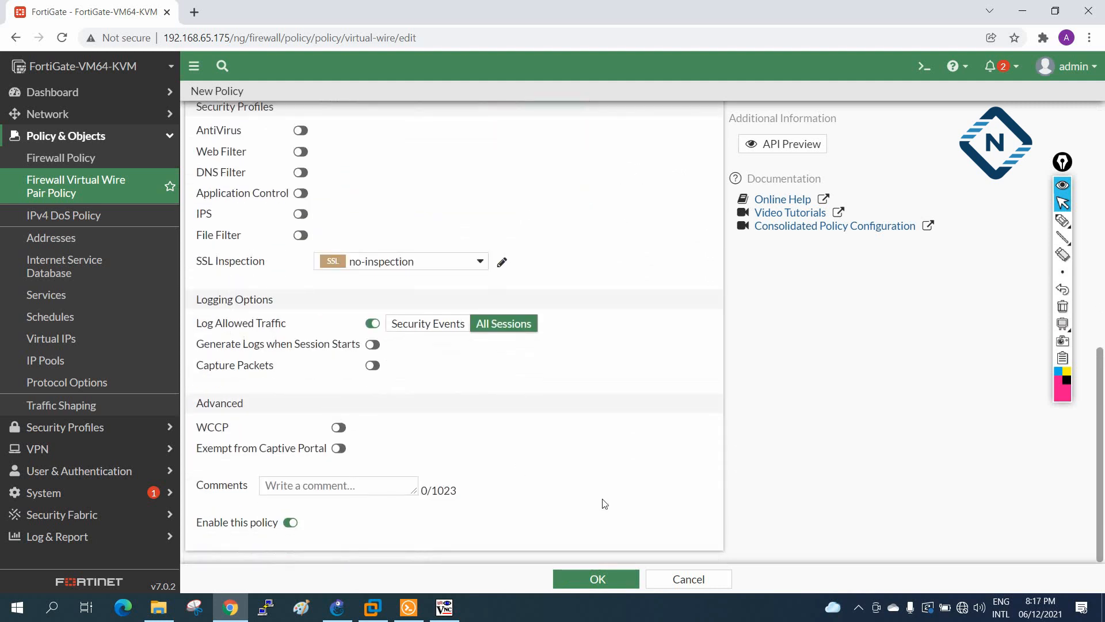
scroll(600, 501, "up", 3)
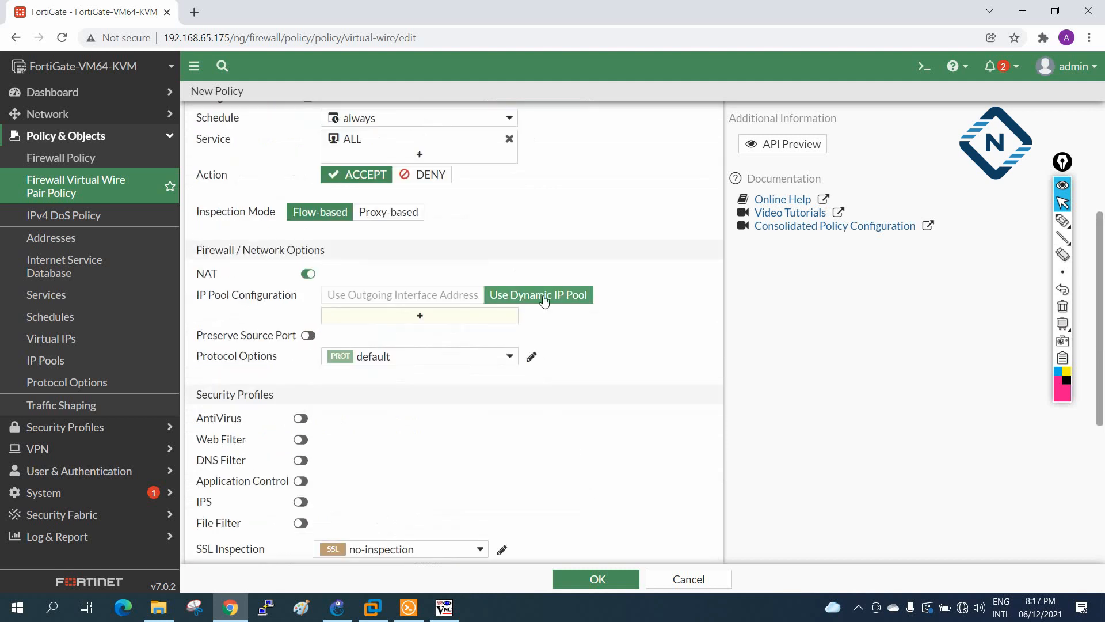
Try to save the policy with NAT enabled and look for an IP pool entry to assign
left_click(591, 580)
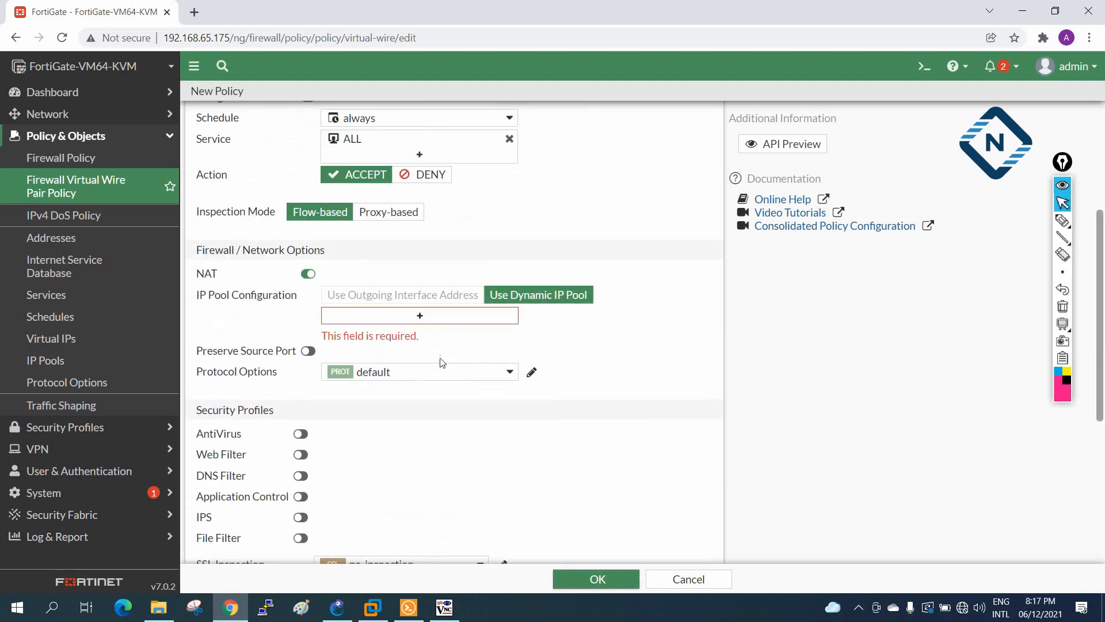
left_click(427, 322)
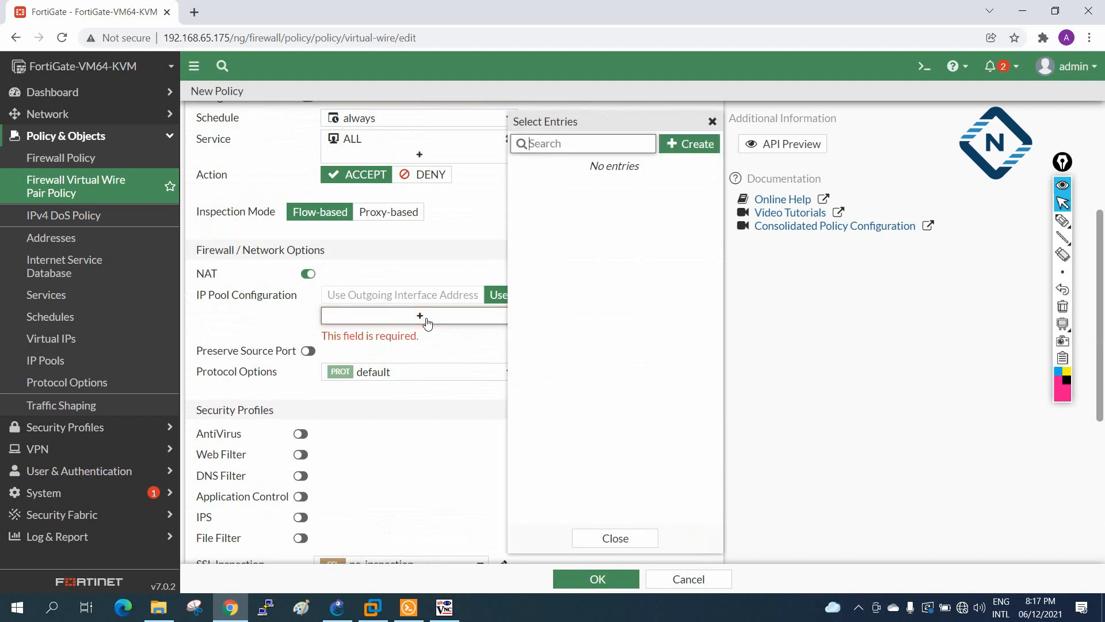
left_click(627, 537)
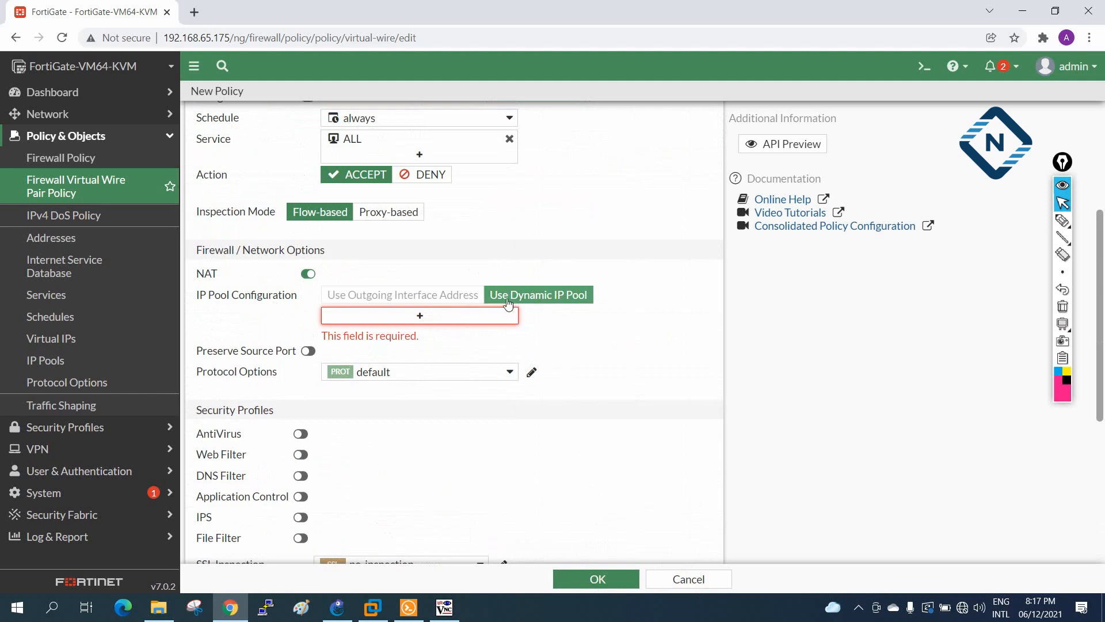
left_click(404, 294)
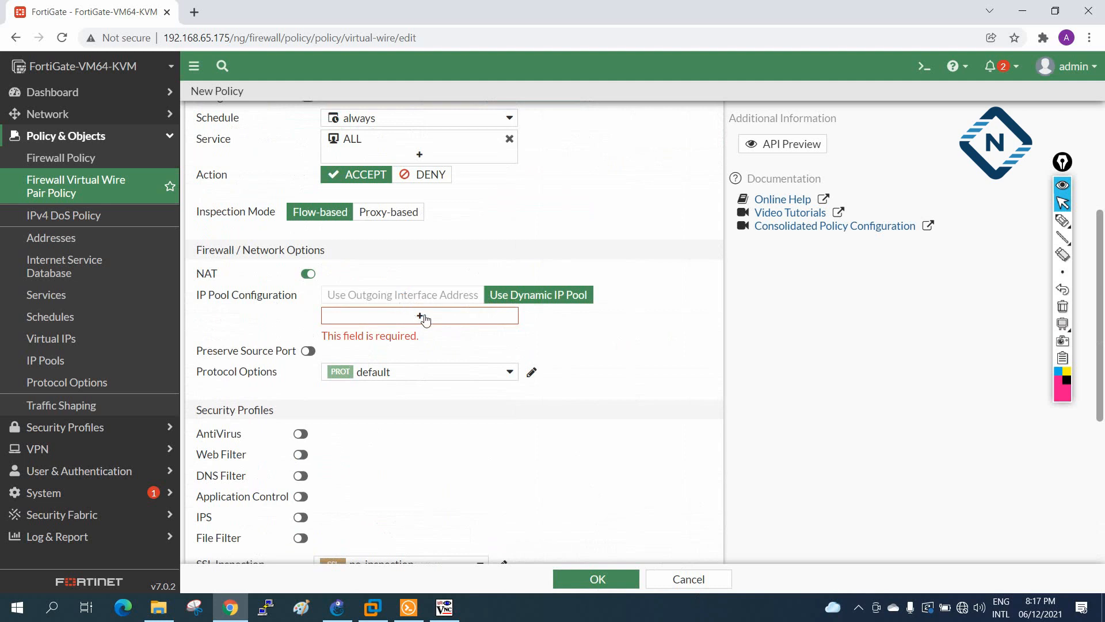
left_click(420, 316)
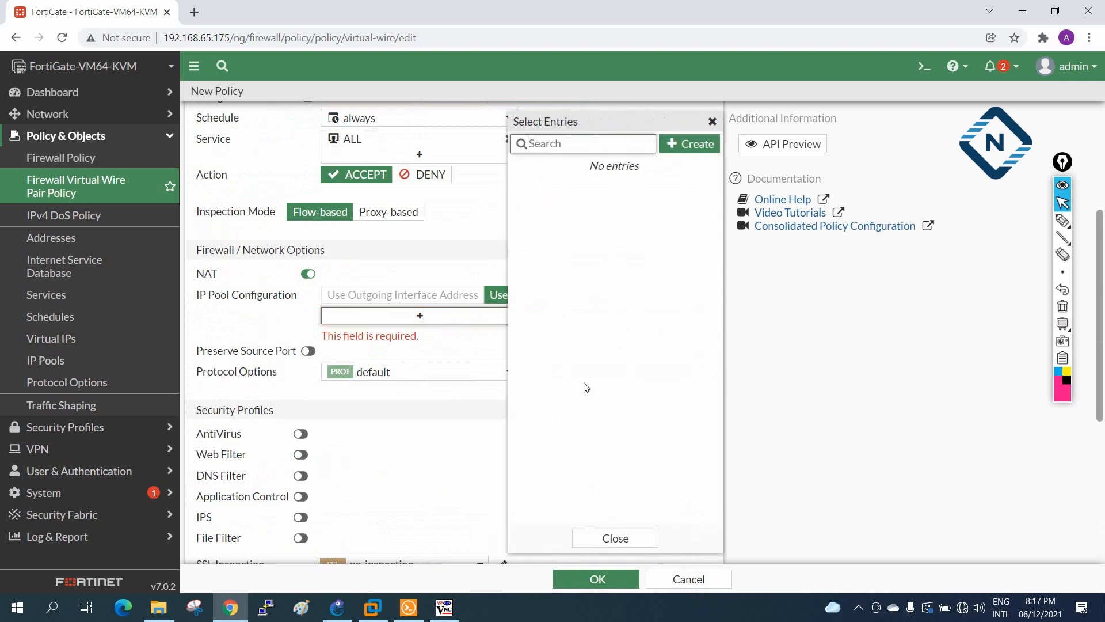
left_click(626, 537)
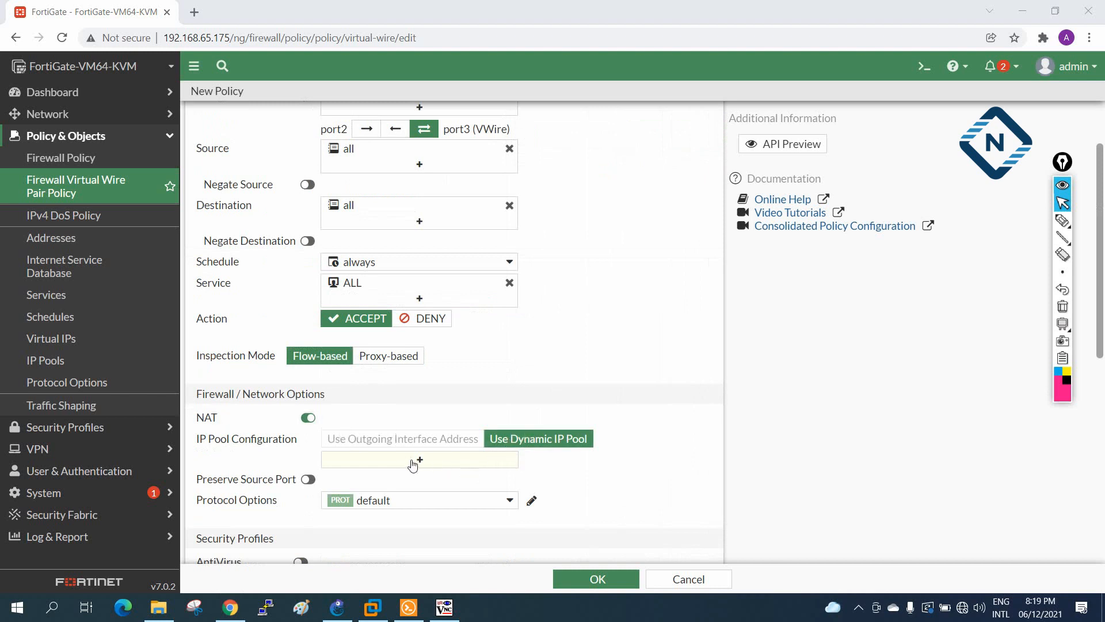
Disable NAT on the Vwire policy, review its settings and save the policy
double_click(418, 16)
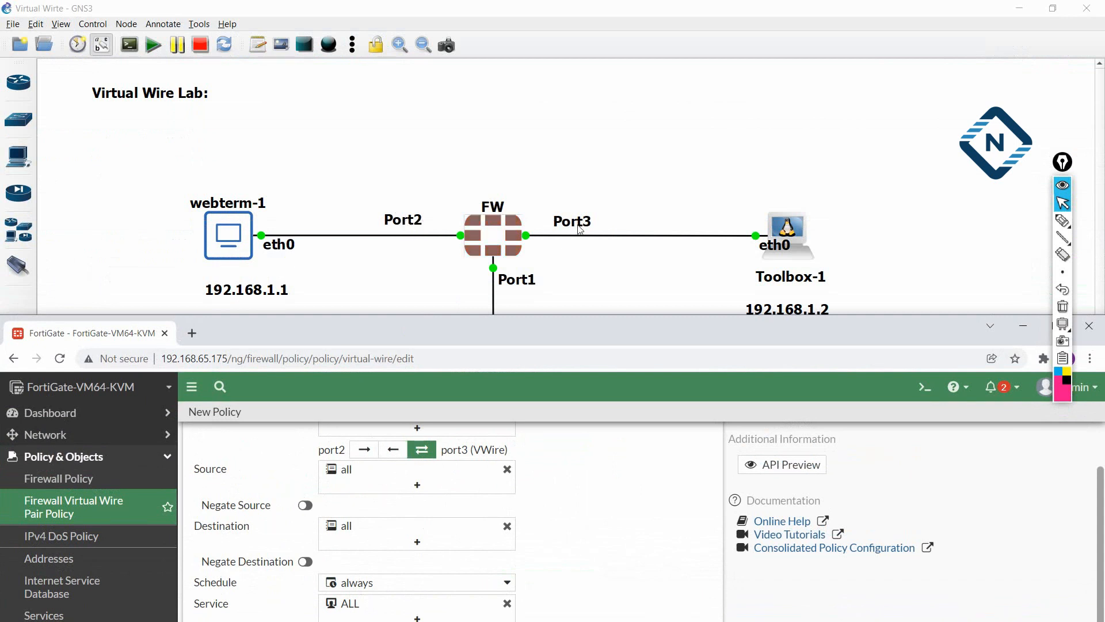
double_click(479, 329)
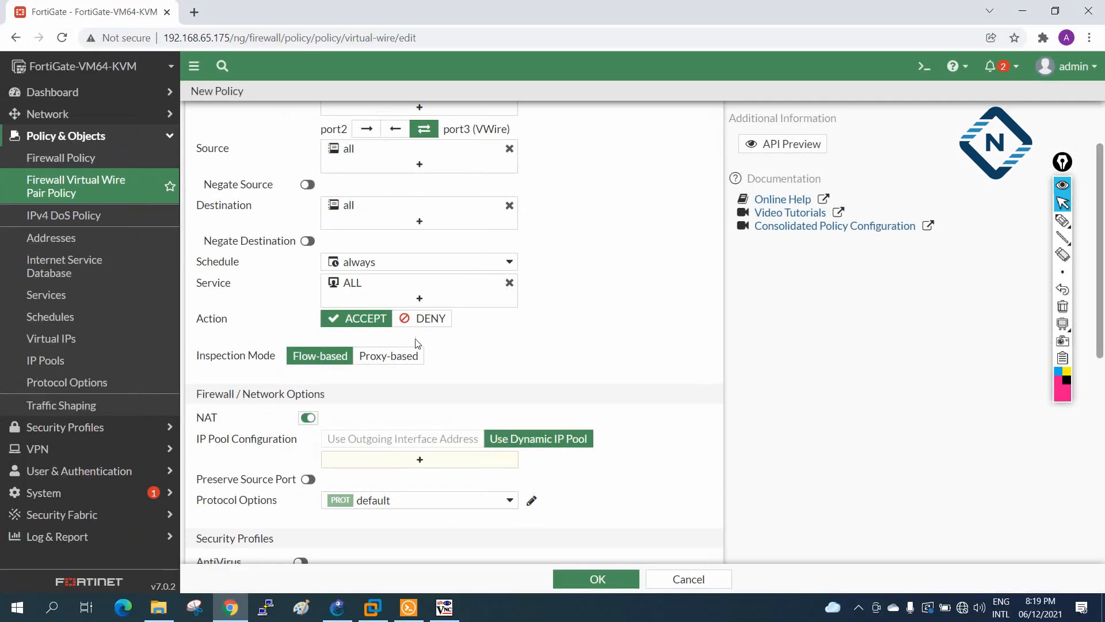
left_click(308, 418)
scroll(445, 433, "down", 5)
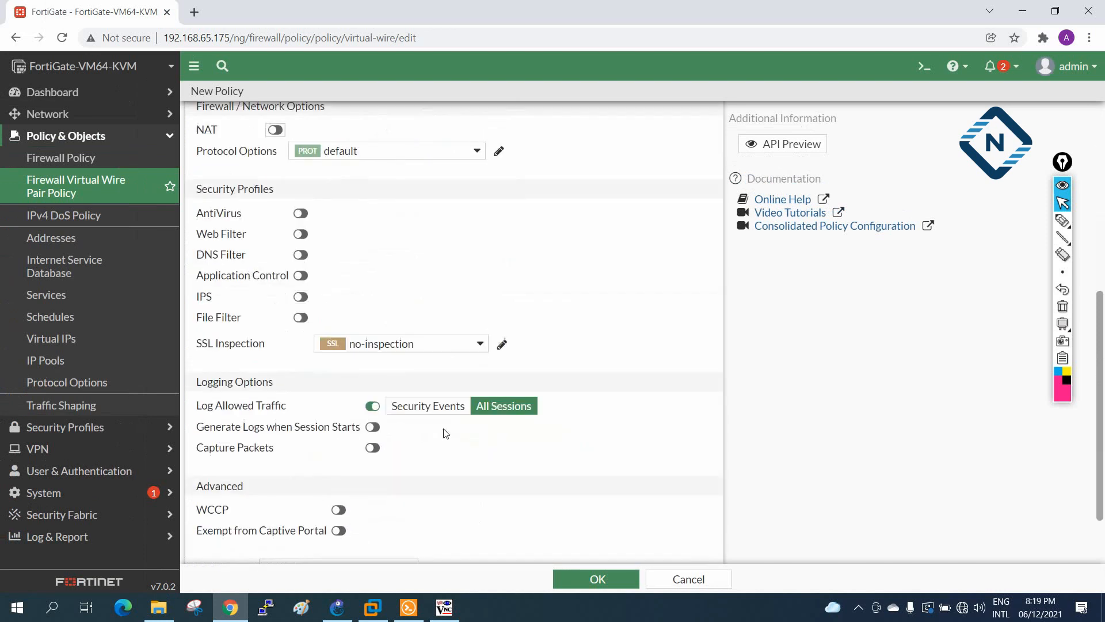
scroll(445, 433, "down", 2)
scroll(445, 432, "up", 10)
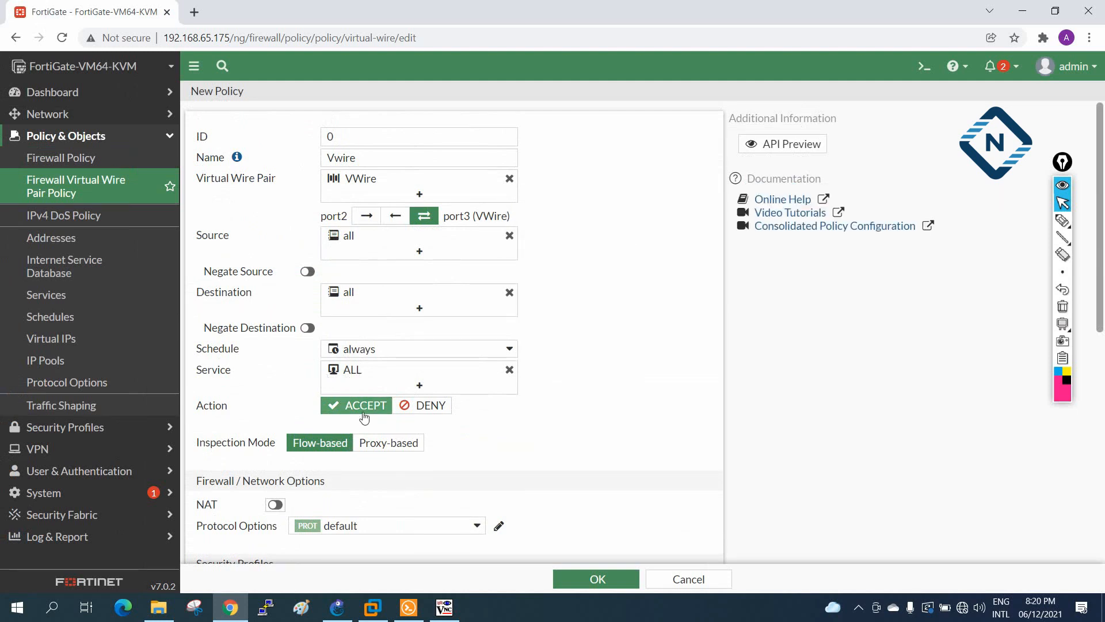
scroll(364, 417, "down", 1)
scroll(321, 385, "down", 1)
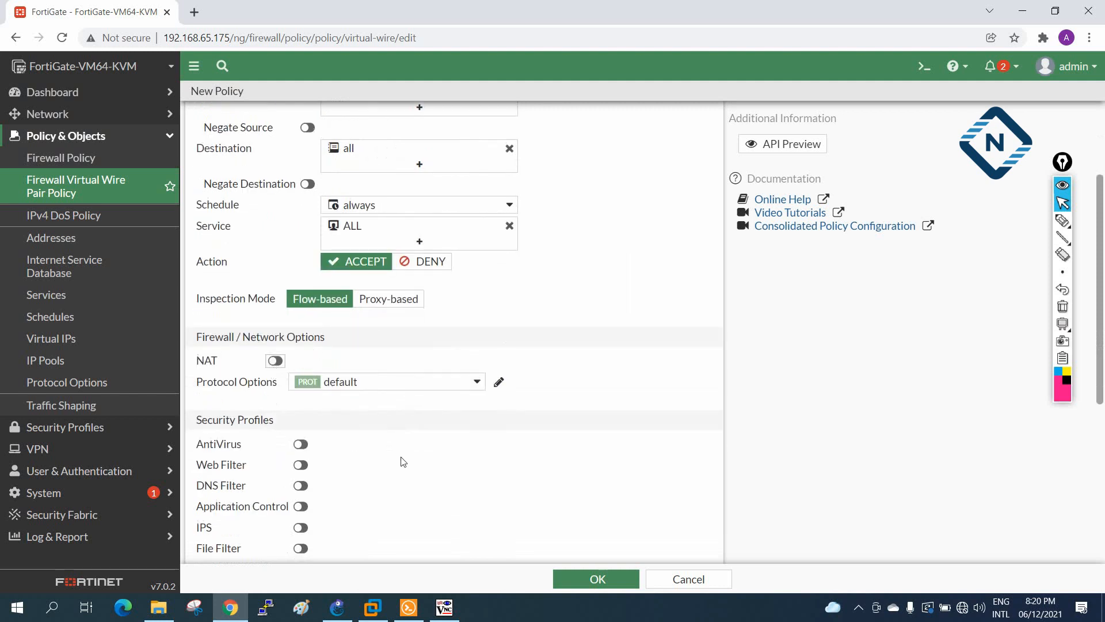
scroll(397, 455, "down", 5)
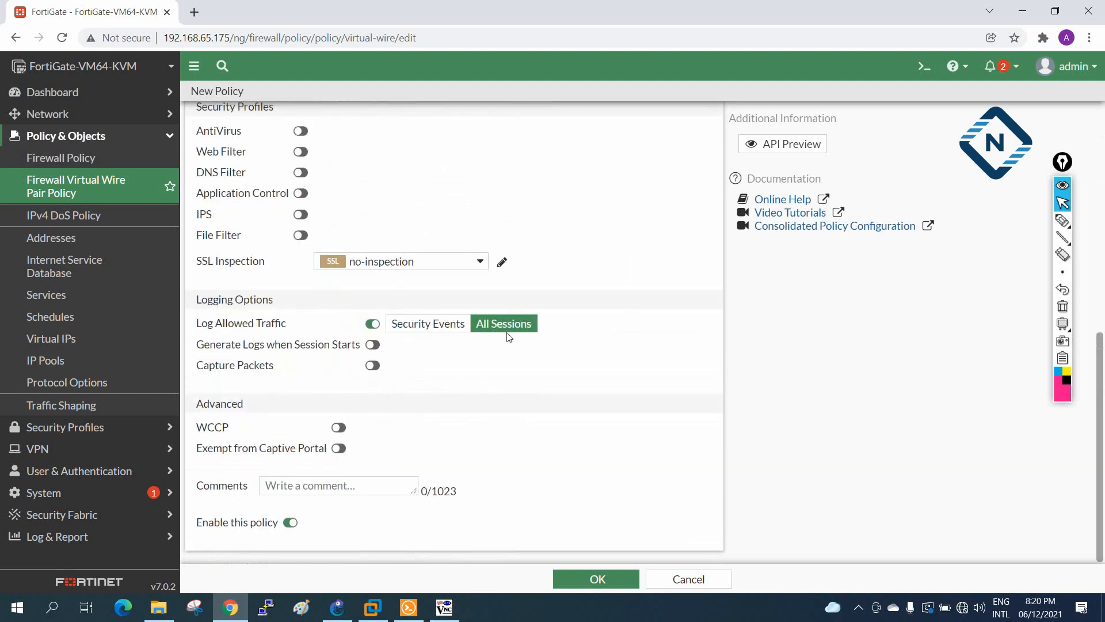
left_click(565, 579)
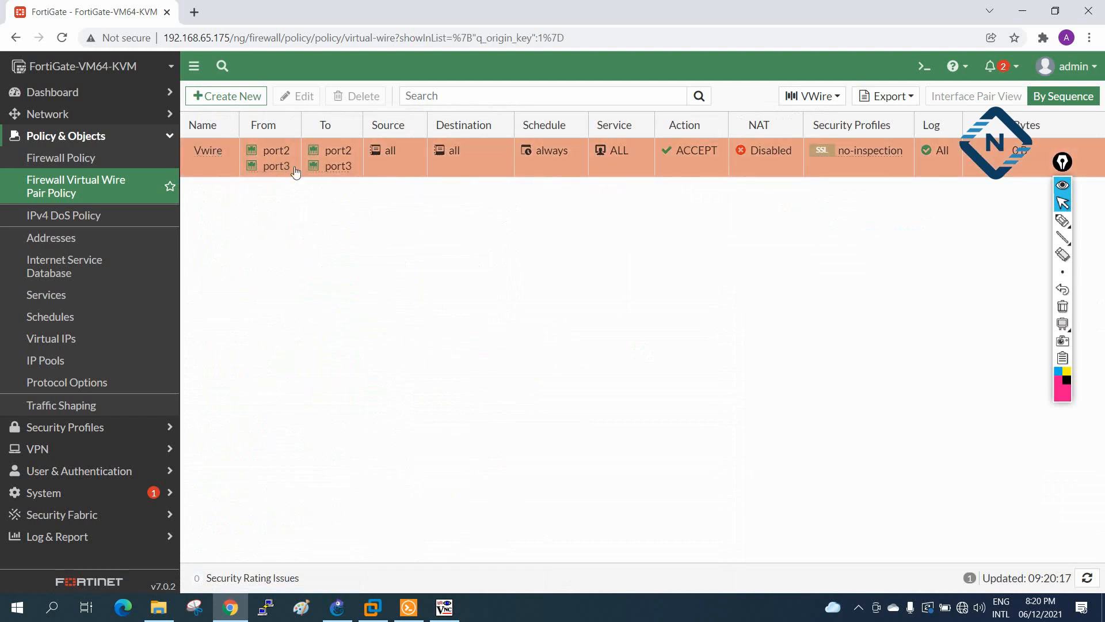
Examine the implicit rule on the Firewall Policy page, then return to the Firewall Virtual Wire Pair Policy page
left_click(55, 158)
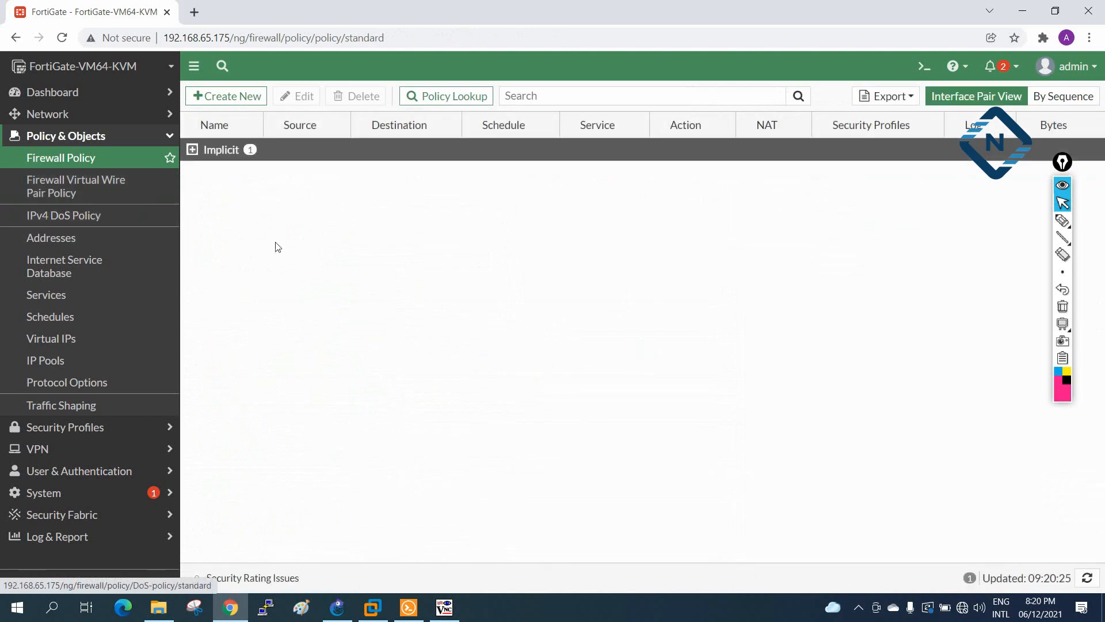
left_click(192, 150)
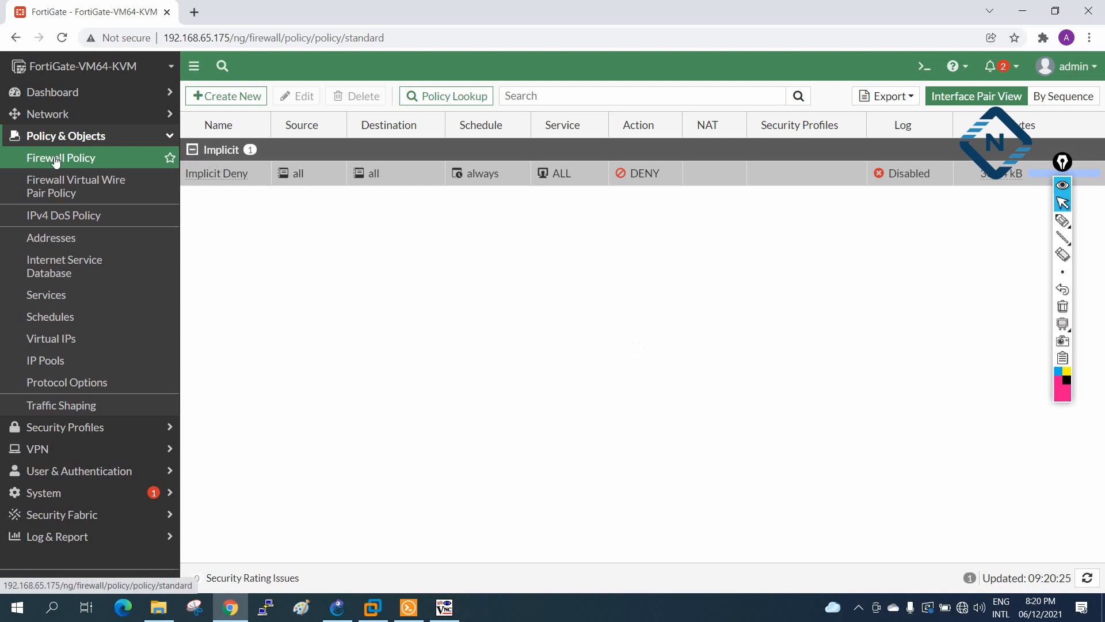
left_click(69, 190)
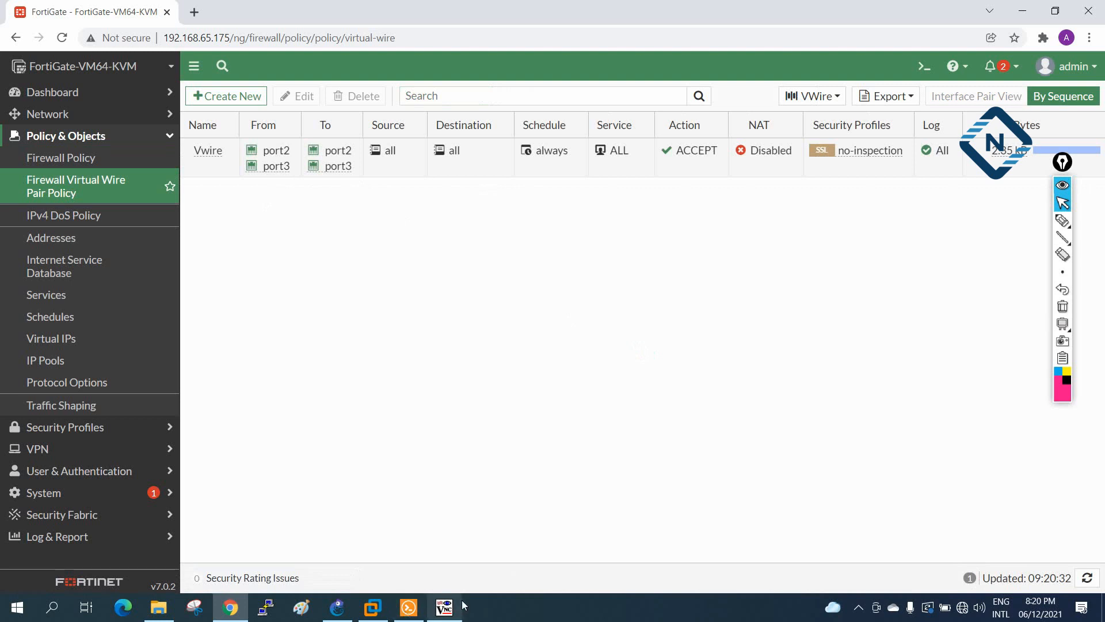
Switch to the TightVNC Viewer, retry loading 192.168.1.2 in webterm-1's Firefox, reload the page and read its service descriptions
mouse_move(1016, 159)
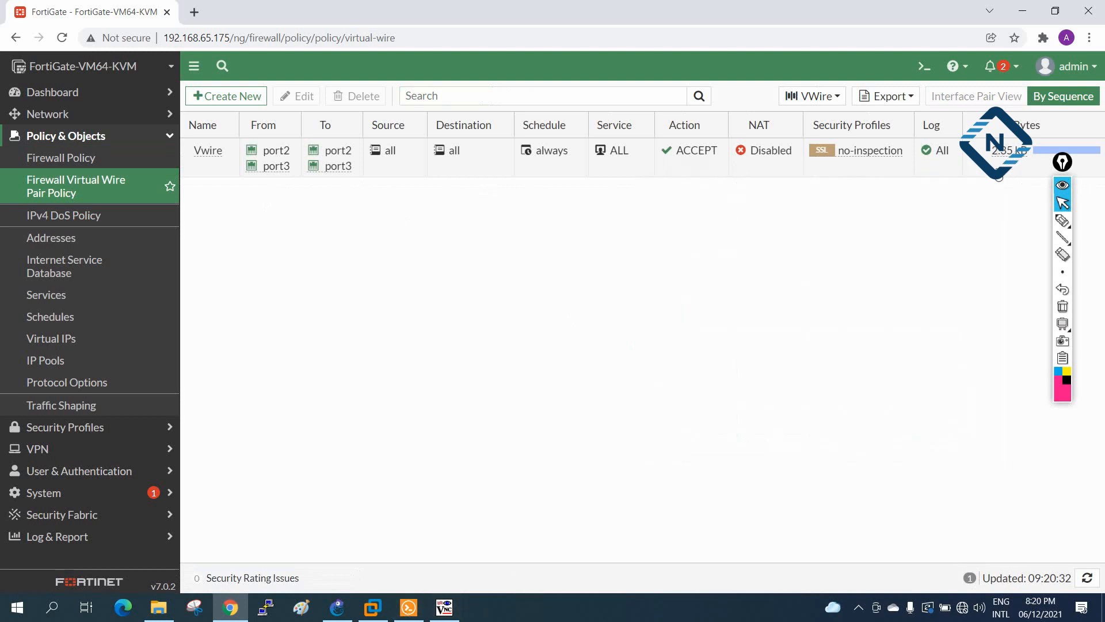
left_click(426, 613)
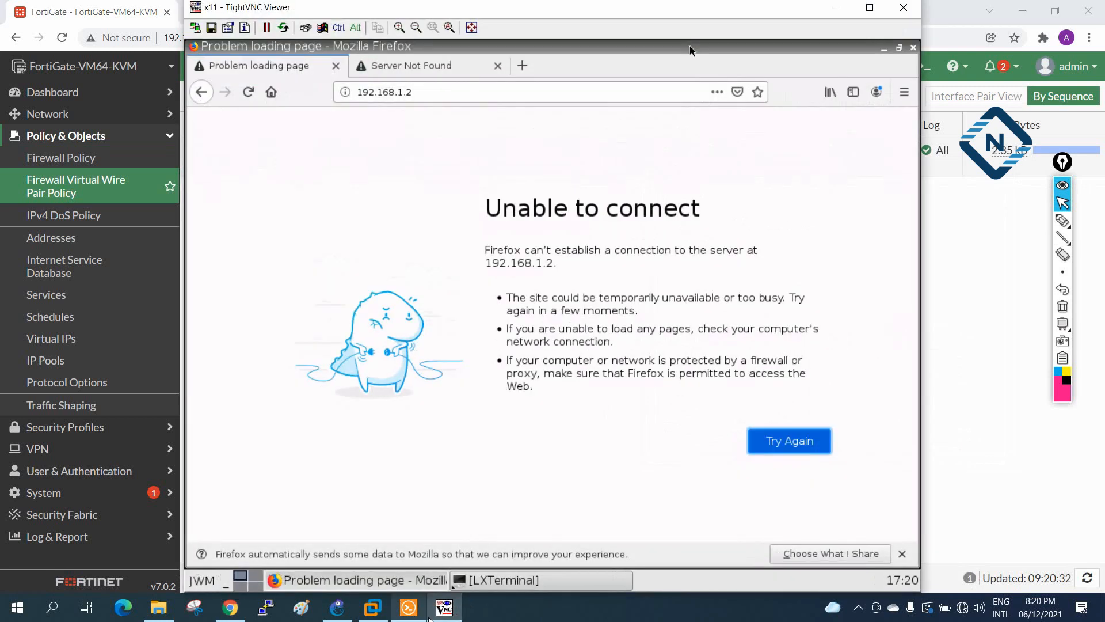
left_click(773, 440)
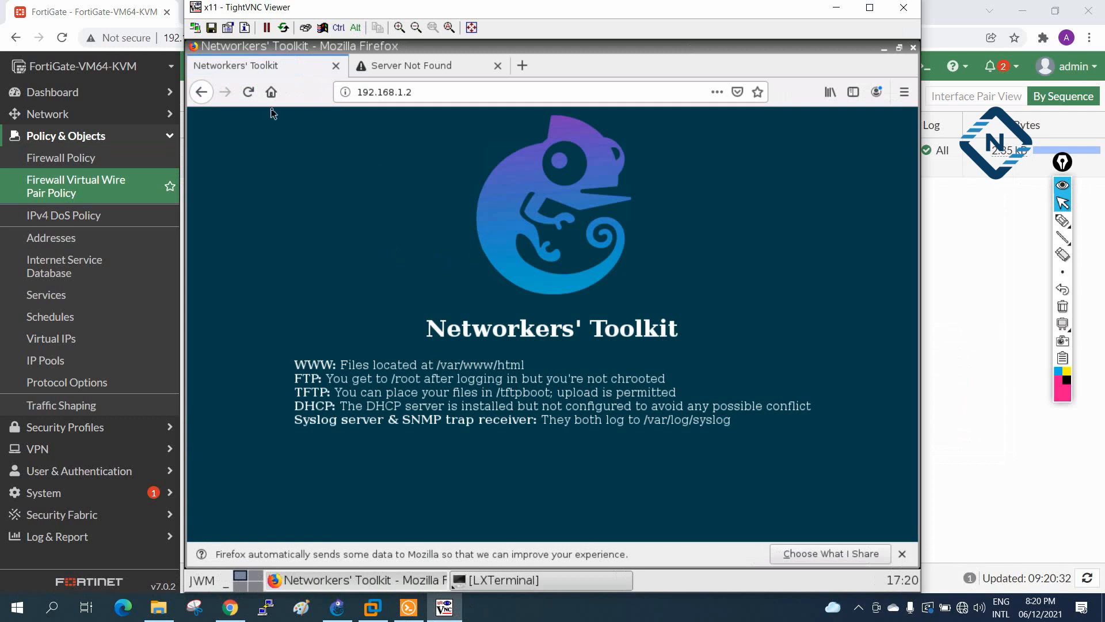
left_click(248, 92)
left_click_drag(426, 327, 452, 323)
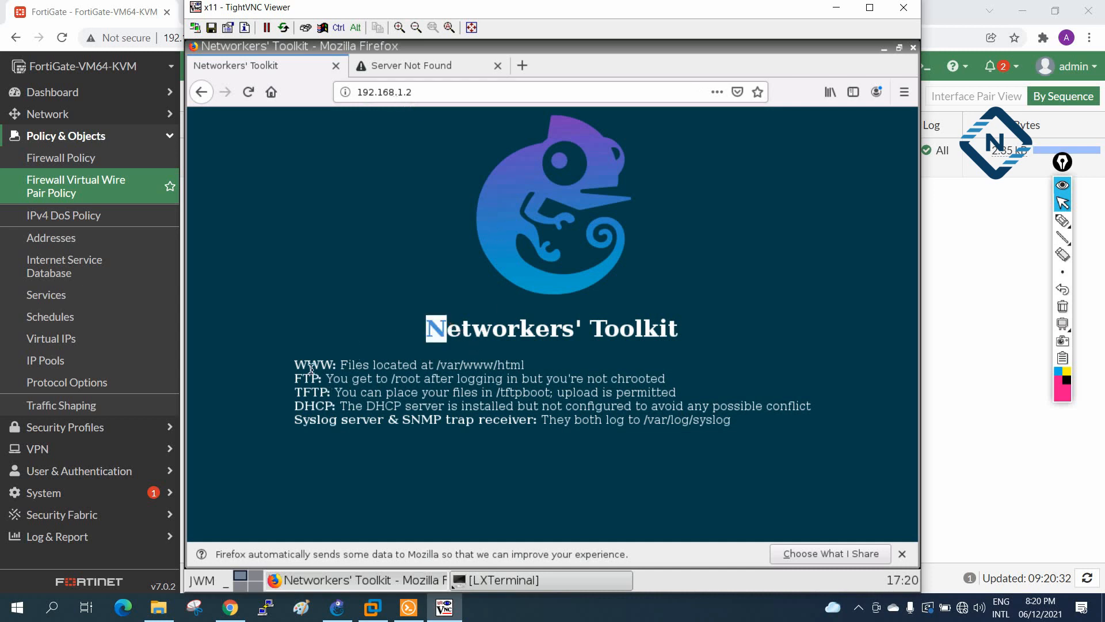
left_click_drag(299, 361, 541, 368)
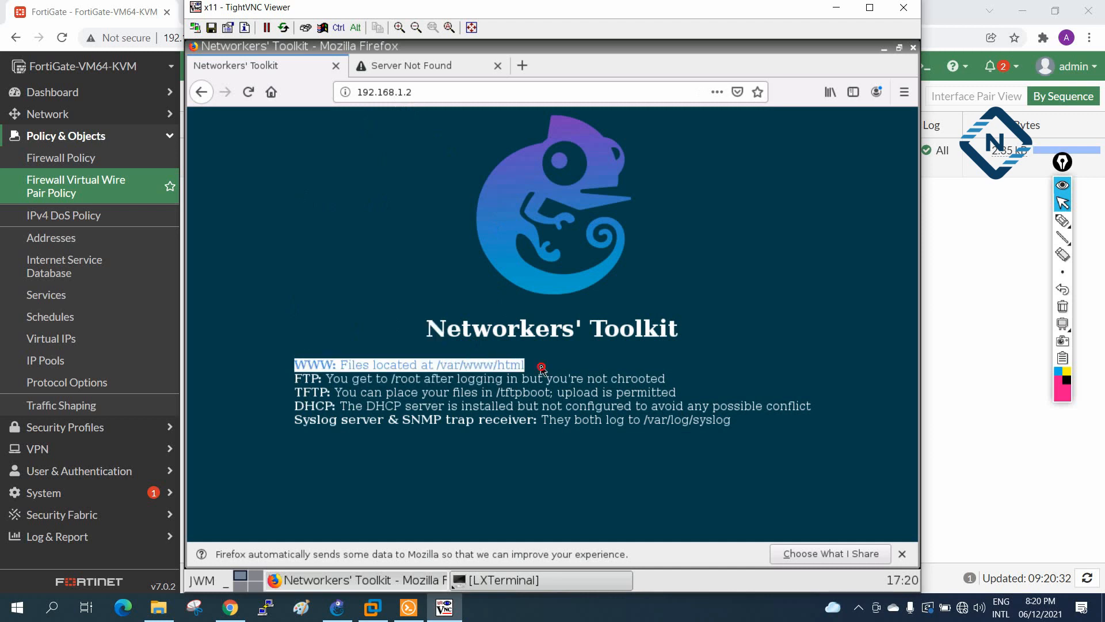
left_click_drag(288, 412, 327, 421)
left_click_drag(294, 421, 686, 409)
left_click(698, 427)
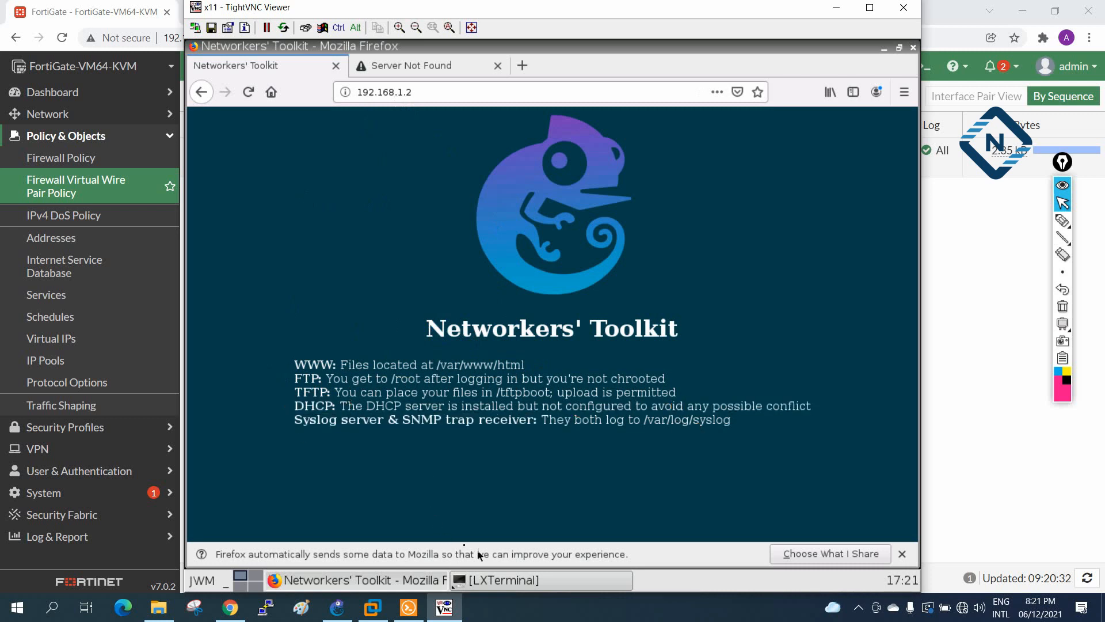
Review the ping history to 192.168.1.2 in webterm-1's LXTerminal, then minimize the terminal
left_click(518, 581)
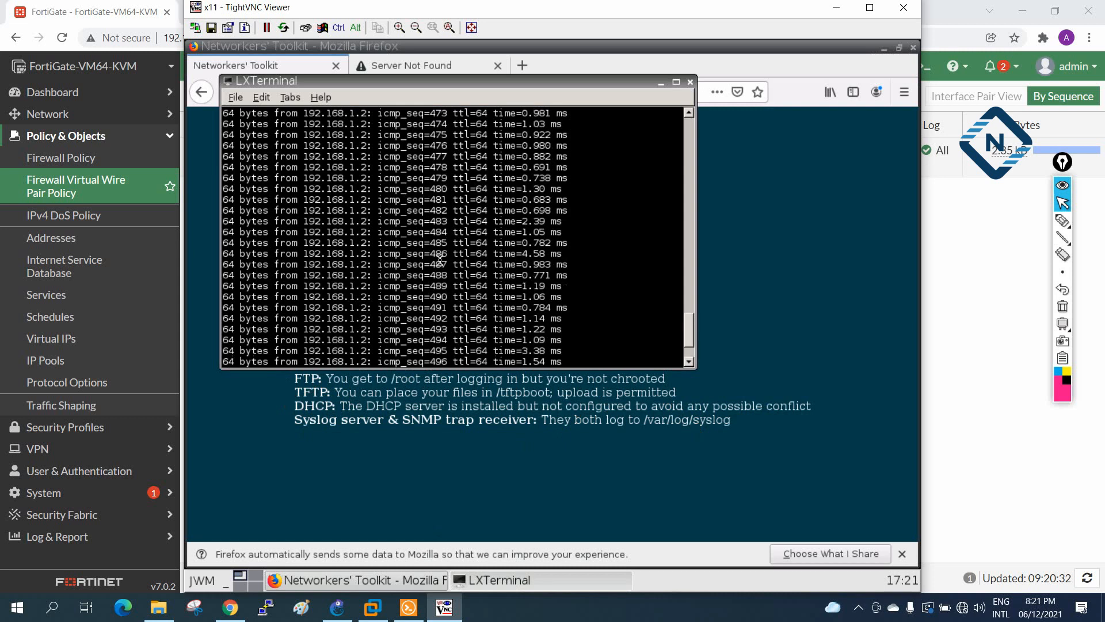
scroll(508, 257, "up", 10)
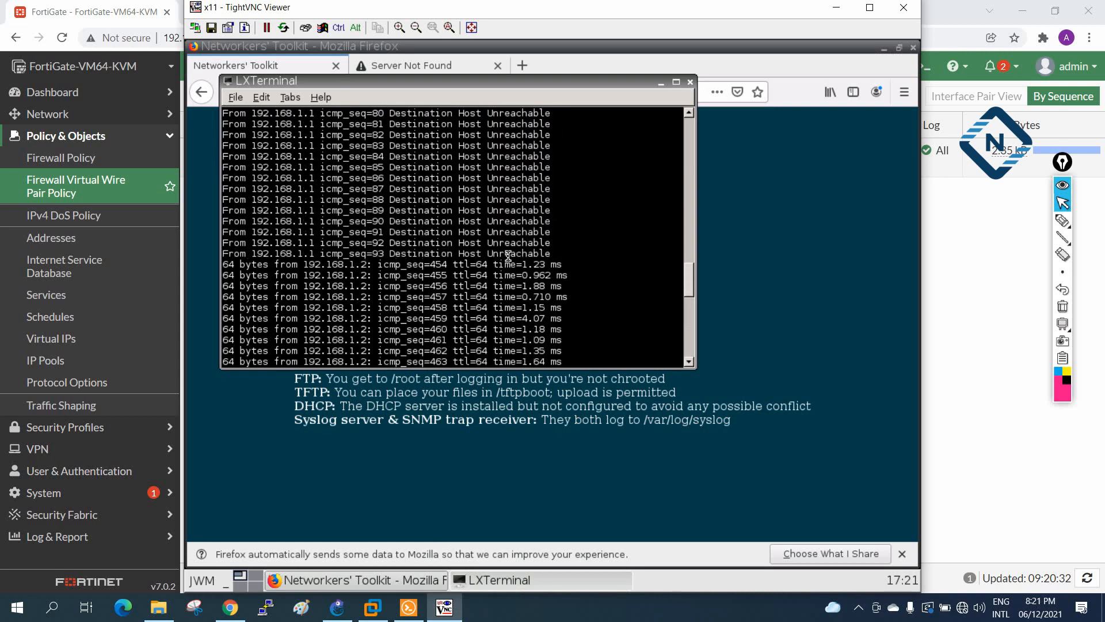
scroll(503, 204, "up", 1)
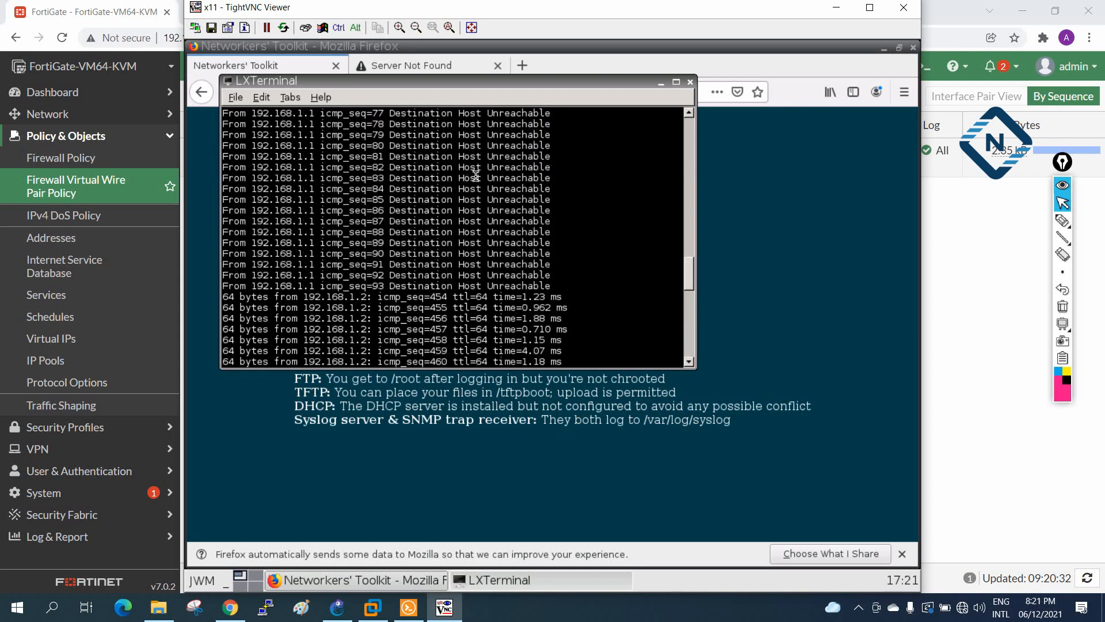
scroll(527, 225, "down", 4)
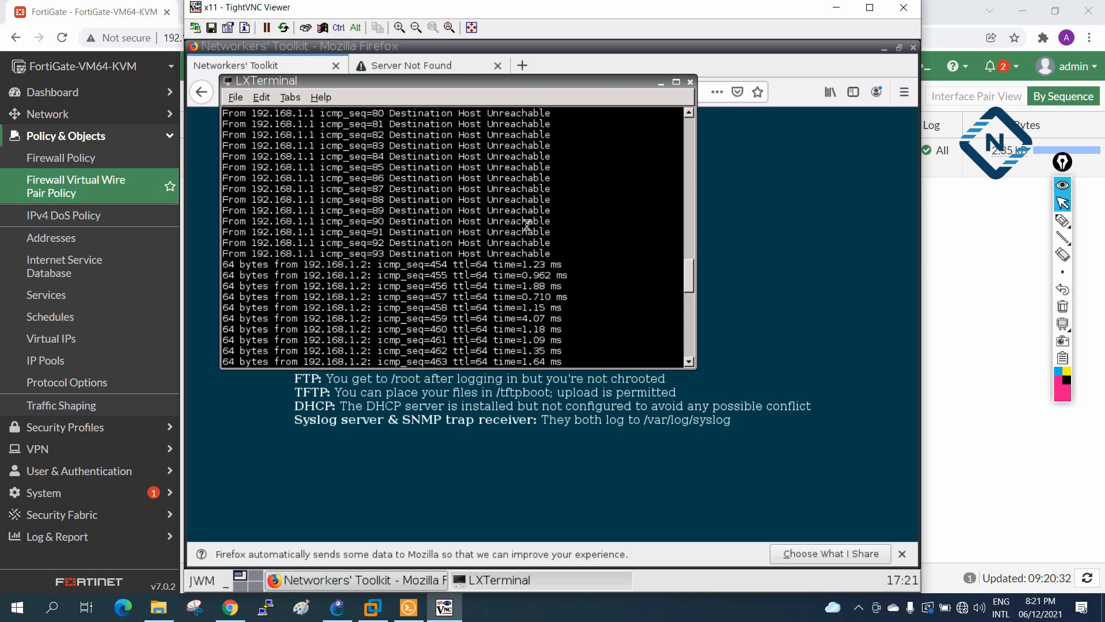
scroll(520, 238, "down", 8)
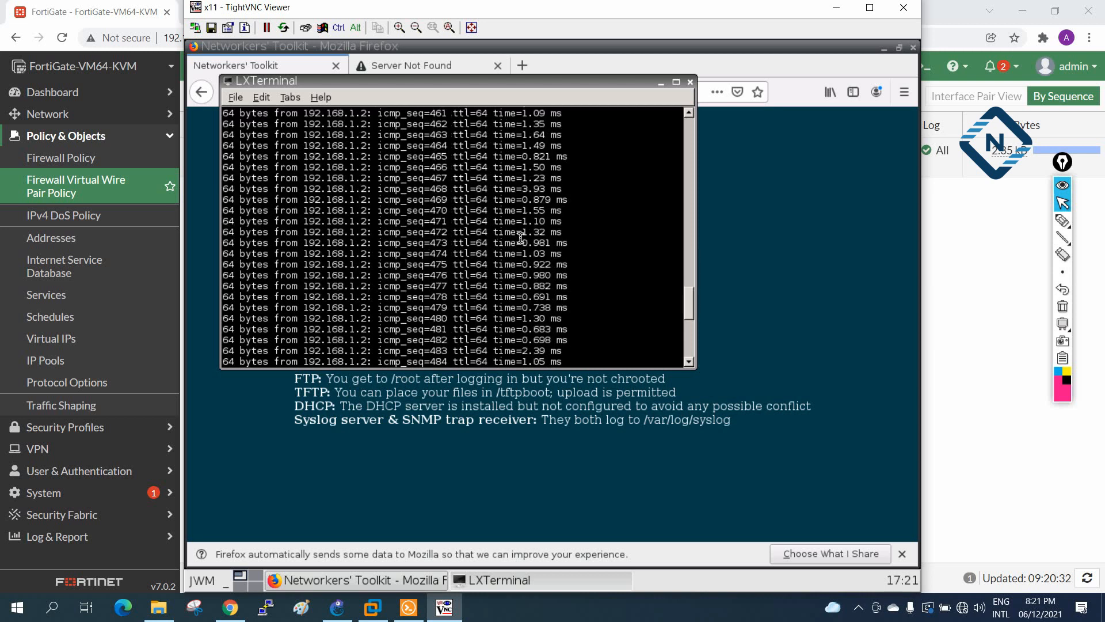
left_click(661, 82)
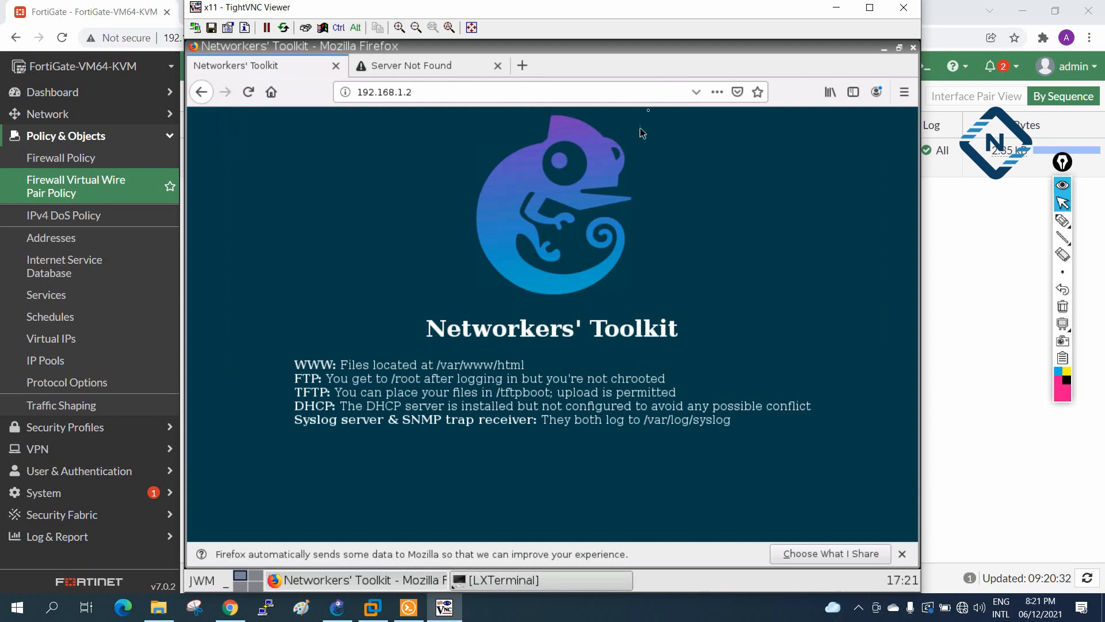
Minimize the FortiGate browser window and move the TightVNC window aside to examine the GNS3 topology between webterm-1 and Toolbox-1
left_click_drag(654, 18, 727, 230)
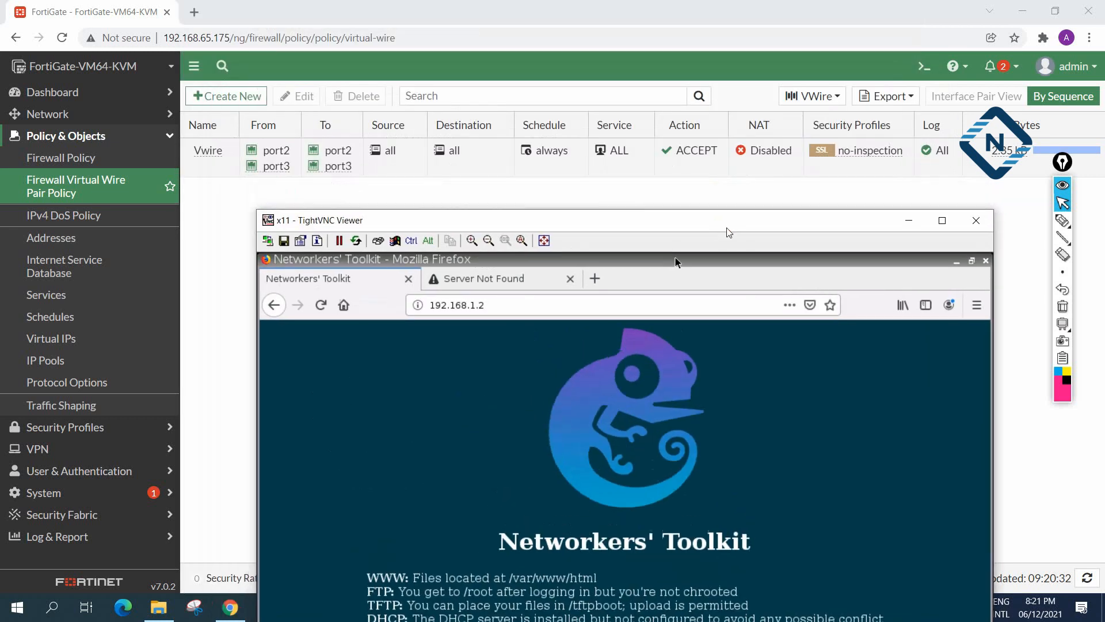
left_click(1022, 10)
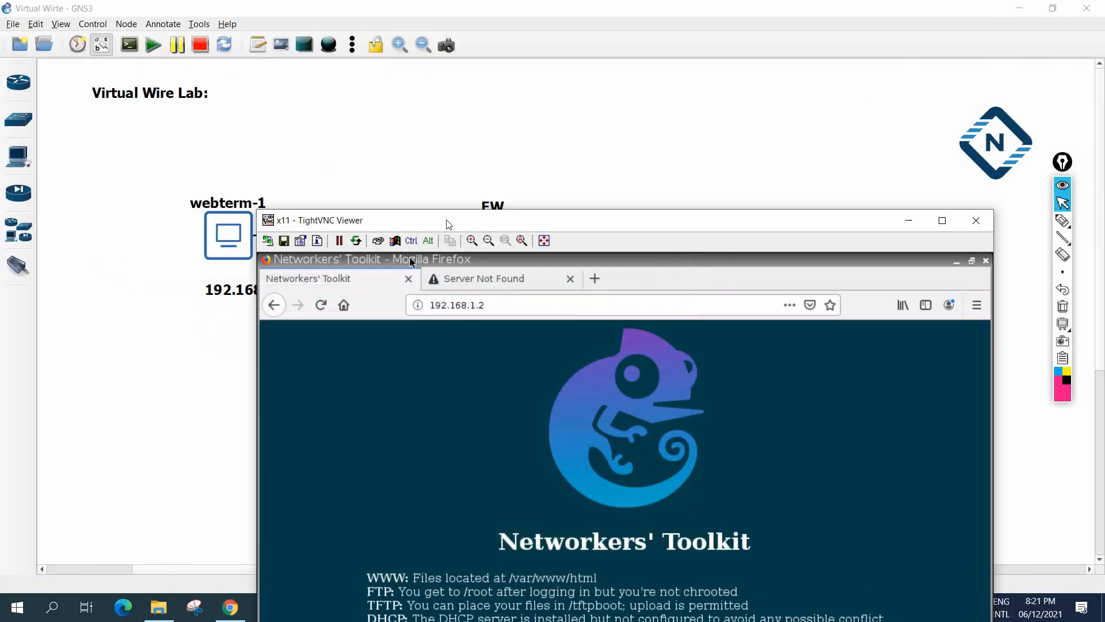
left_click_drag(446, 219, 413, 419)
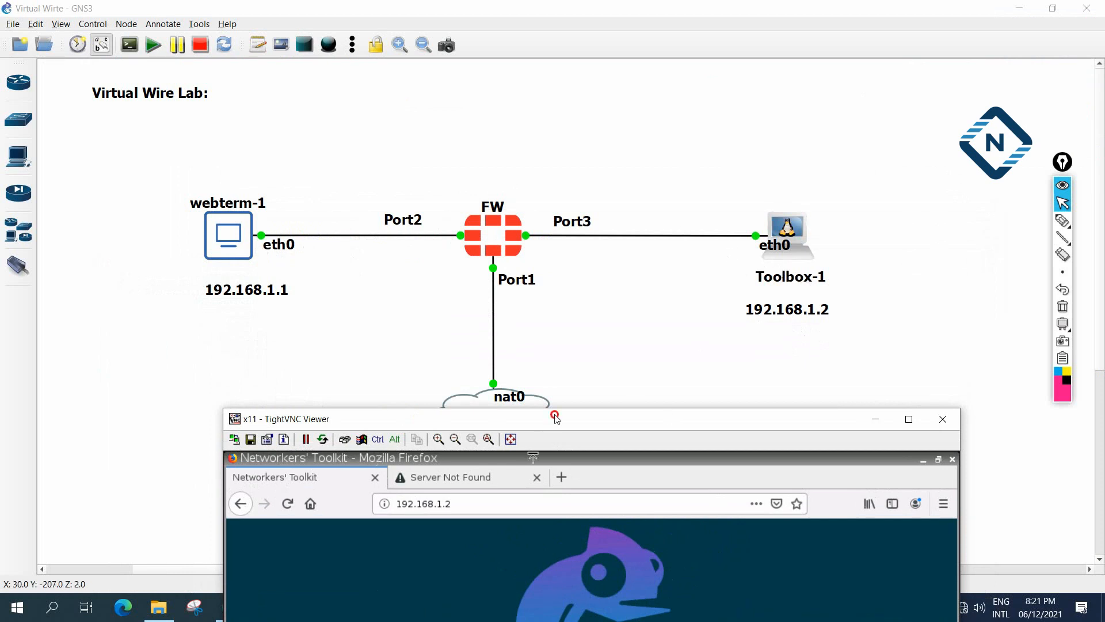
left_click_drag(554, 416, 544, 258)
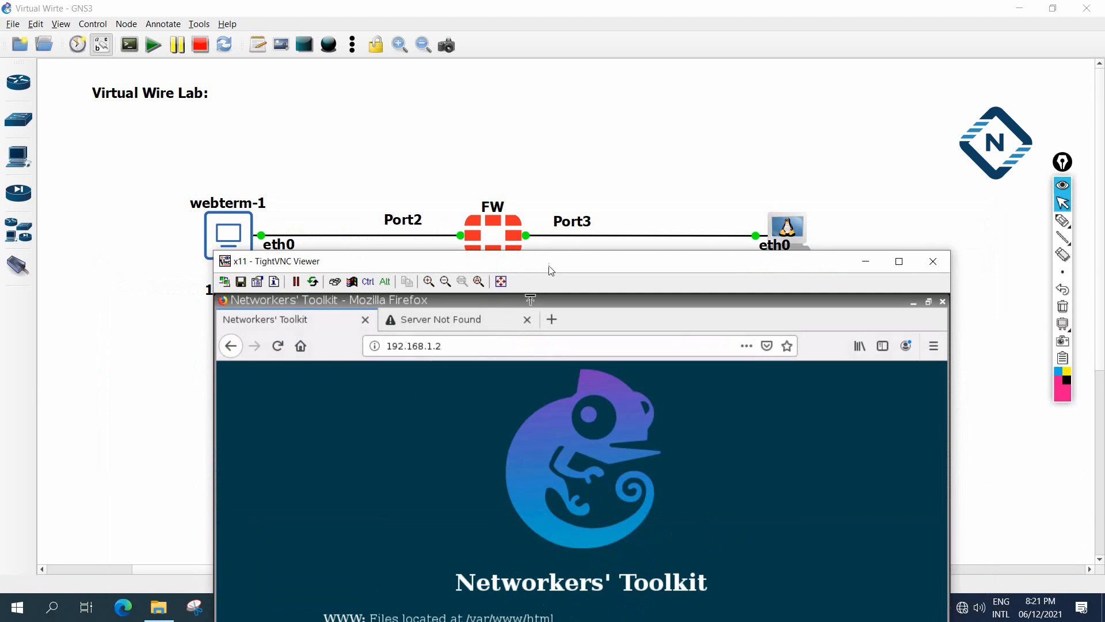
left_click_drag(548, 266, 557, 340)
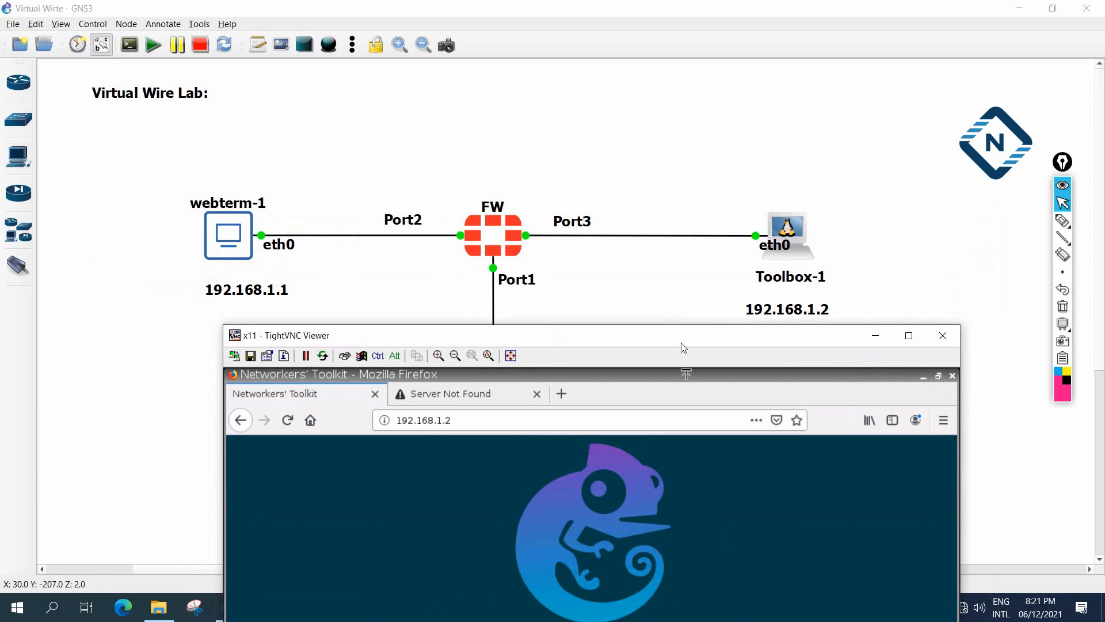
left_click_drag(677, 344, 572, 101)
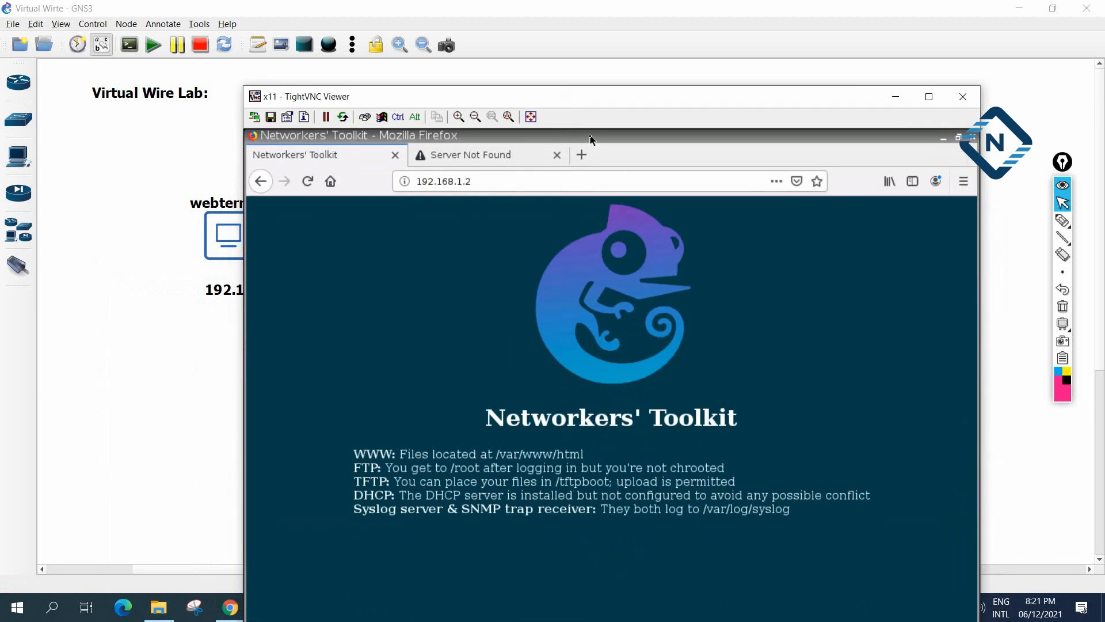
Maximize the TightVNC Viewer, check the ping output in LXTerminal again and minimize the viewer
double_click(600, 101)
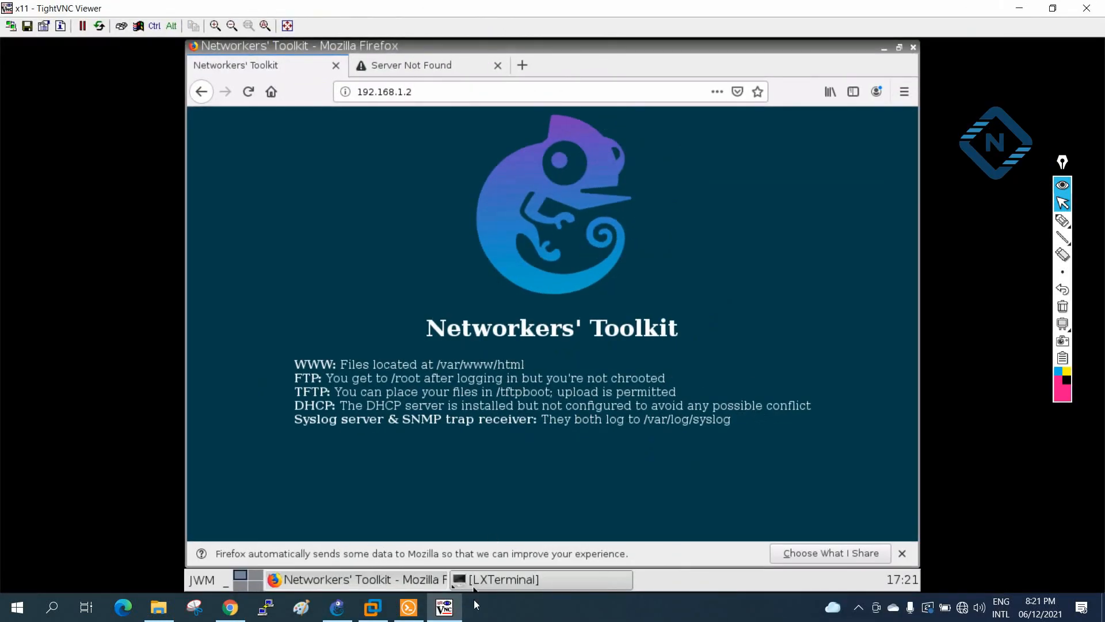
left_click(475, 582)
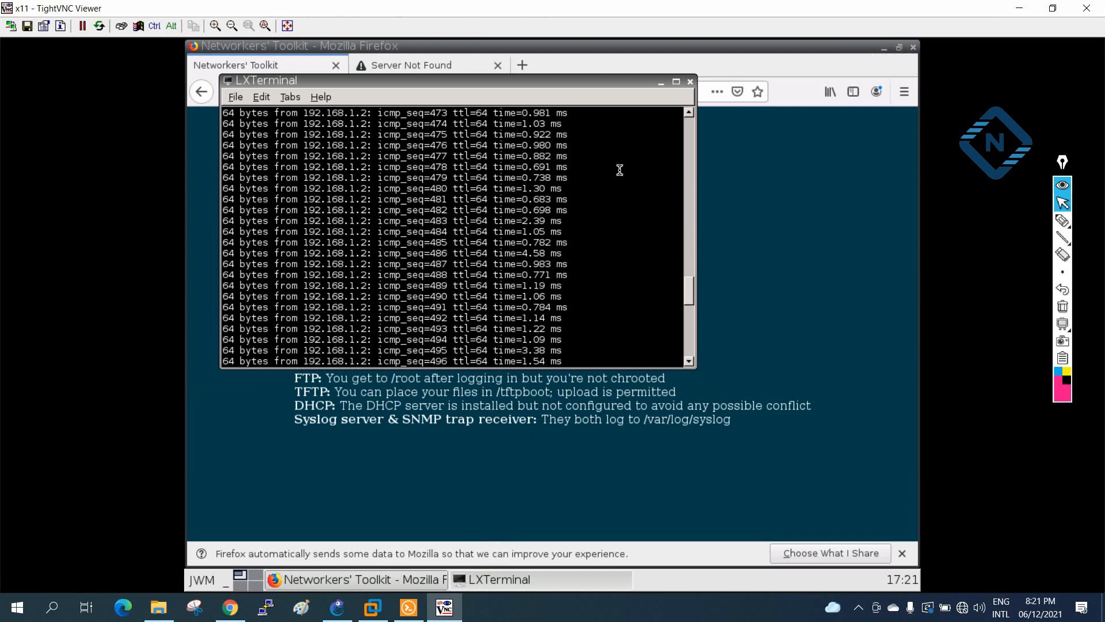
left_click(1019, 8)
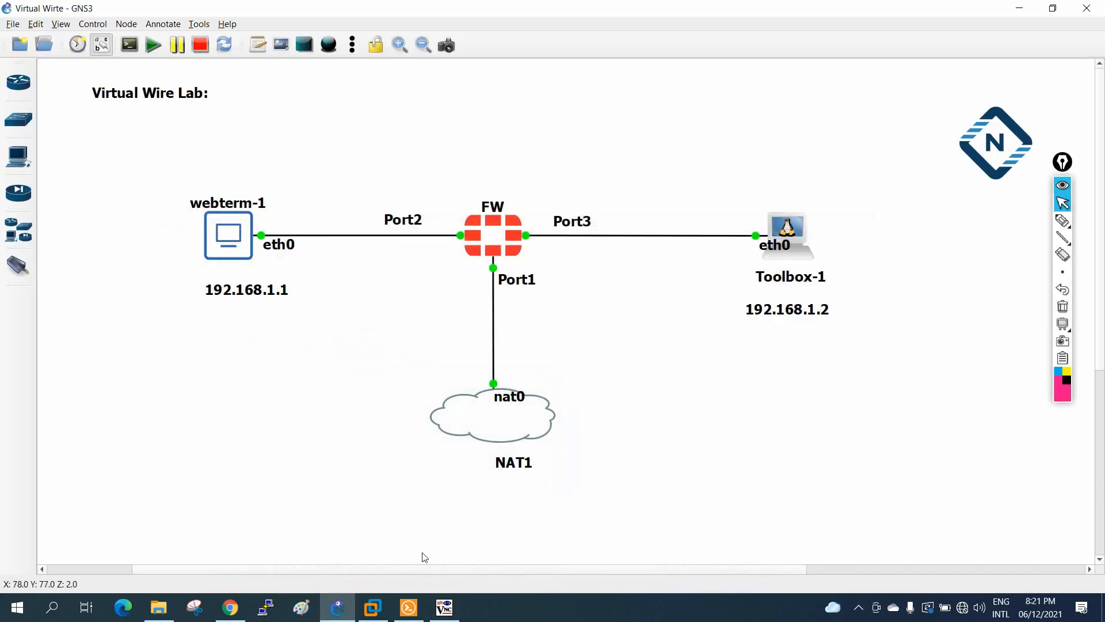
Switch back to the FortiGate web interface in Chrome and check the Status, FortiView Sources and FortiView Destinations dashboards
left_click(230, 607)
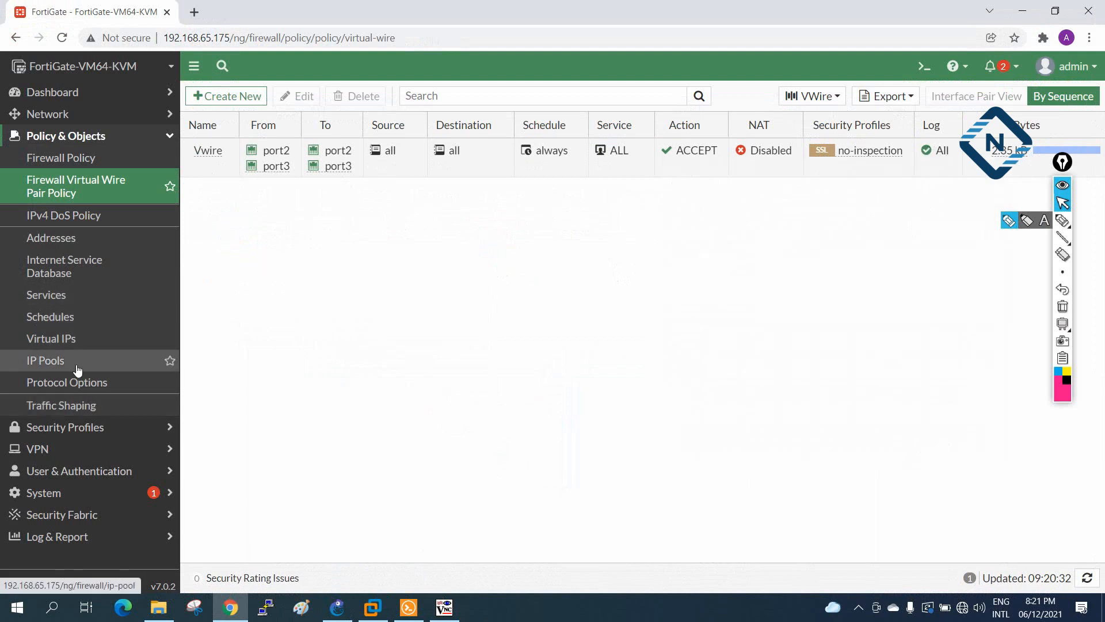
left_click(44, 95)
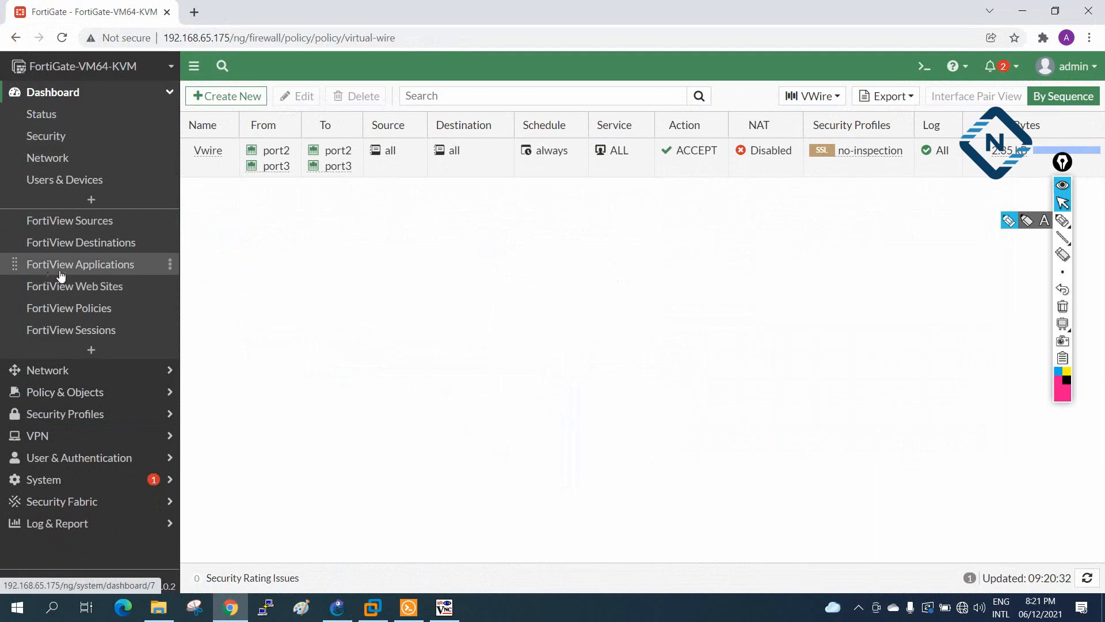
left_click(45, 115)
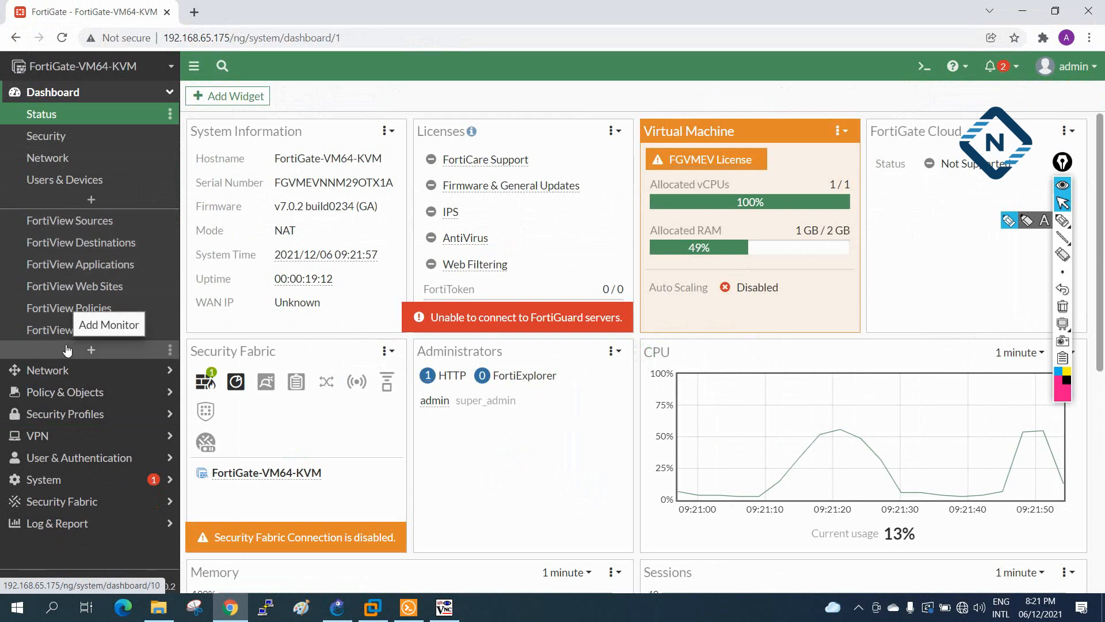
left_click(81, 231)
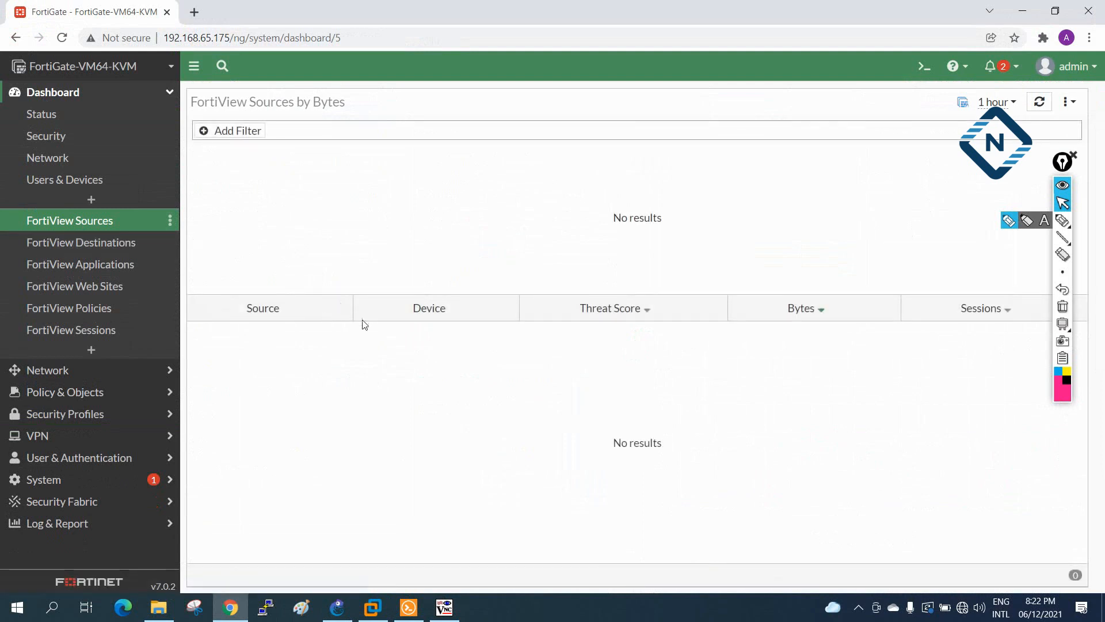
left_click(81, 244)
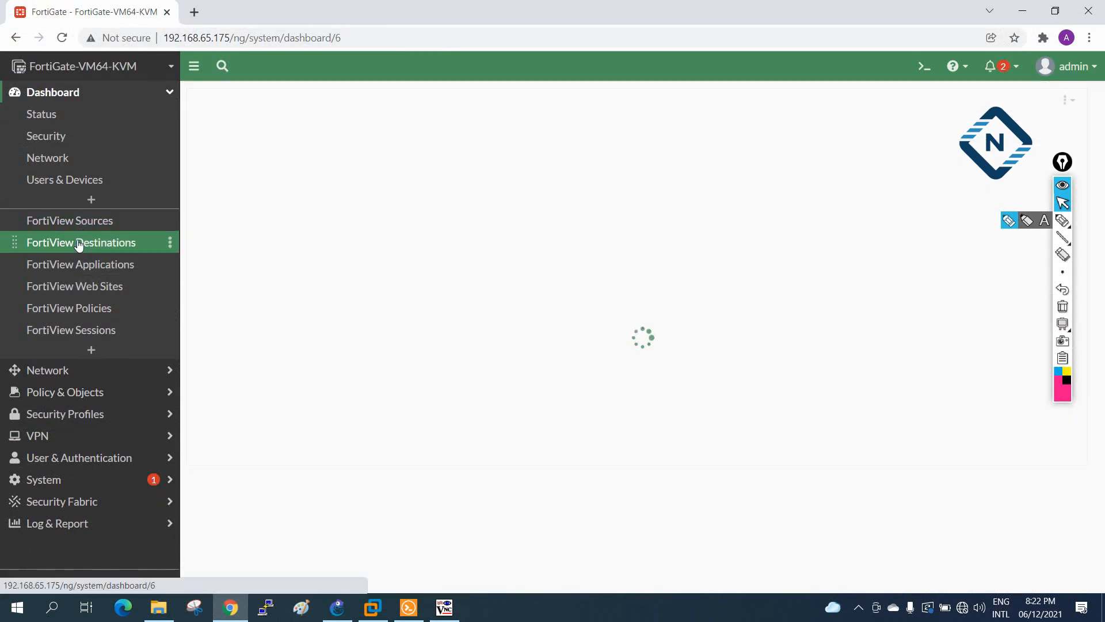
Examine the session from 192.168.1.1 to 192.168.1.2 across all columns in FortiView Sessions, moving the annotation toolbar off the table
left_click(71, 334)
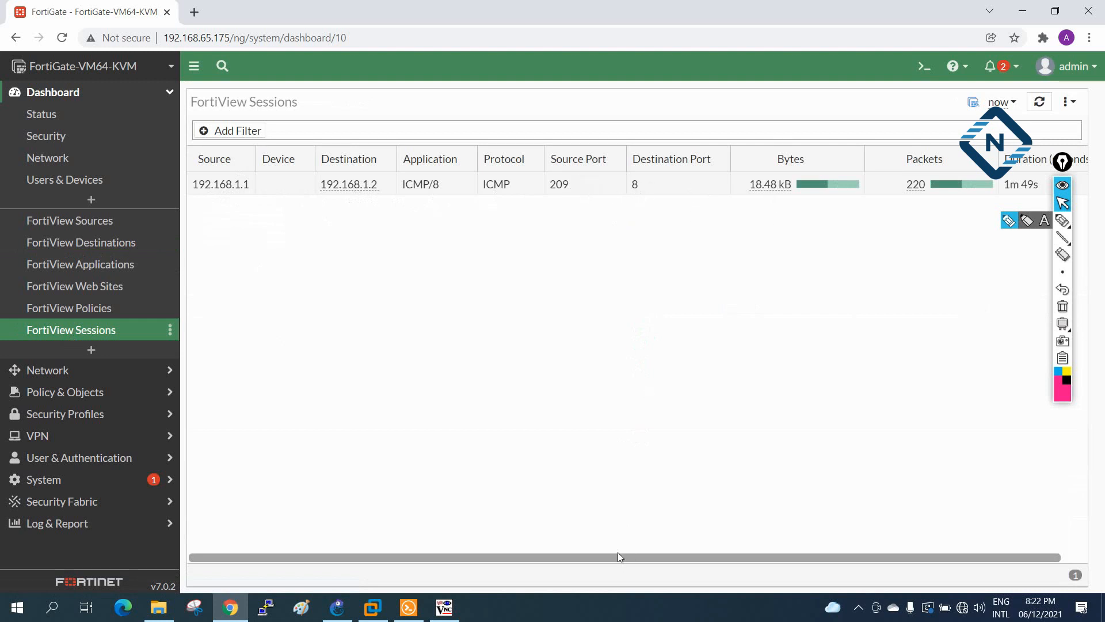
left_click_drag(617, 552, 642, 551)
mouse_move(760, 190)
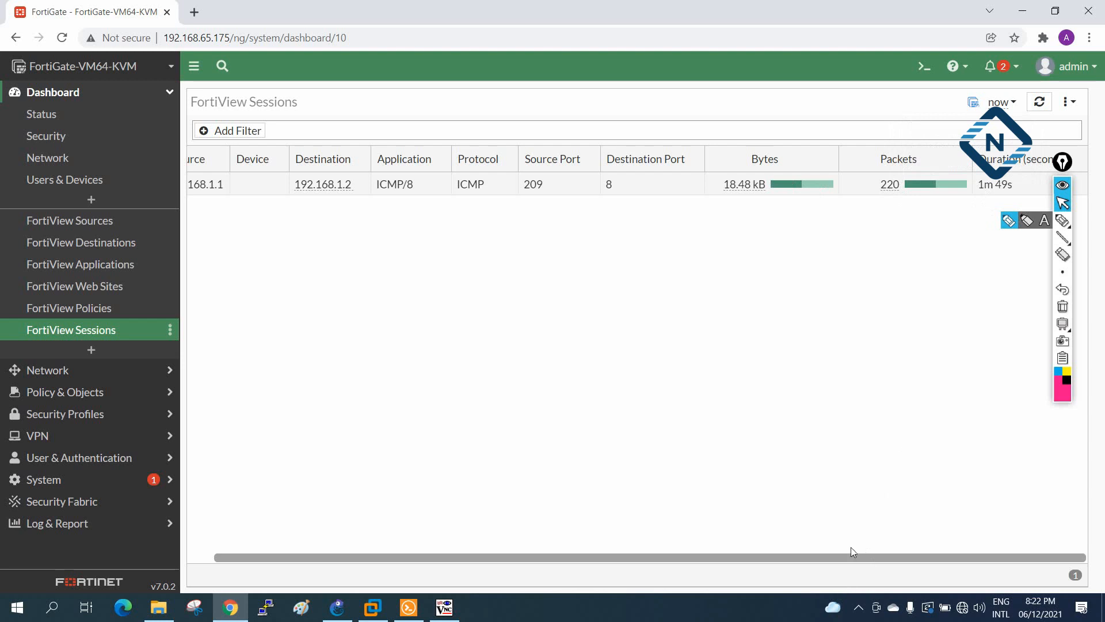
left_click_drag(1062, 161, 1067, 257)
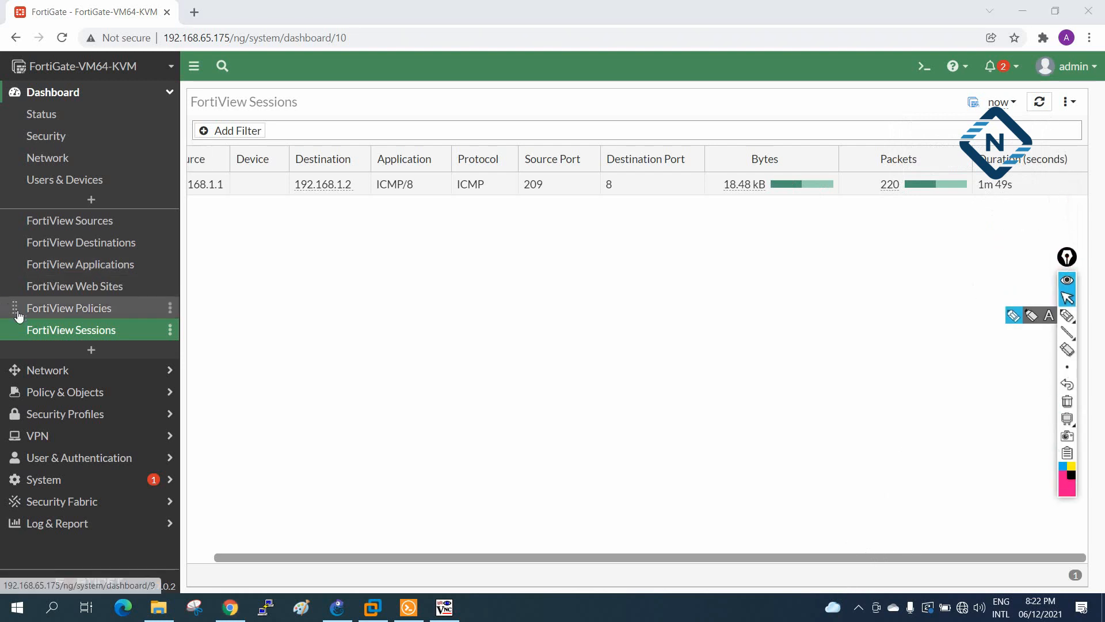
Examine the Forward, Local and Sniffer Traffic logs and the Events categories, then expand the Dashboard section again
left_click(27, 524)
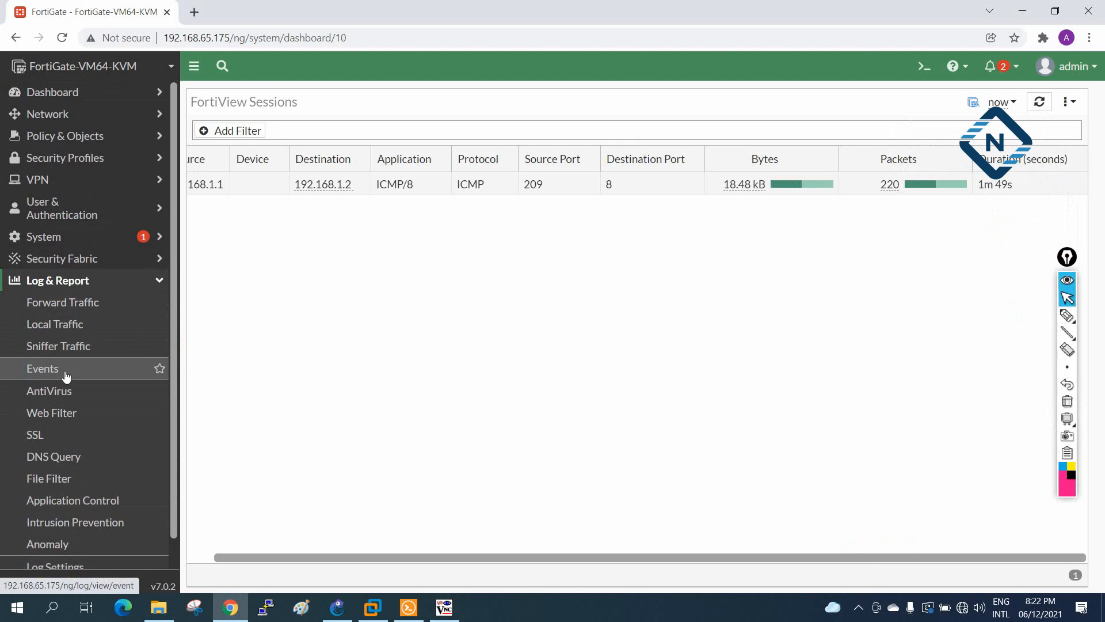
left_click(74, 310)
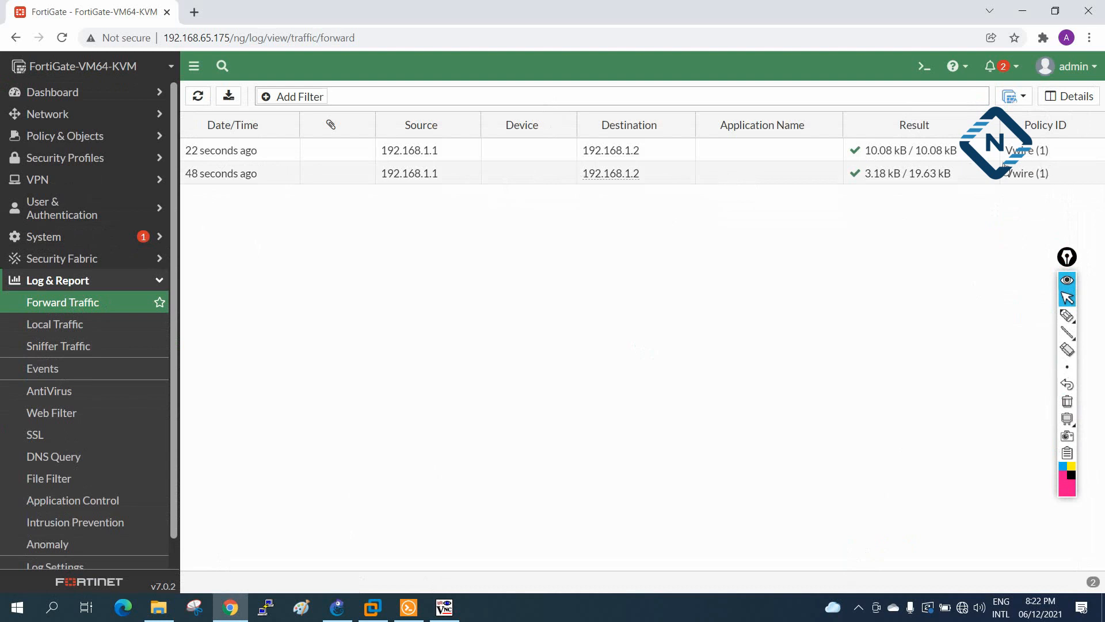
left_click(75, 327)
left_click(74, 344)
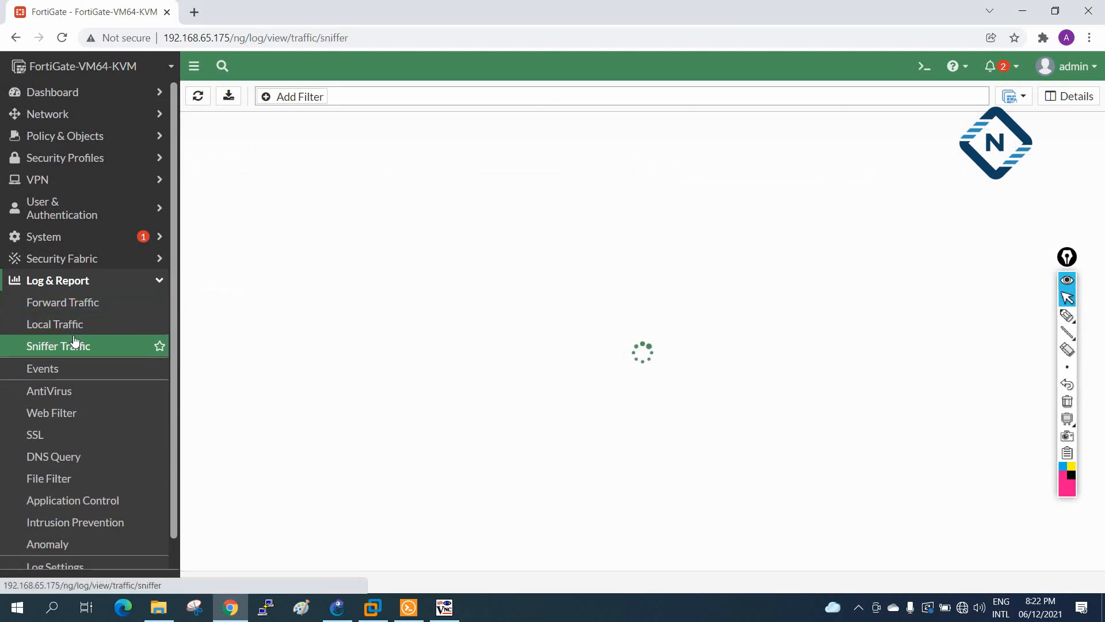
left_click(39, 369)
scroll(39, 467, "down", 1)
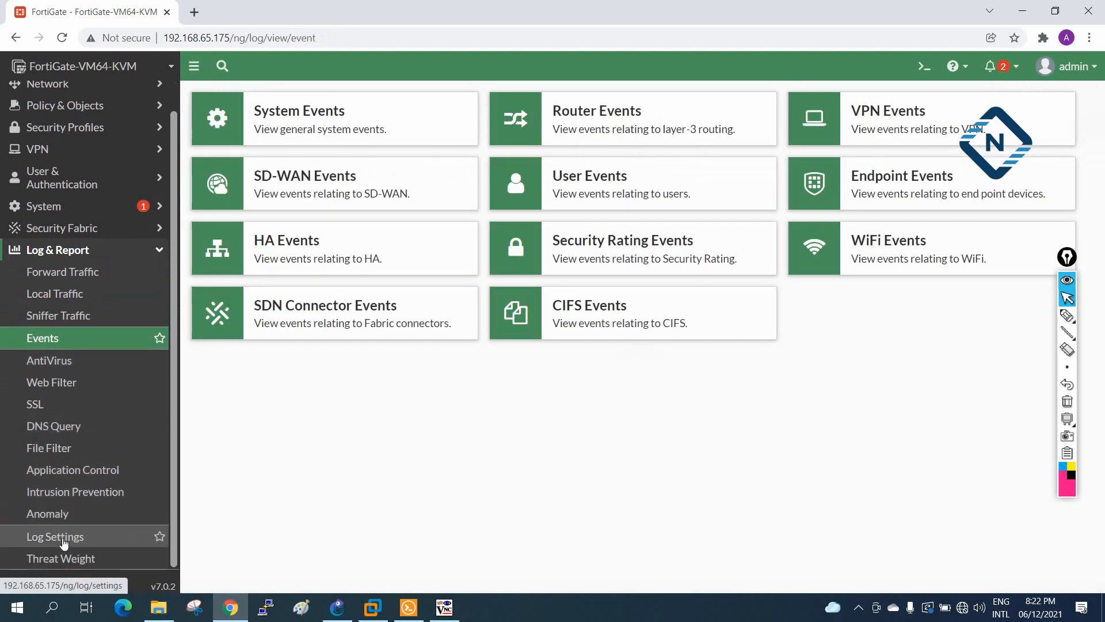
scroll(34, 521, "up", 1)
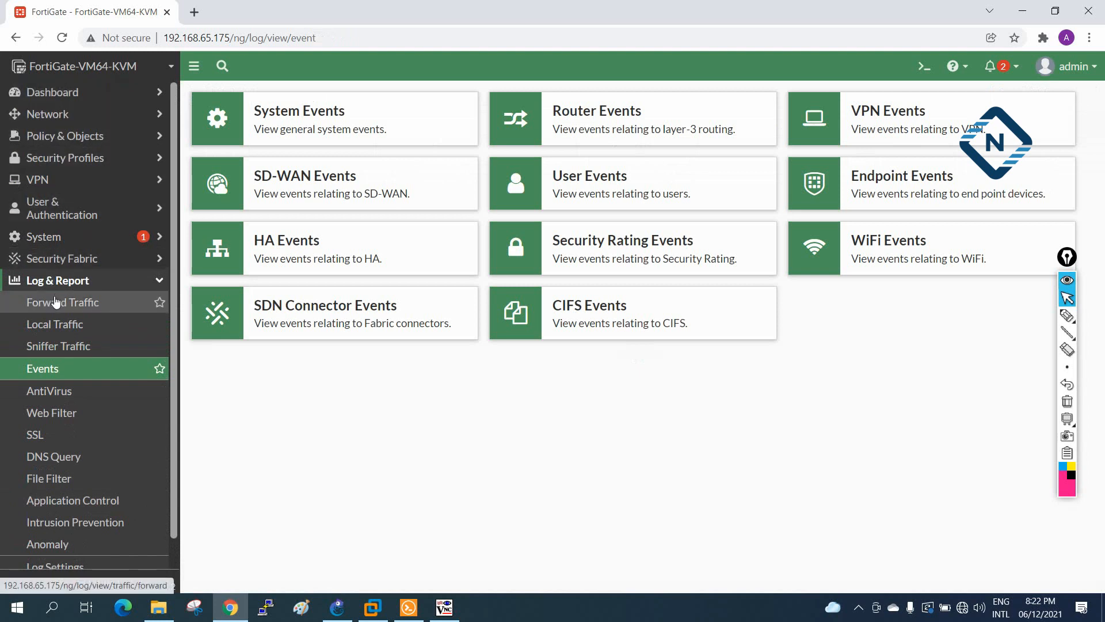
left_click(62, 92)
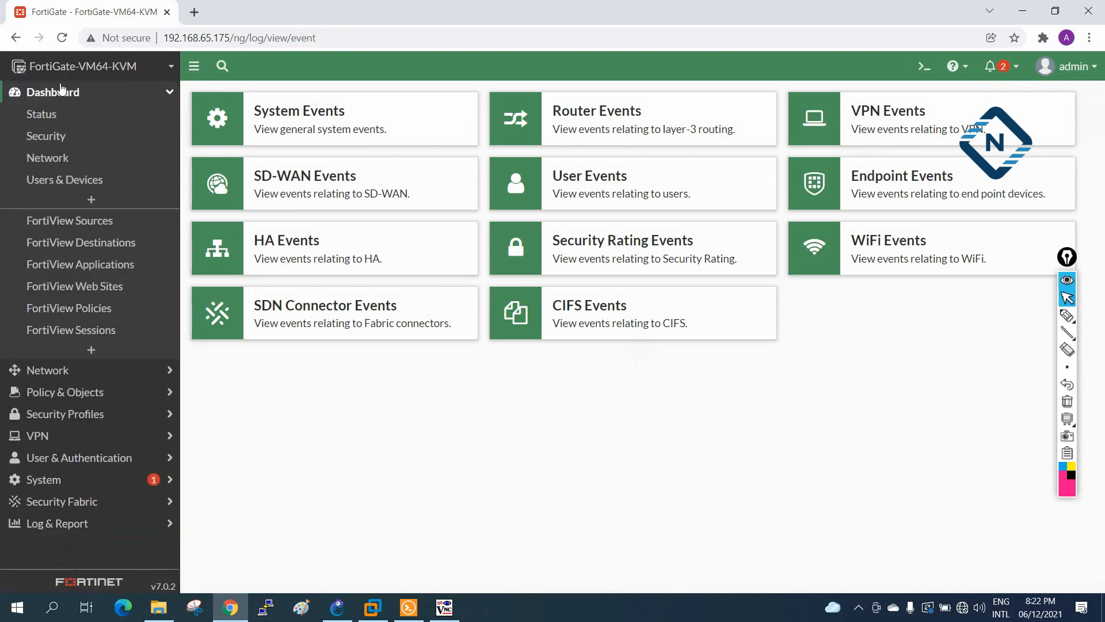
Check the FortiView Sources and FortiView Sessions dashboards again and minimize Chrome to return to the GNS3 topology
left_click(53, 224)
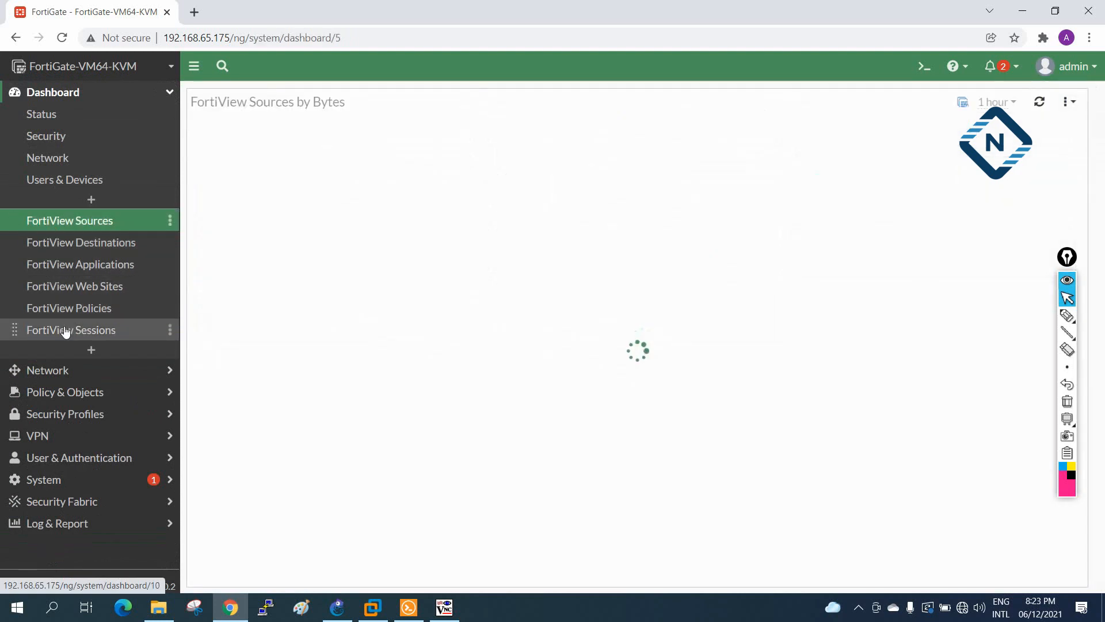
left_click(42, 334)
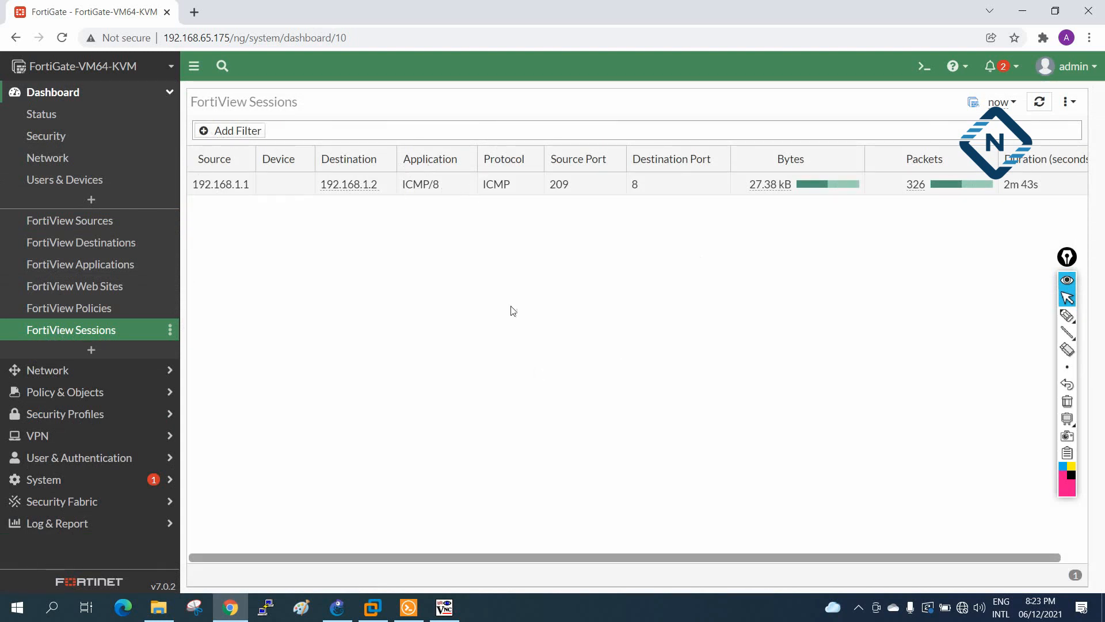
left_click(1022, 11)
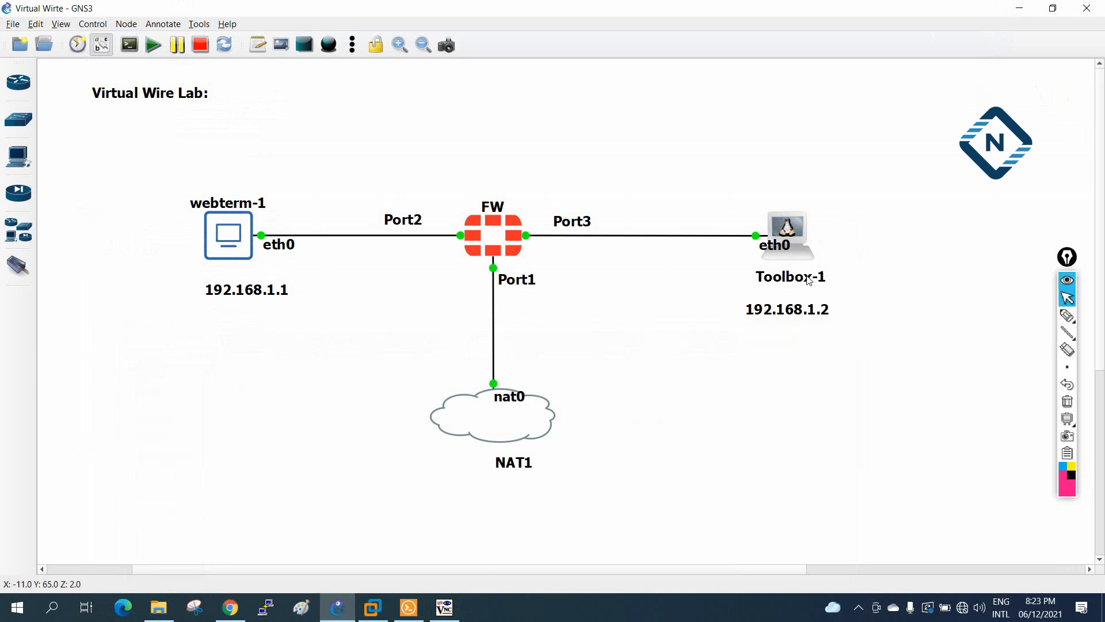
Check the ping output and the 192.168.1.2 web page in TightVNC Viewer, and inspect the FW node's connection details back in GNS3
left_click(444, 607)
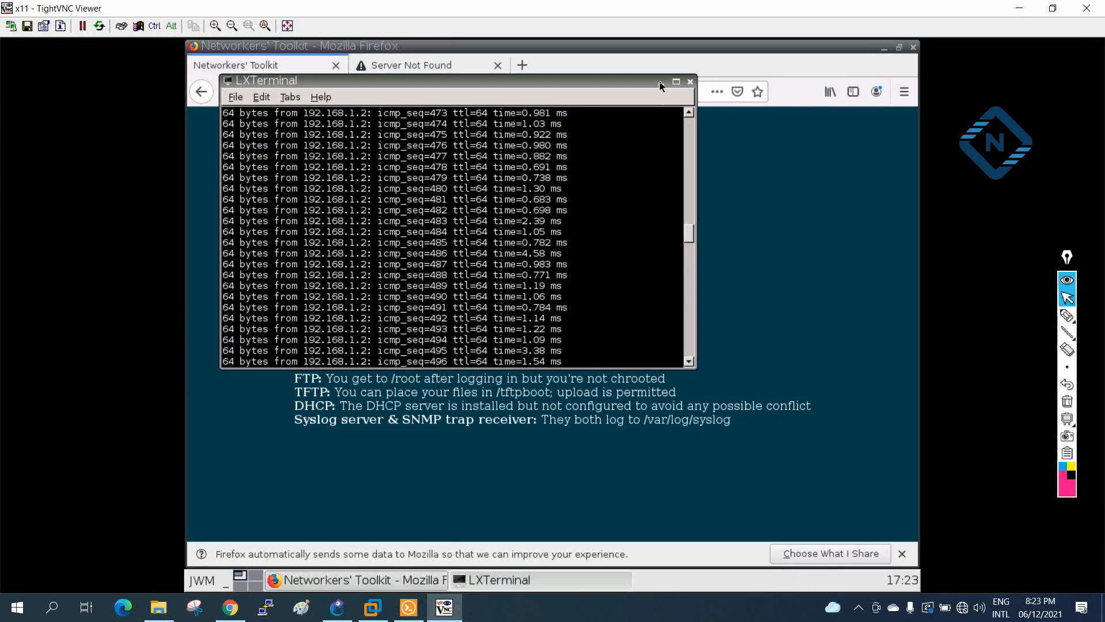
left_click(660, 82)
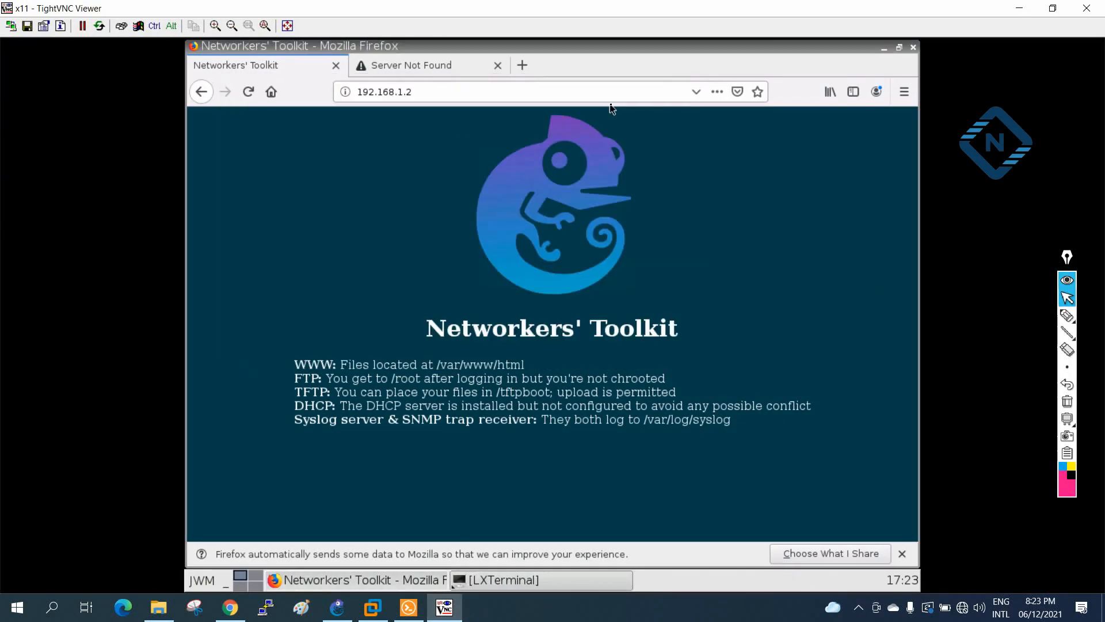
left_click(1030, 8)
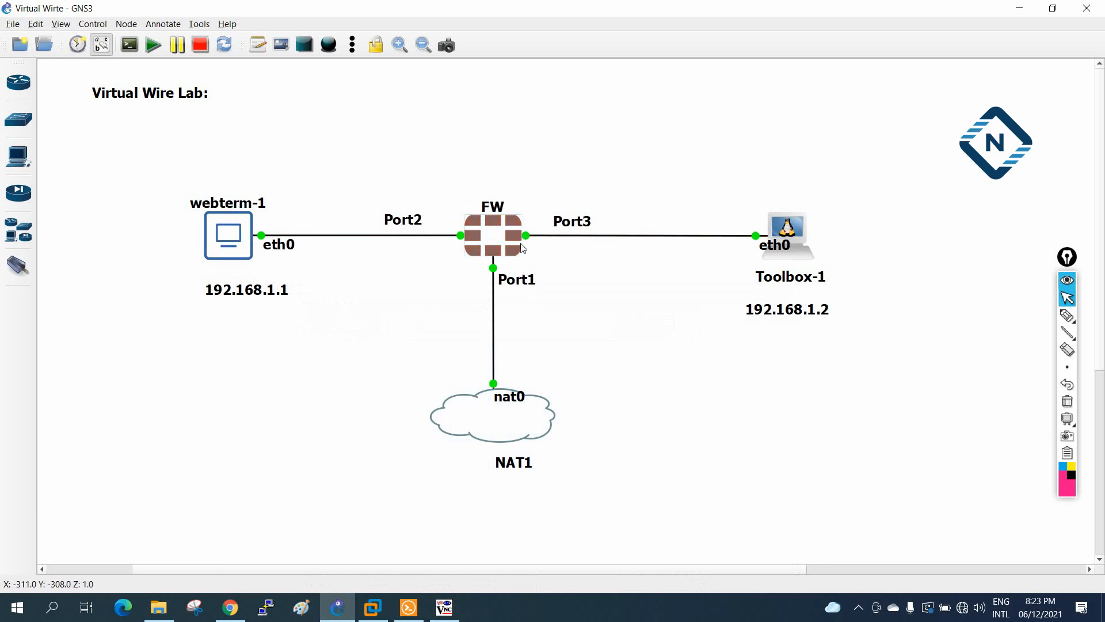
mouse_move(521, 248)
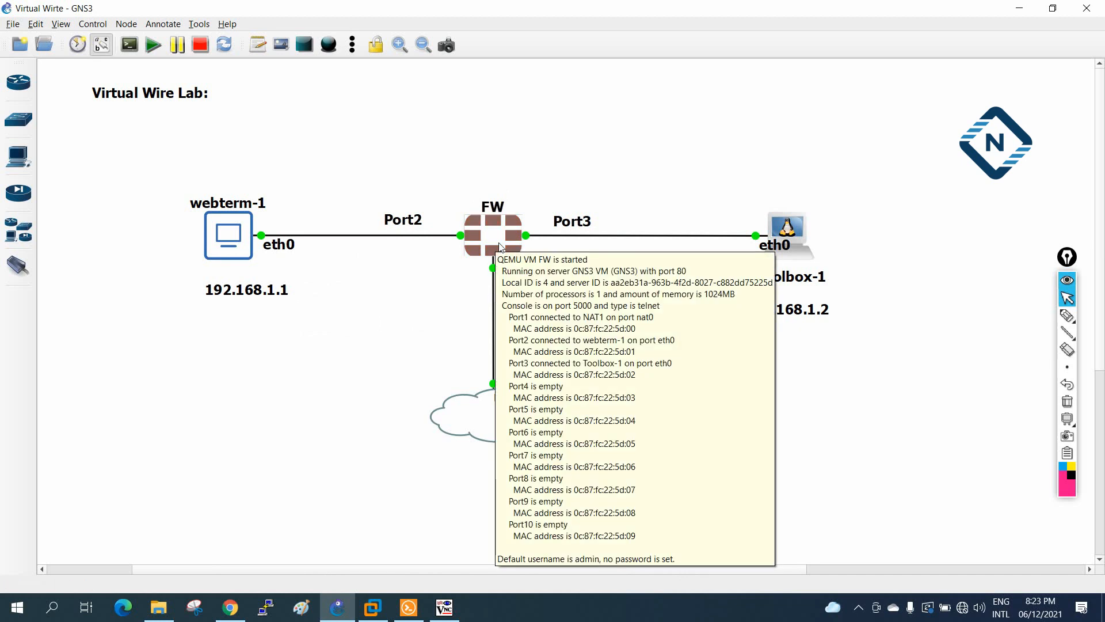
left_click(589, 182)
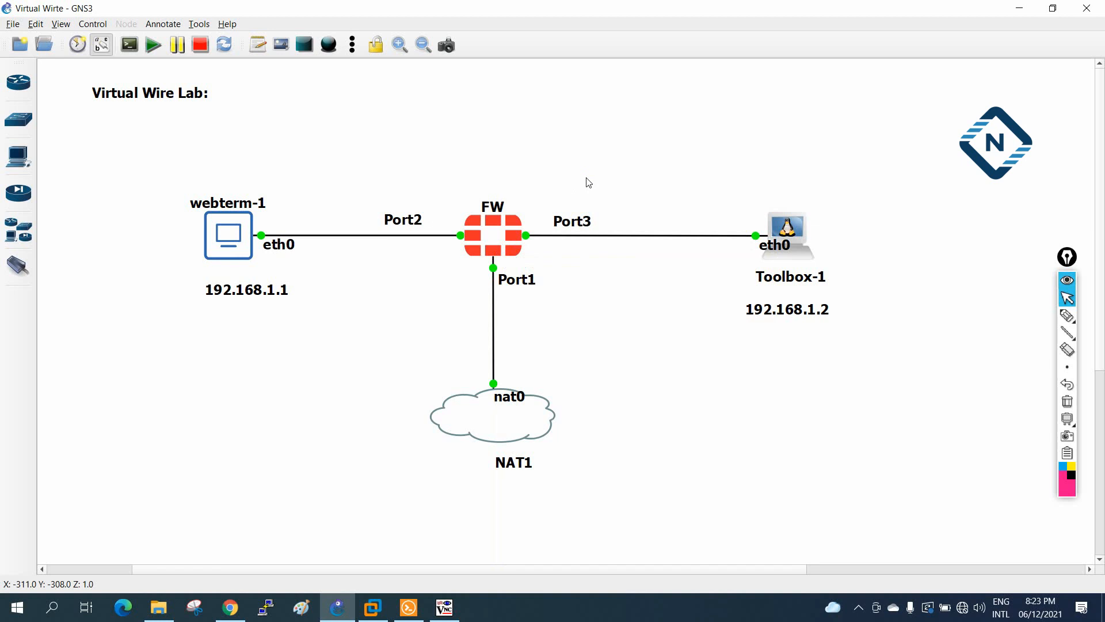